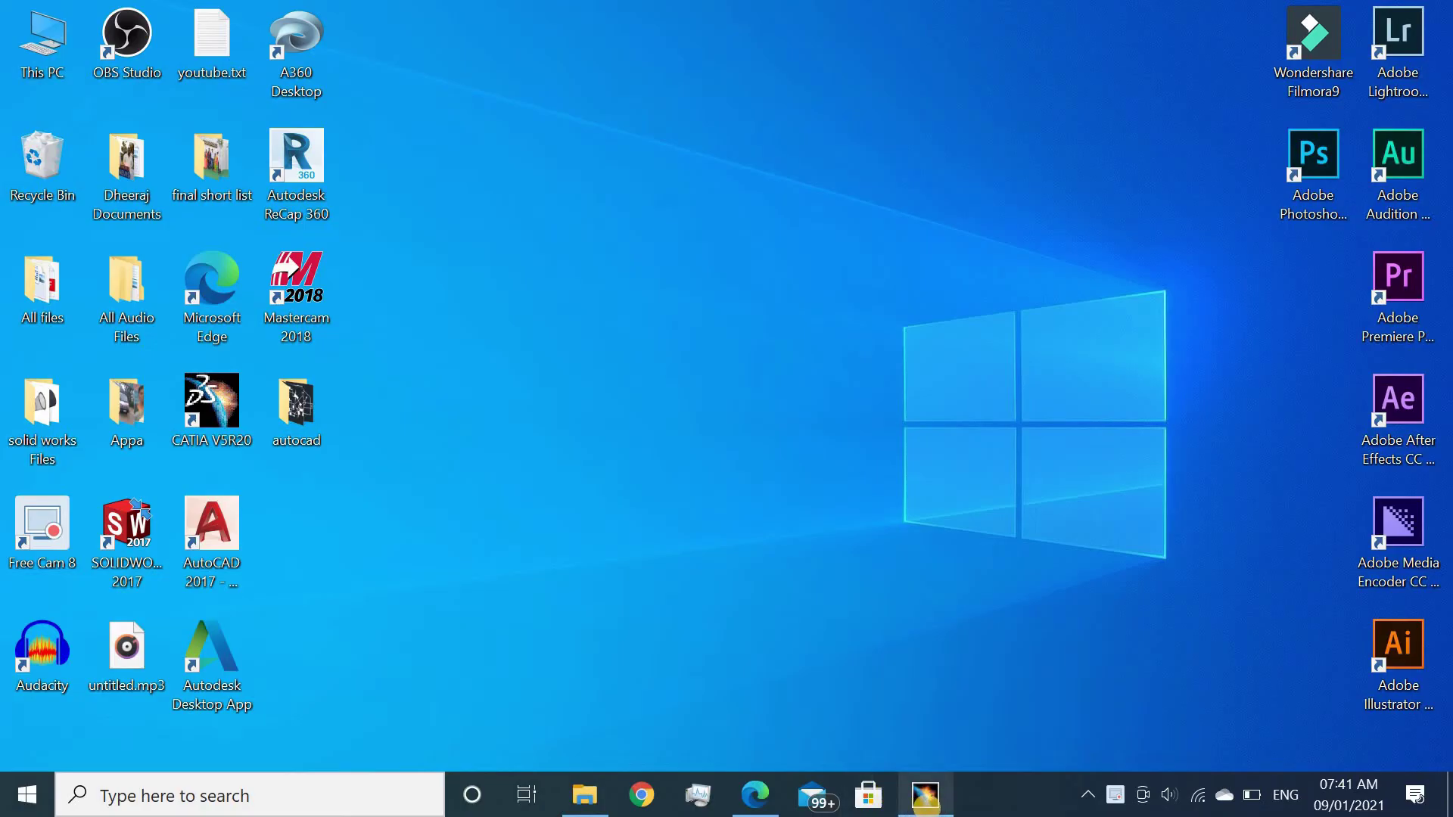
Launch CATIA and create a new Part Design part with the default name Part1.
left_click(927, 802)
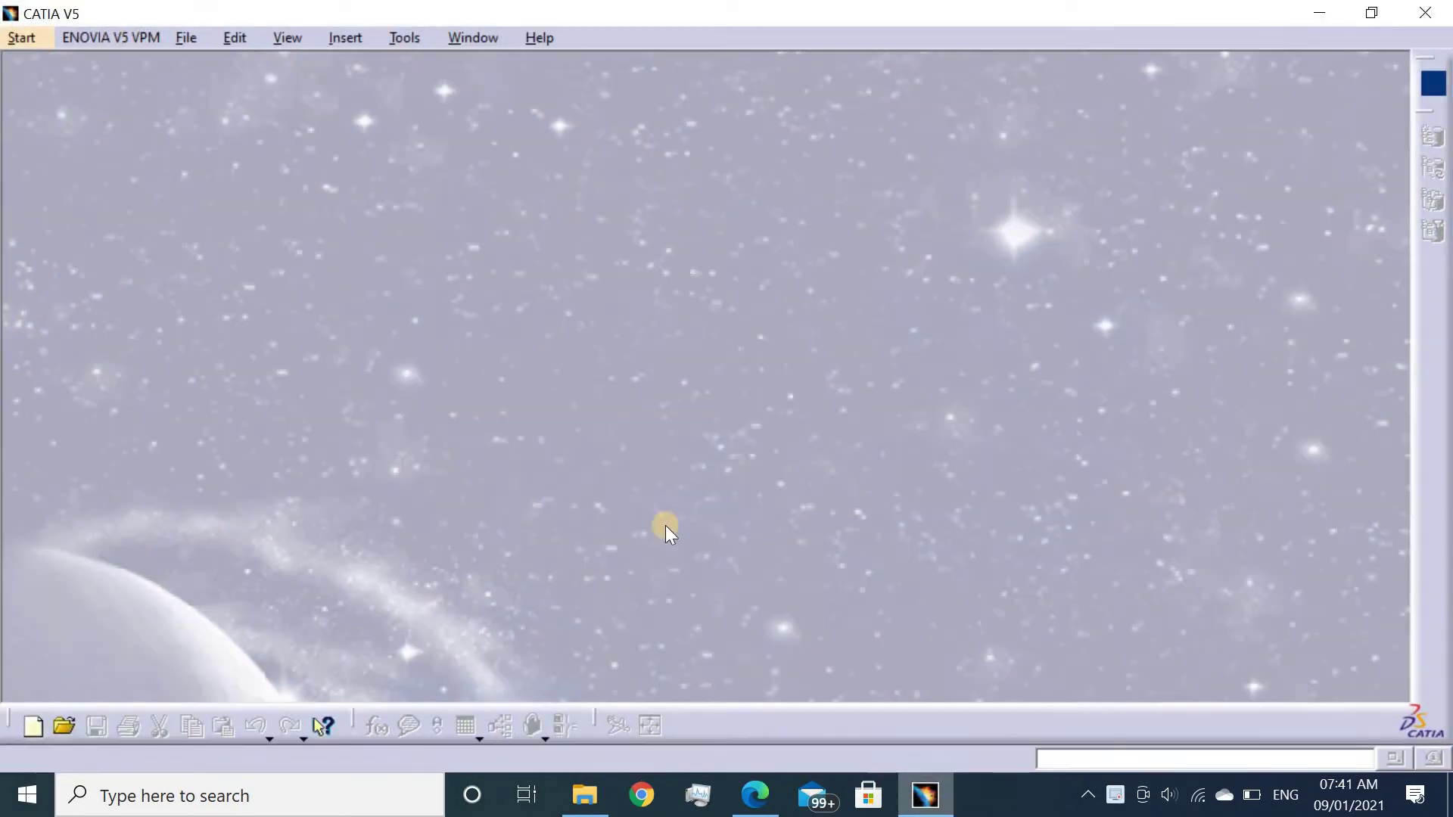
left_click(23, 38)
mouse_move(88, 92)
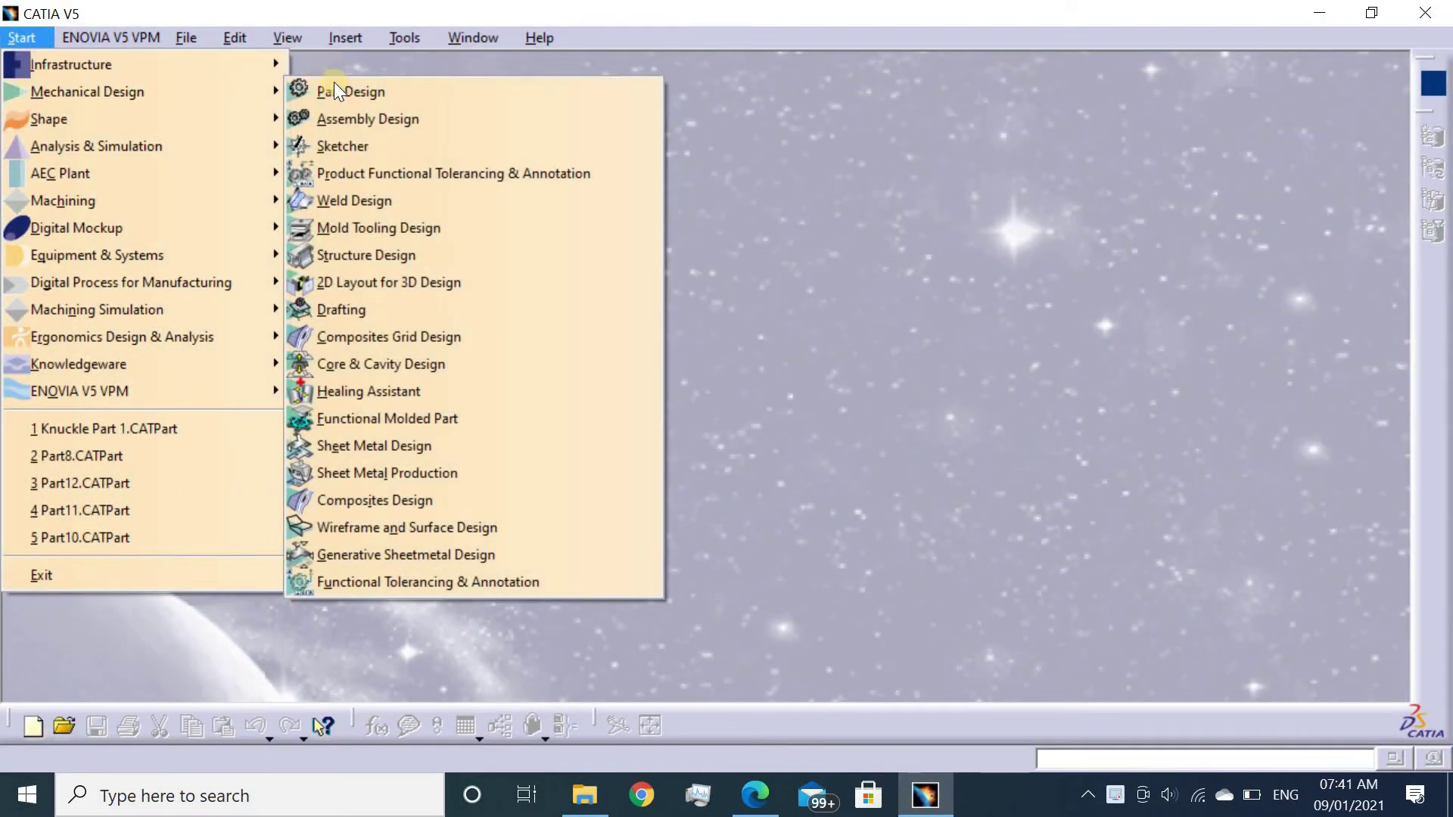
left_click(334, 91)
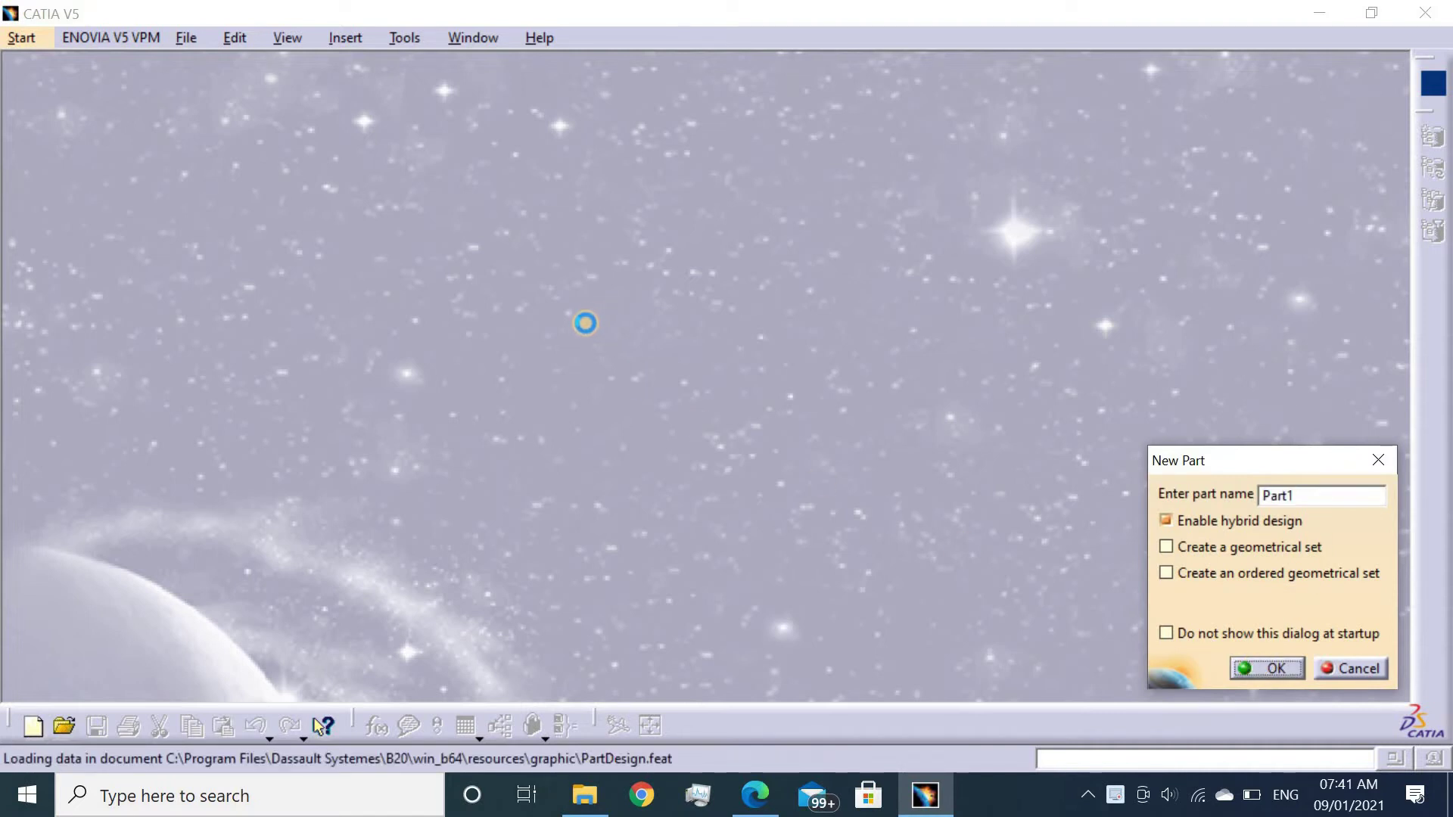
key("Return")
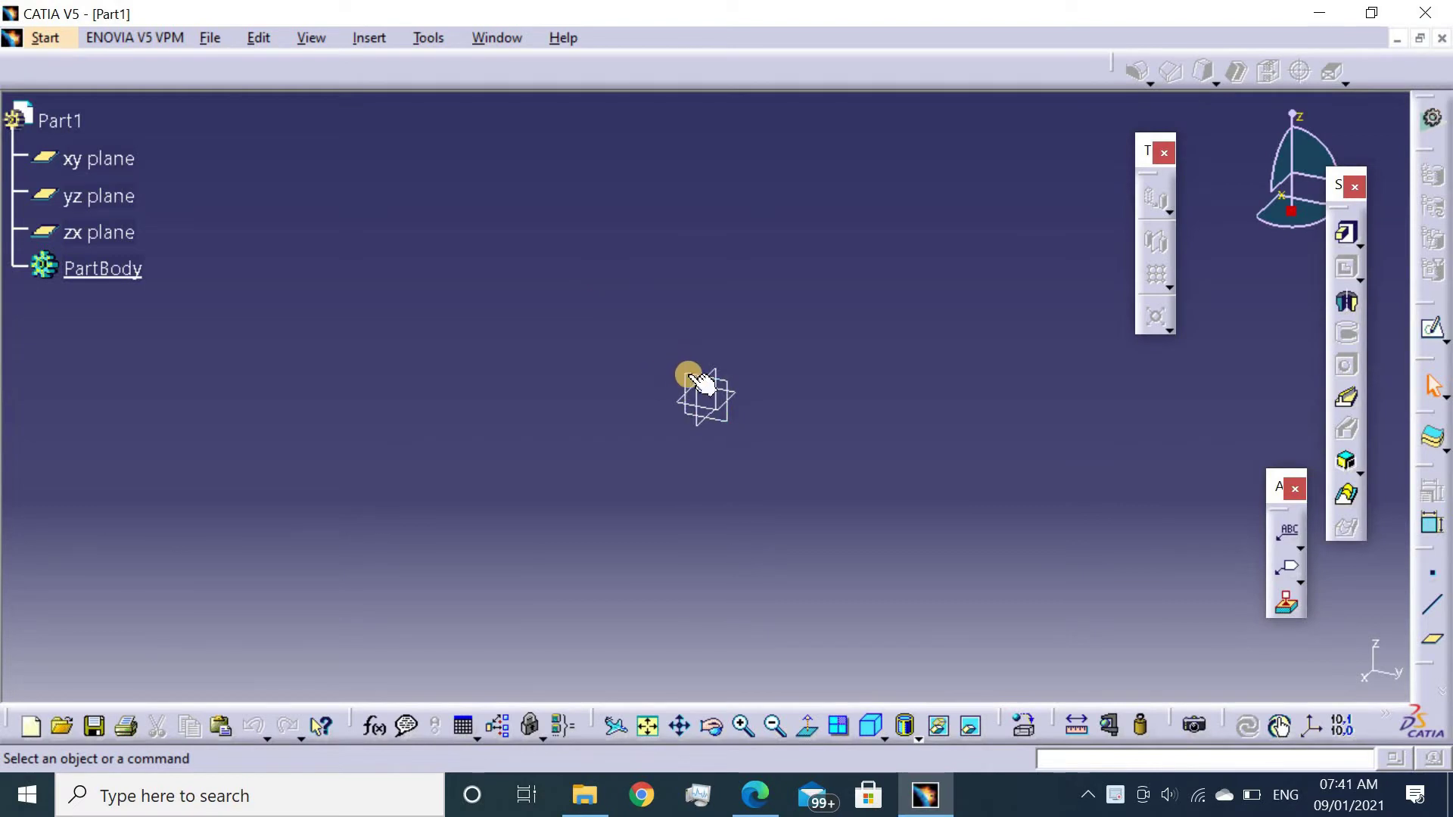
Start a sketch on the yz plane and draw a circle centred on the origin.
left_click(698, 380)
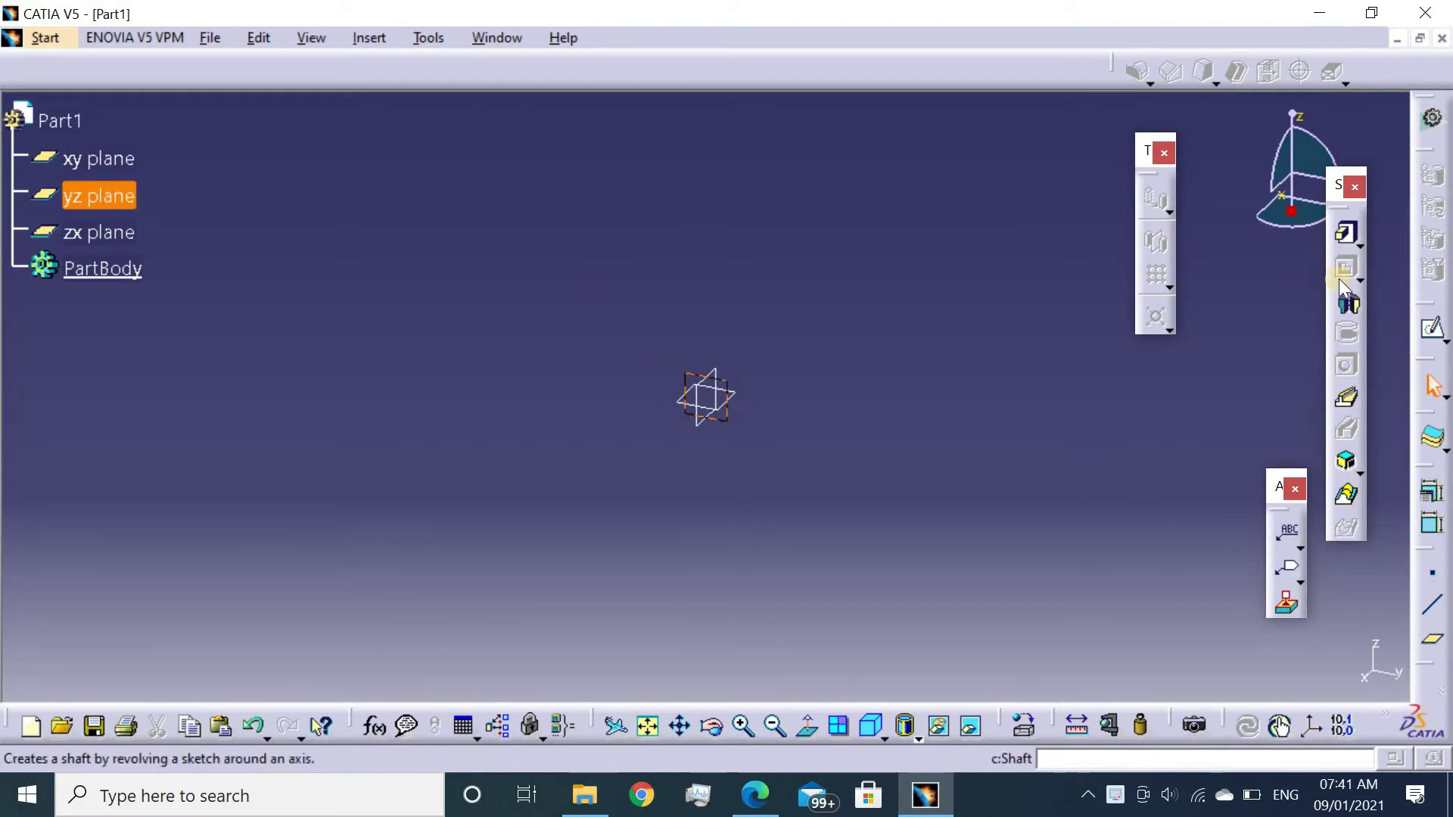
left_click(1431, 331)
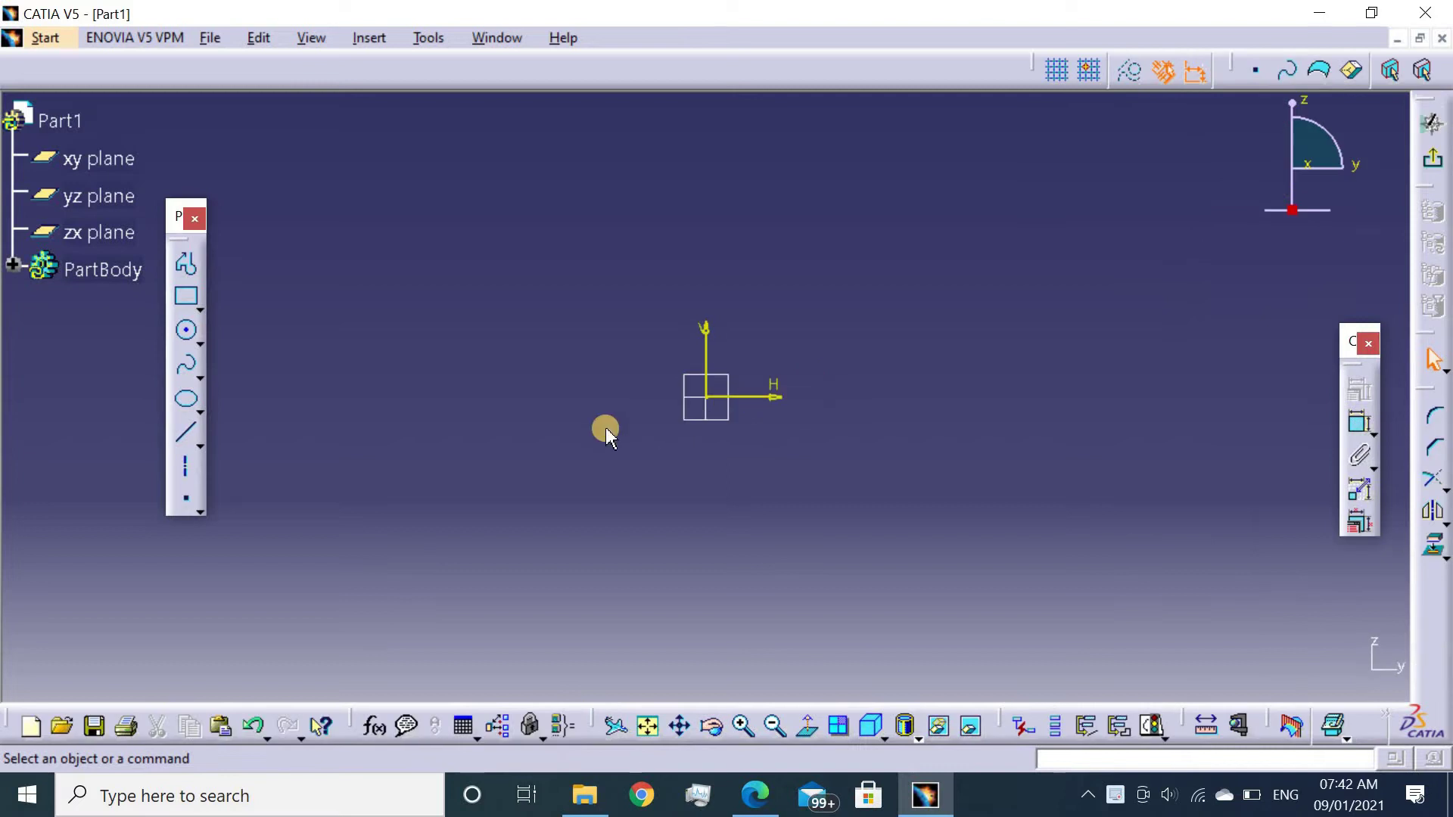
middle_click_drag(628, 416, 560, 444)
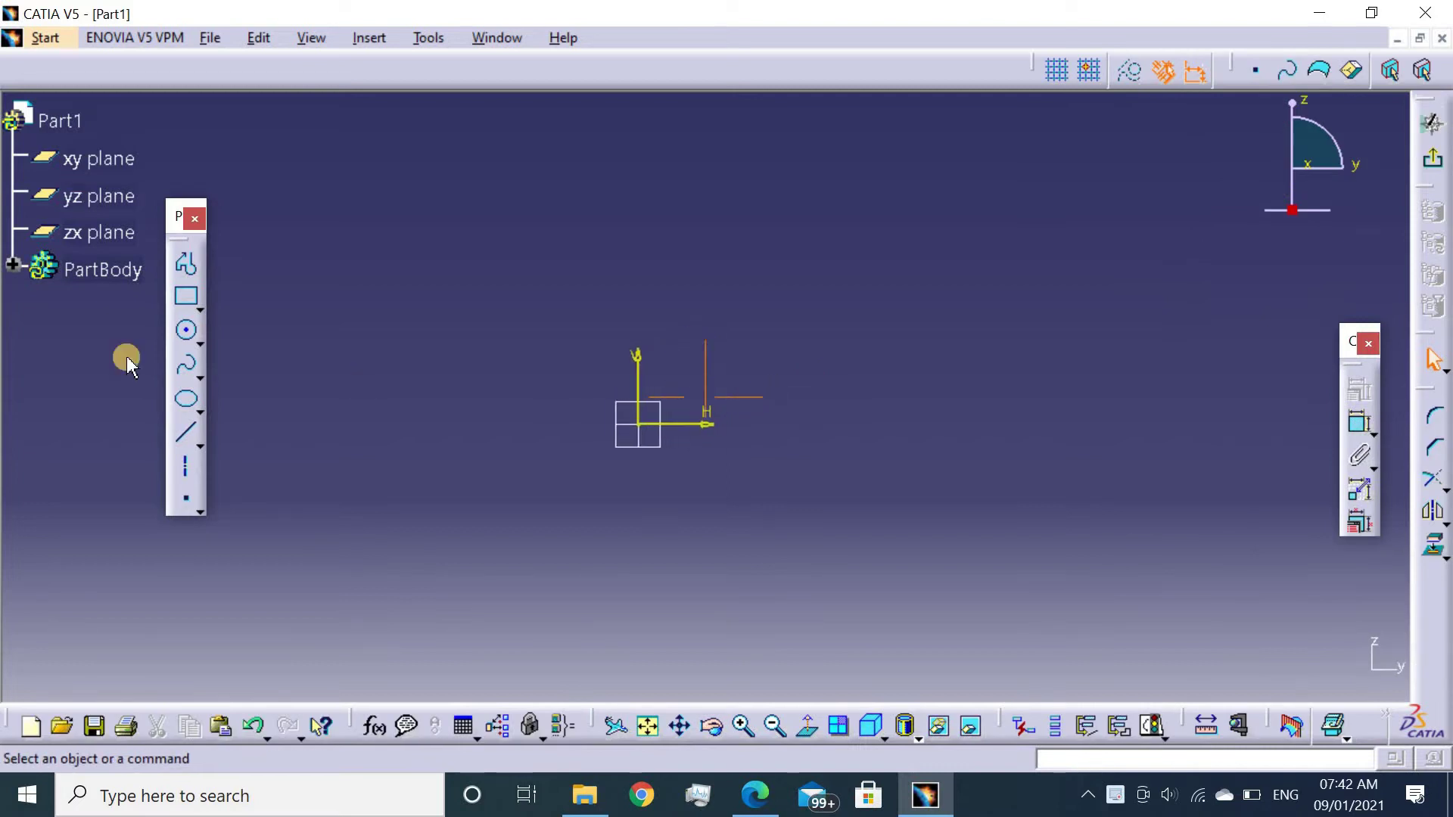
left_click(186, 330)
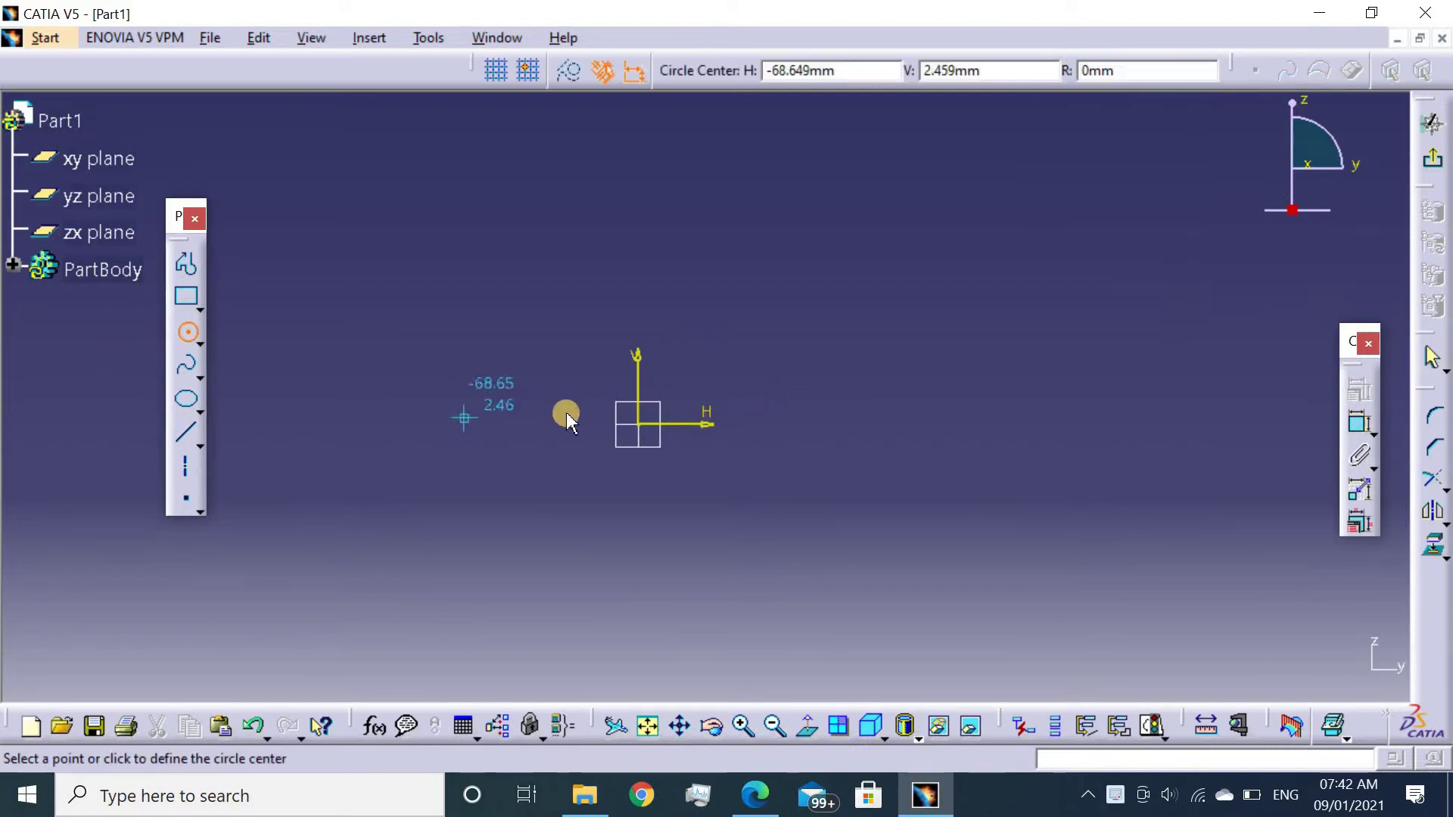
left_click(639, 426)
left_click(688, 520)
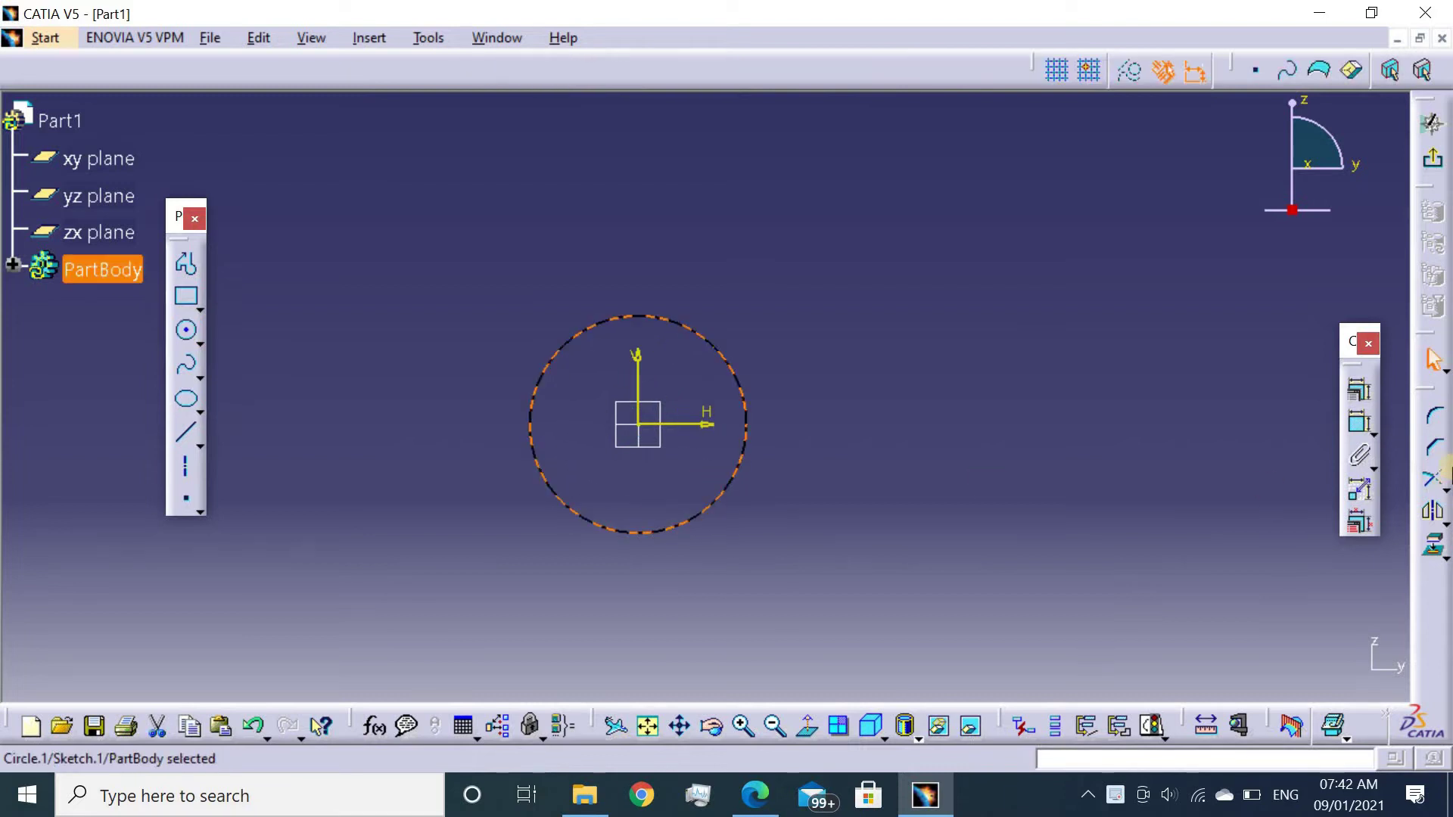
Dimension the circle's diameter to 50 mm.
left_click(1360, 422)
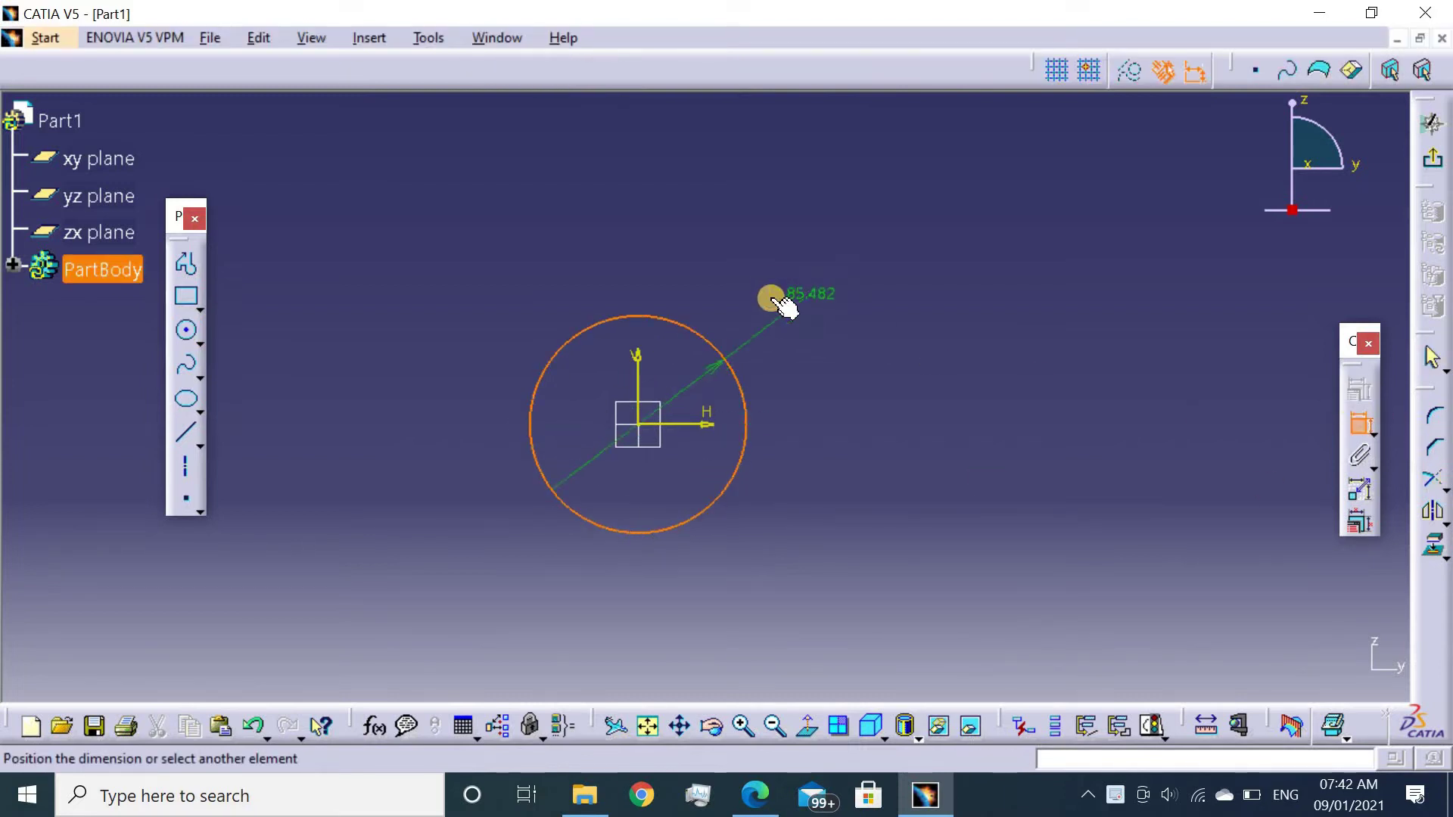
left_click(795, 237)
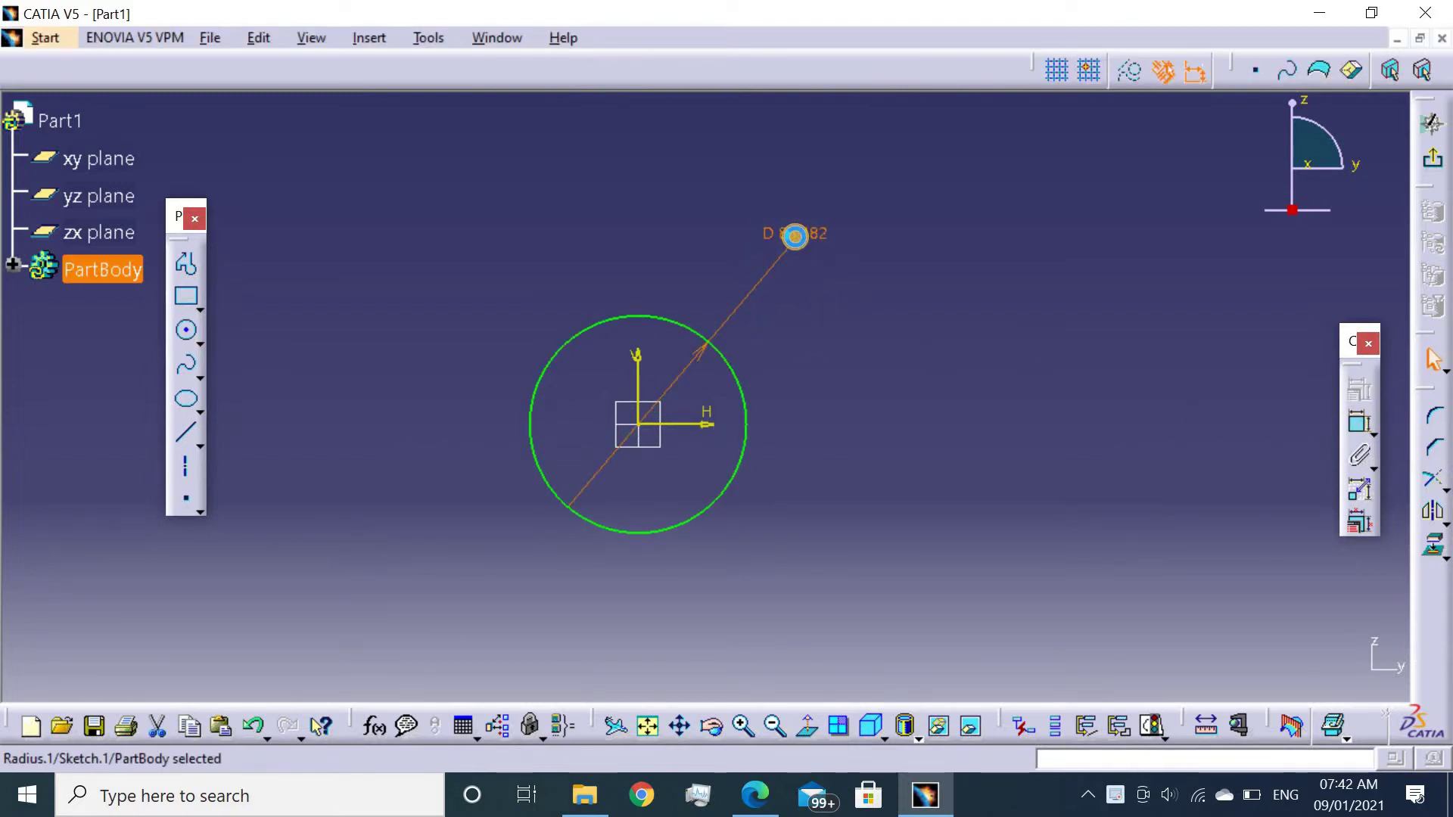
double_click(795, 240)
type("0mm")
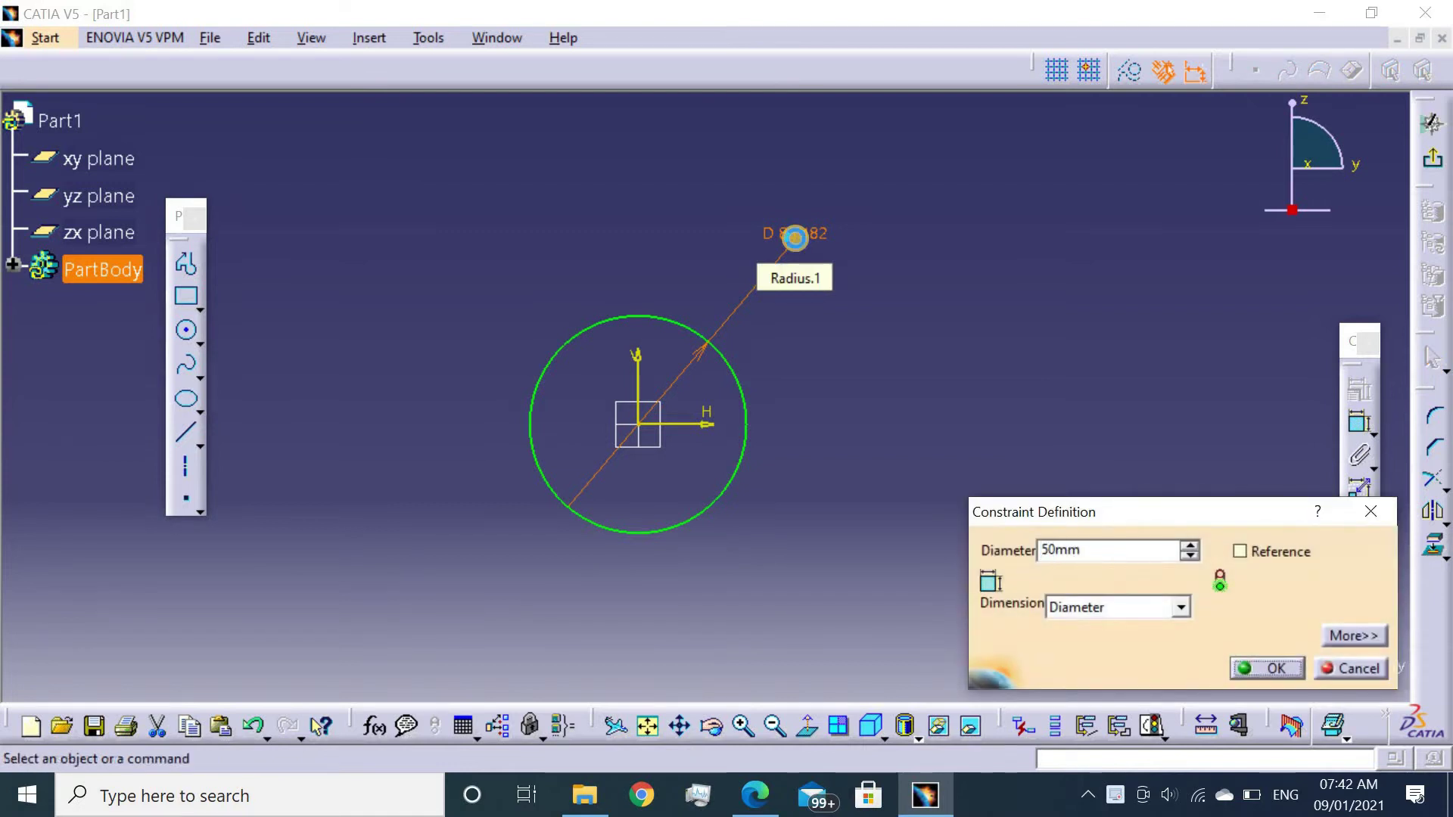
key("Return")
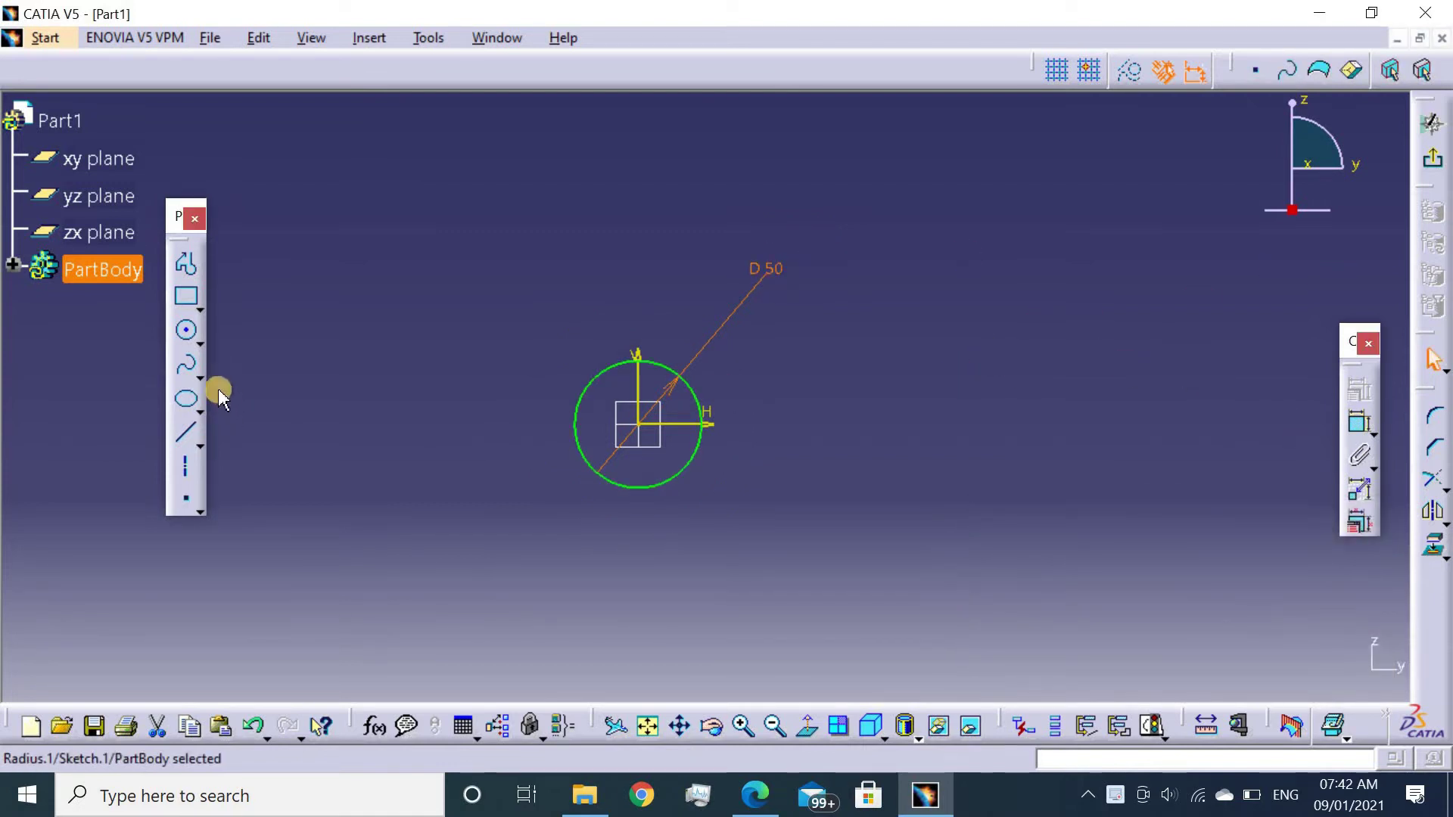
Draw a second circle at the origin inside the first and dimension its diameter to 25 mm.
left_click(188, 332)
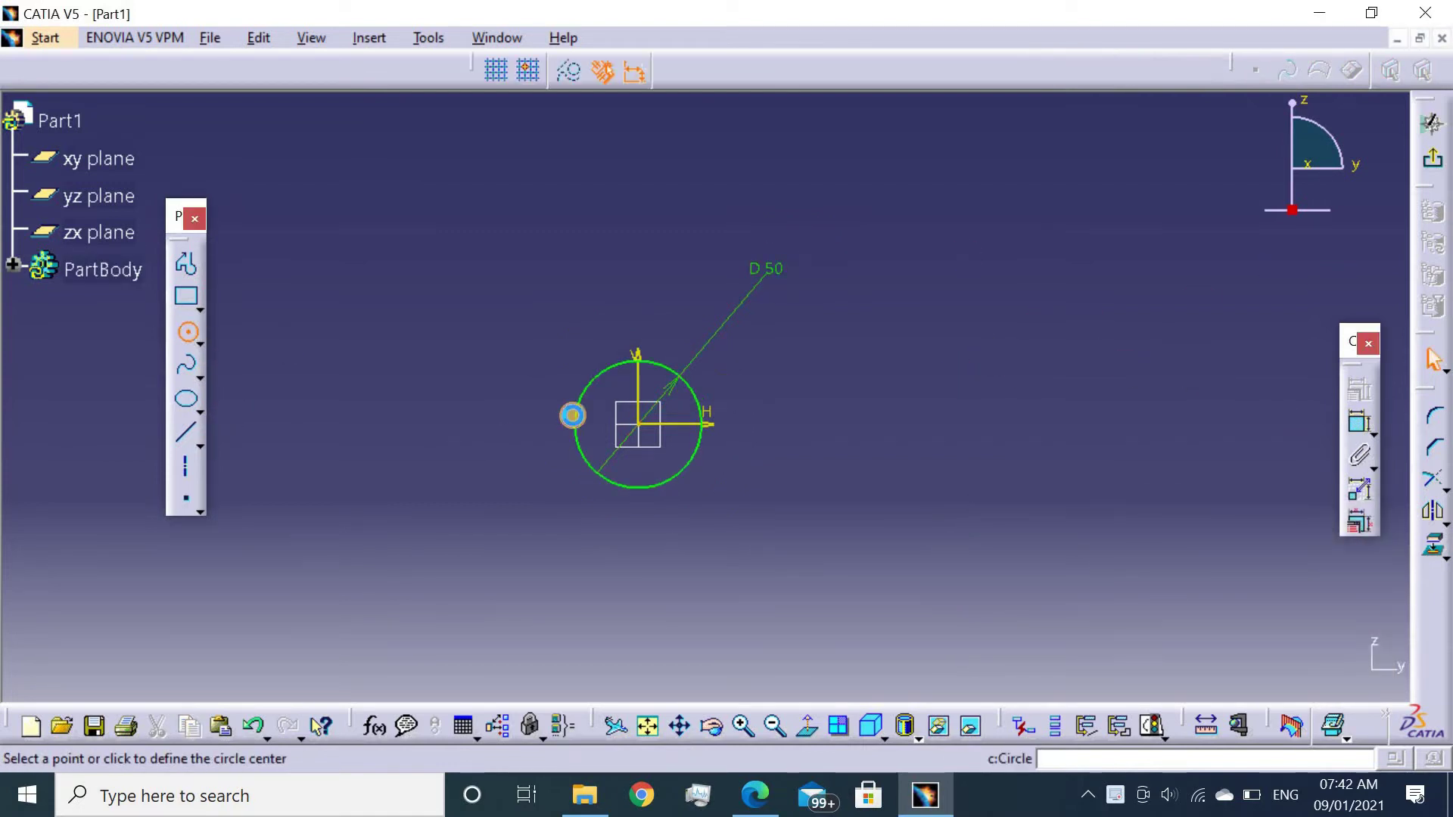
left_click(639, 425)
left_click(663, 453)
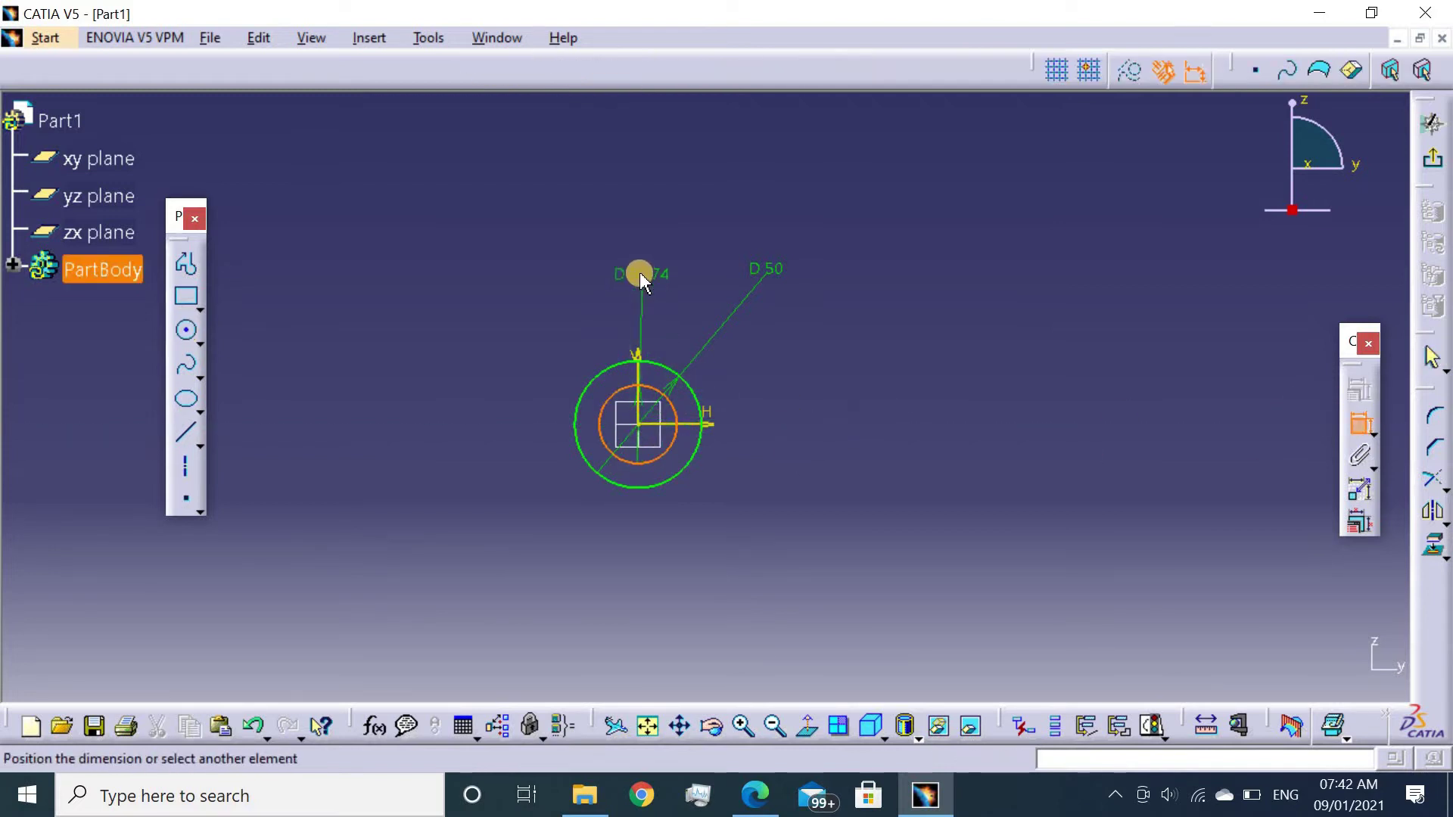
left_click(556, 273)
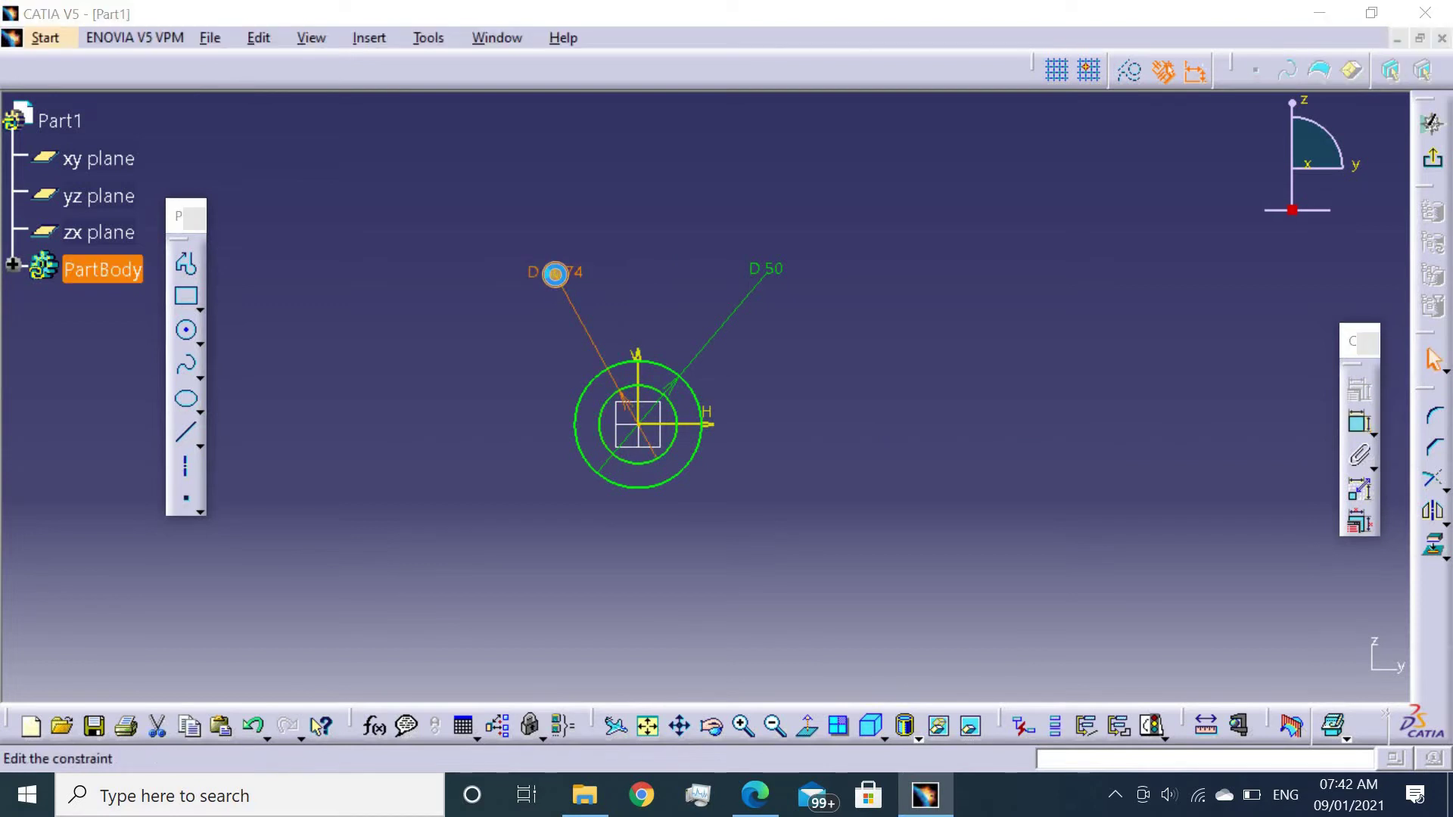
double_click(555, 273)
key("Return")
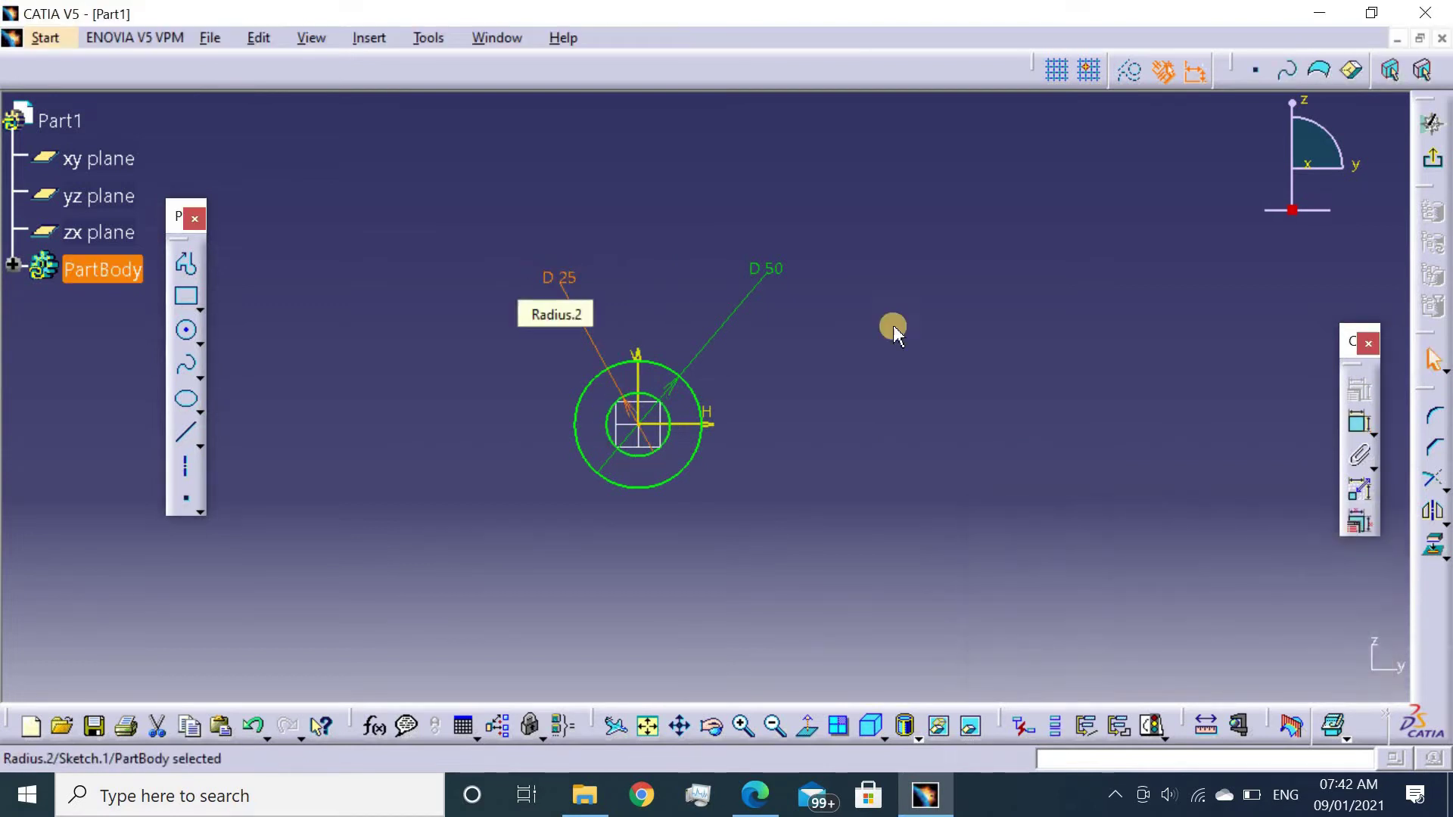
mouse_move(966, 357)
middle_mouse_down()
mouse_move(981, 369)
mouse_move(1022, 275)
middle_mouse_up()
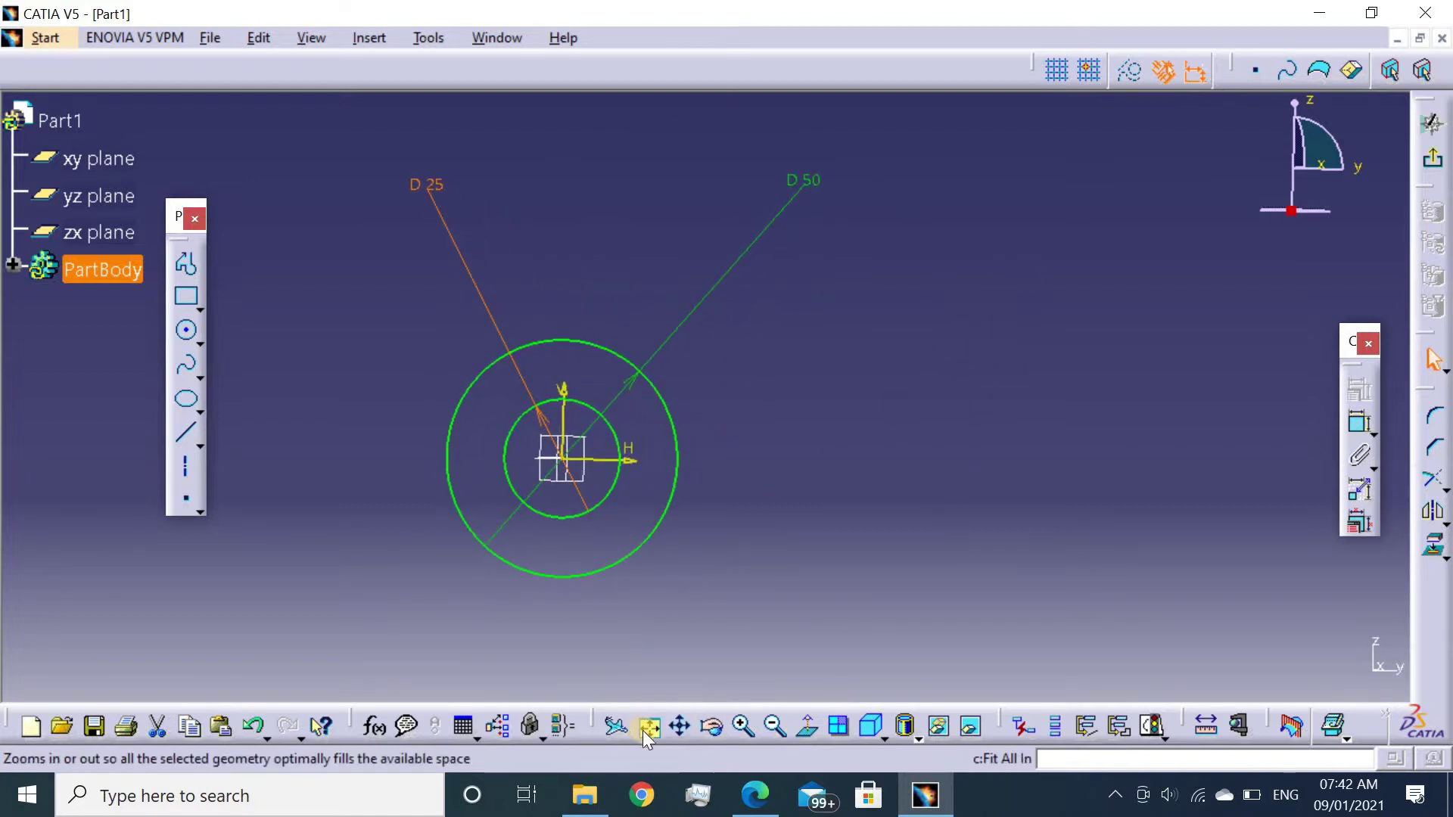
Draw a rectangle extending right from the circles' centre.
left_click(807, 728)
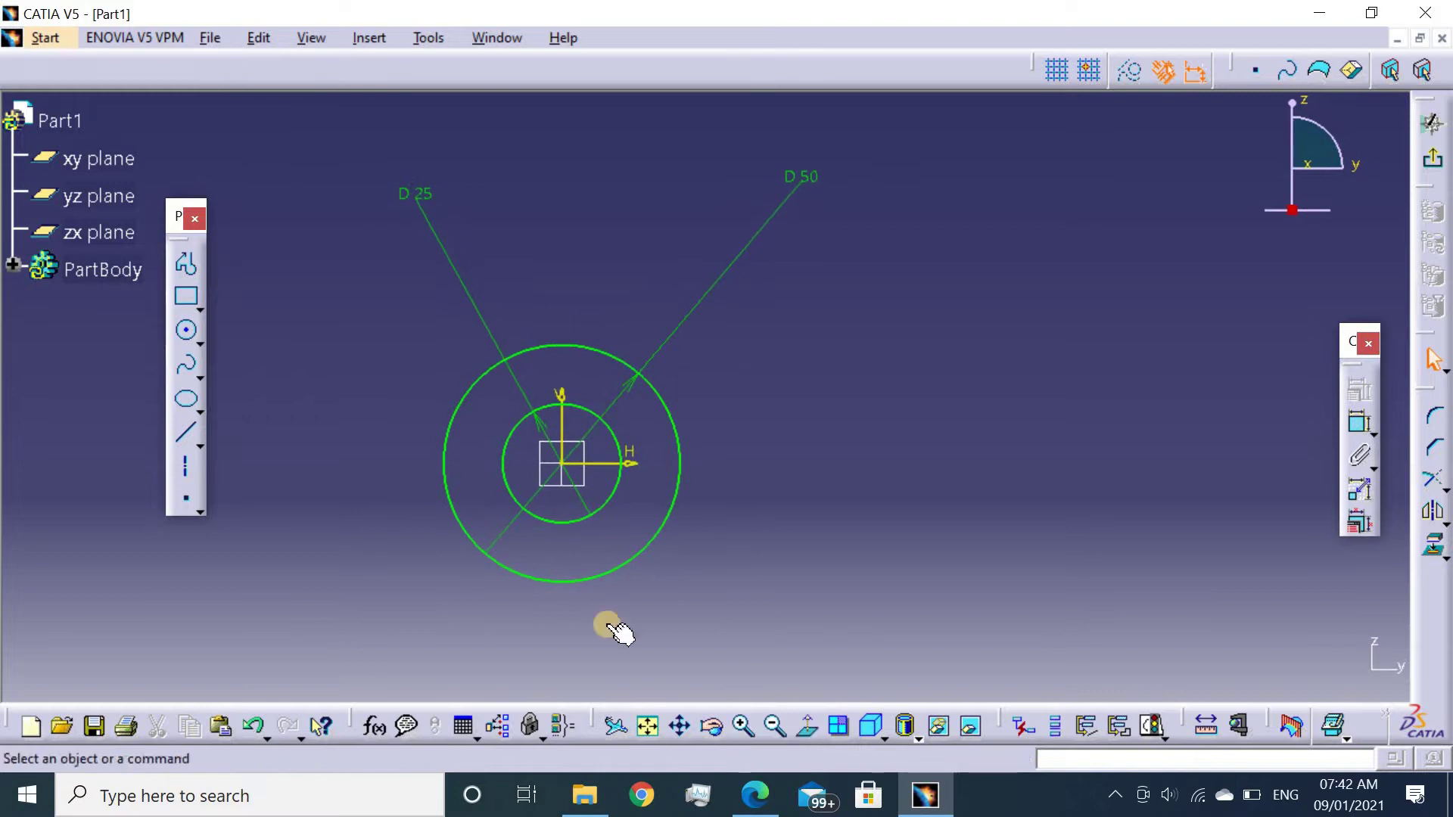
left_click(187, 297)
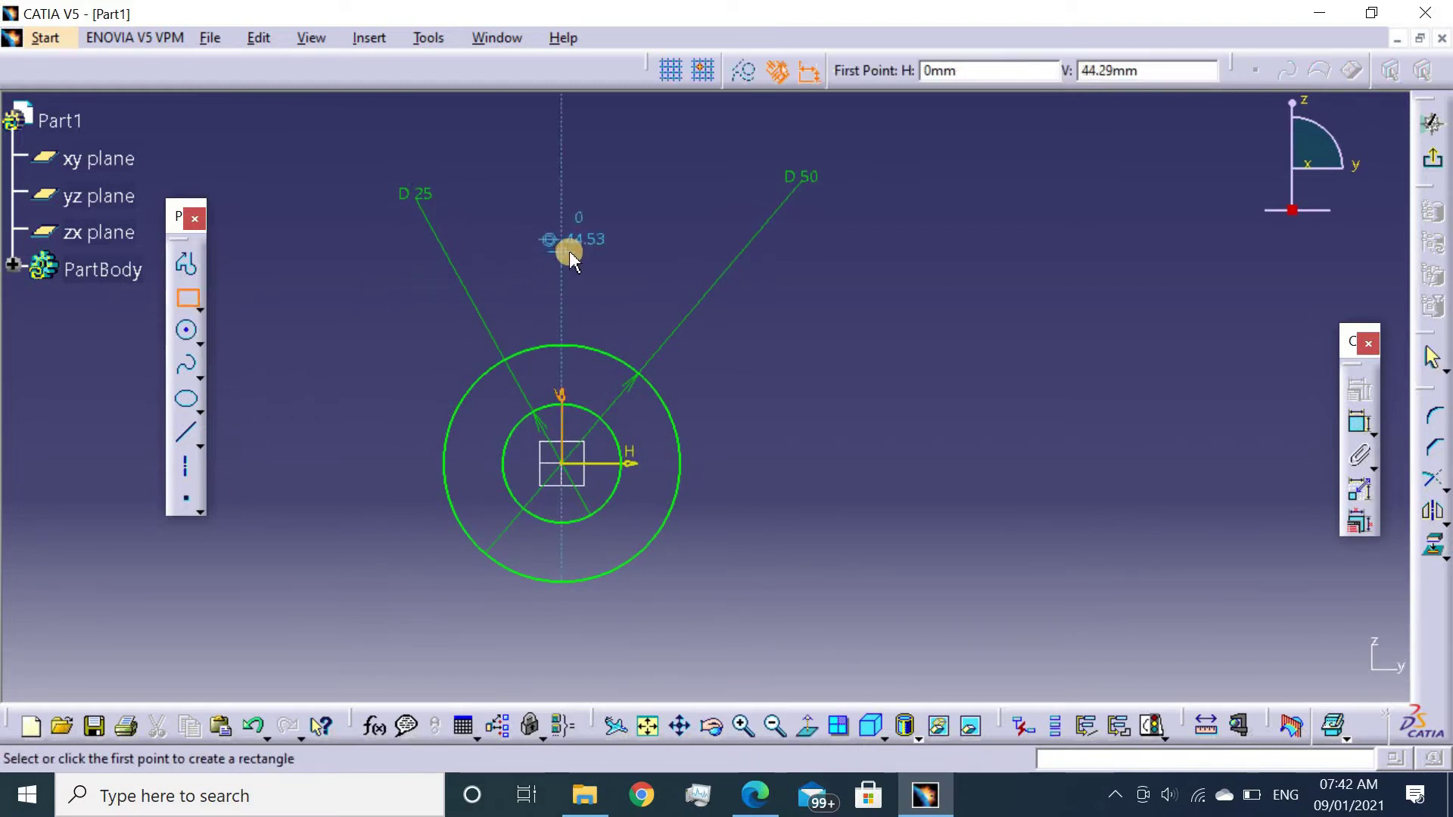
key("Return")
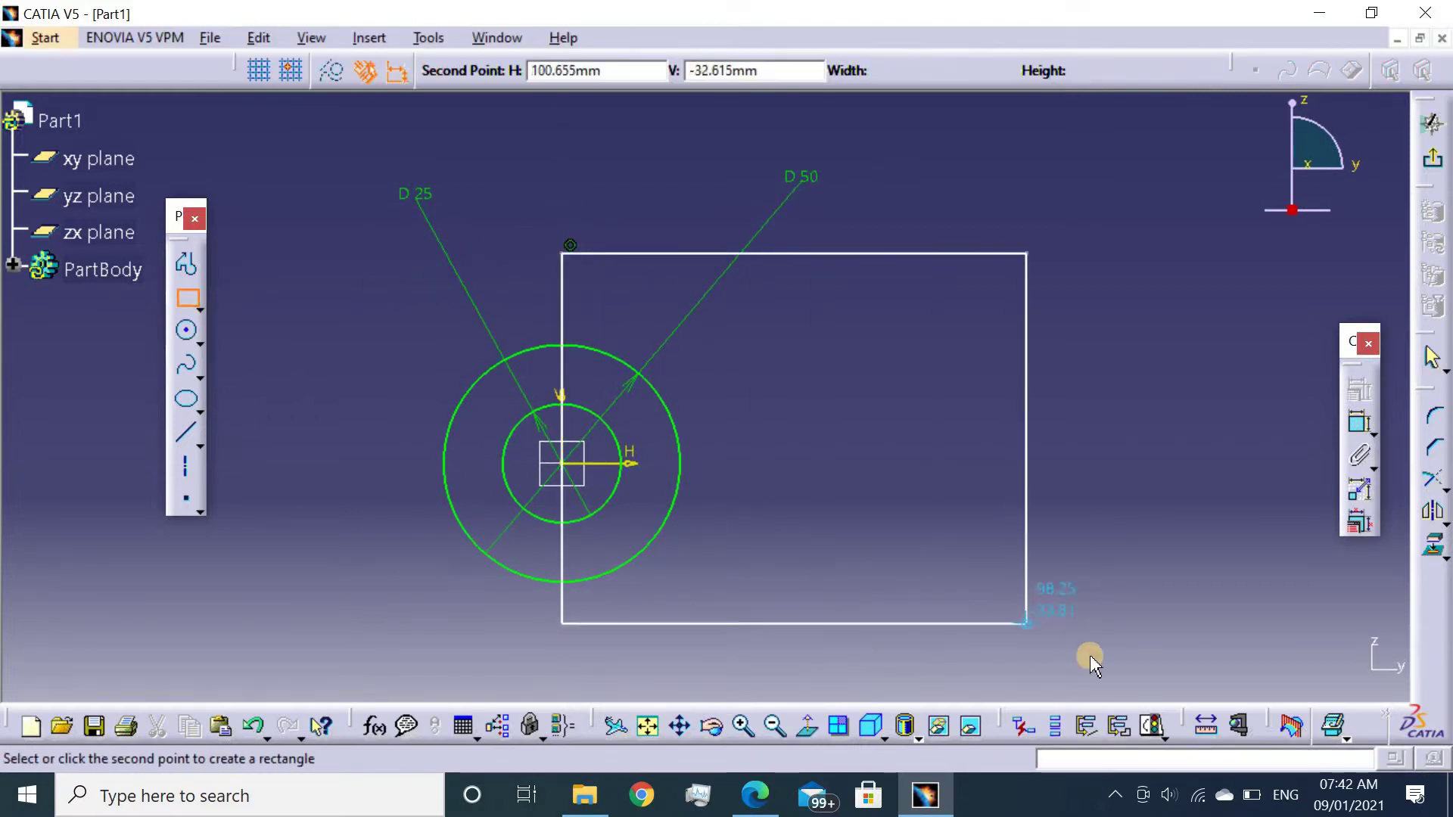
left_click(1125, 679)
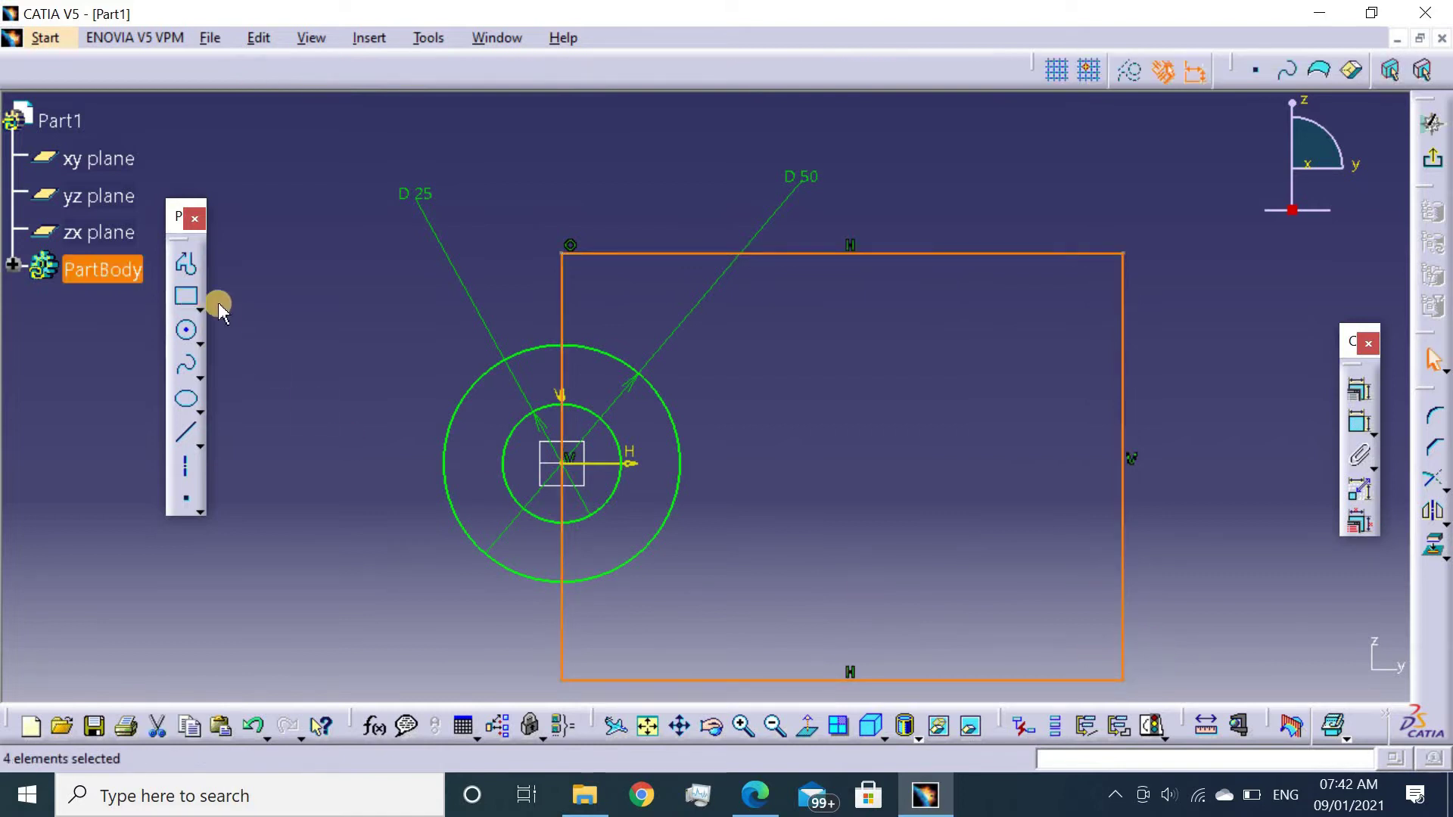
Dimension the rectangle's top edge 15 mm above the horizontal axis.
left_click(1044, 418)
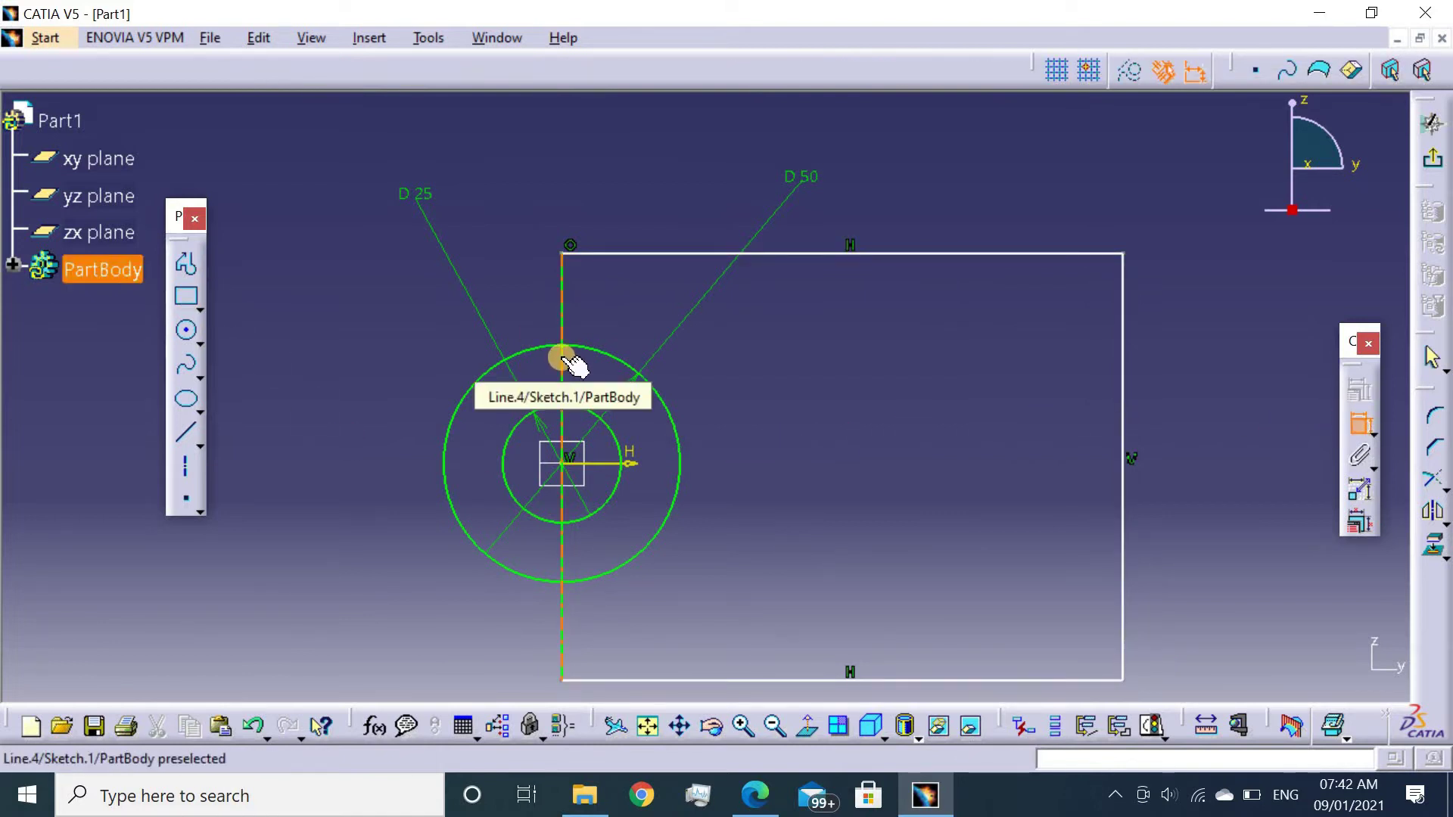
left_click(610, 463)
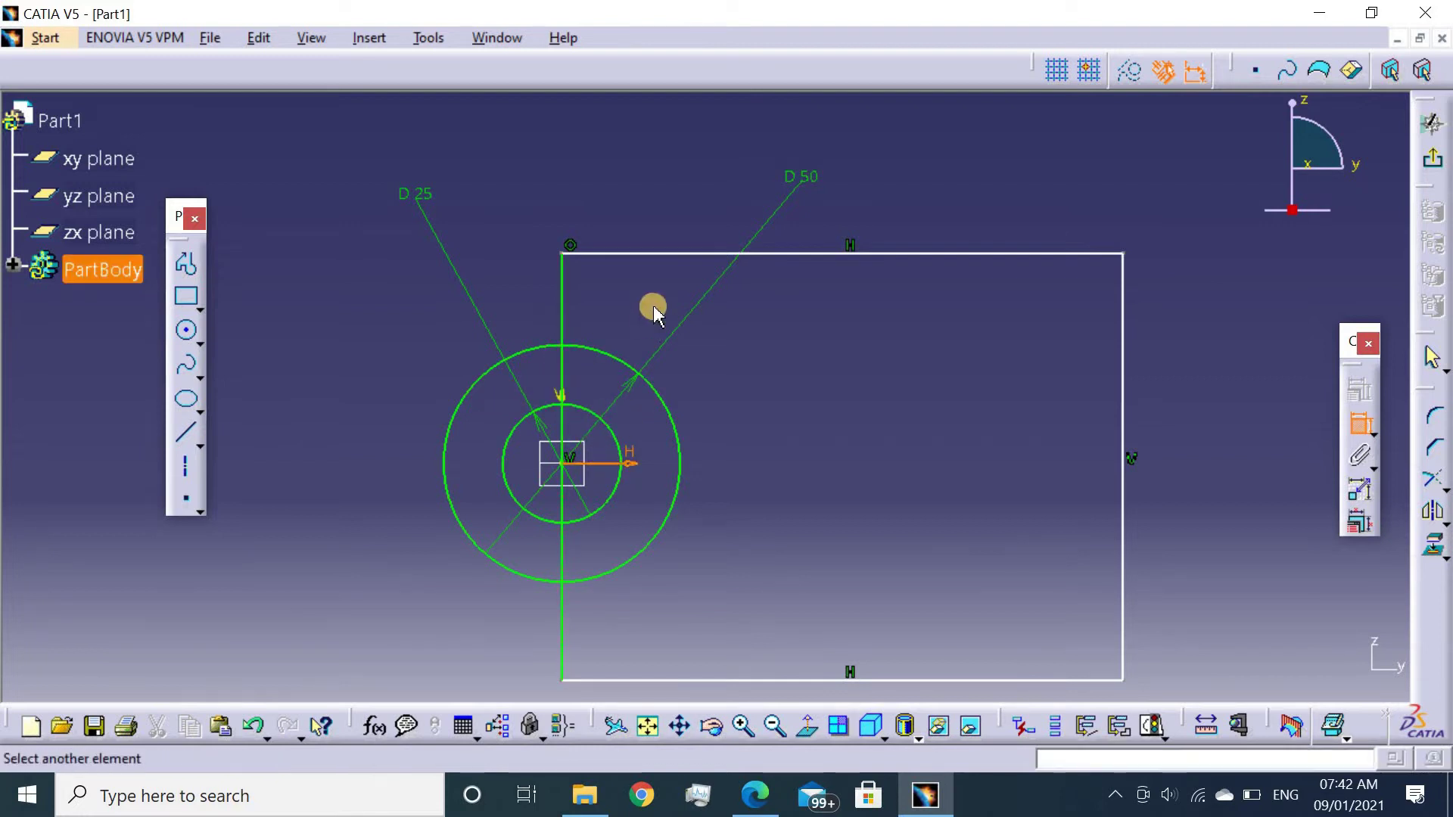
left_click(668, 257)
left_click(325, 355)
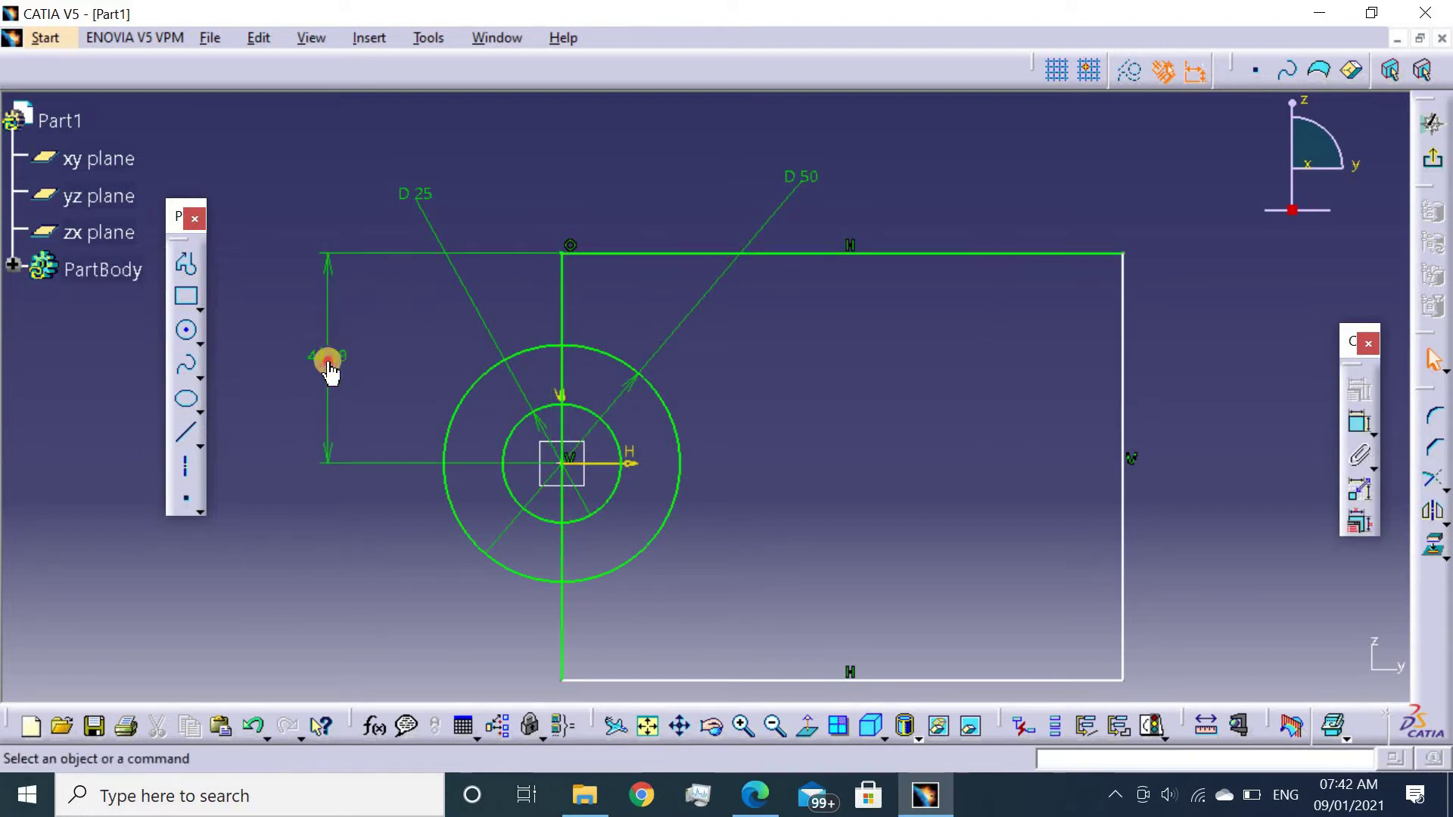
double_click(327, 361)
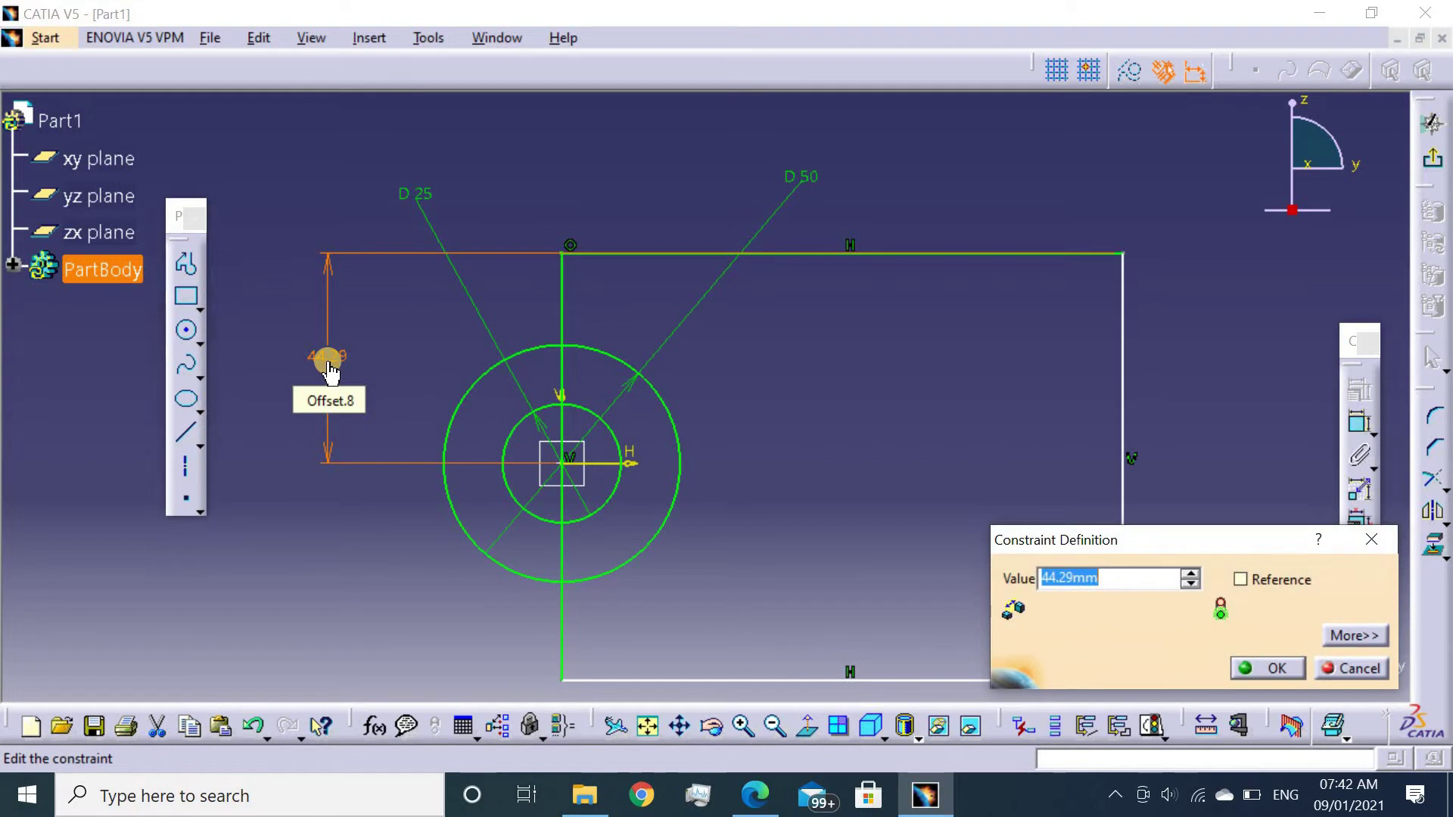
key("Return")
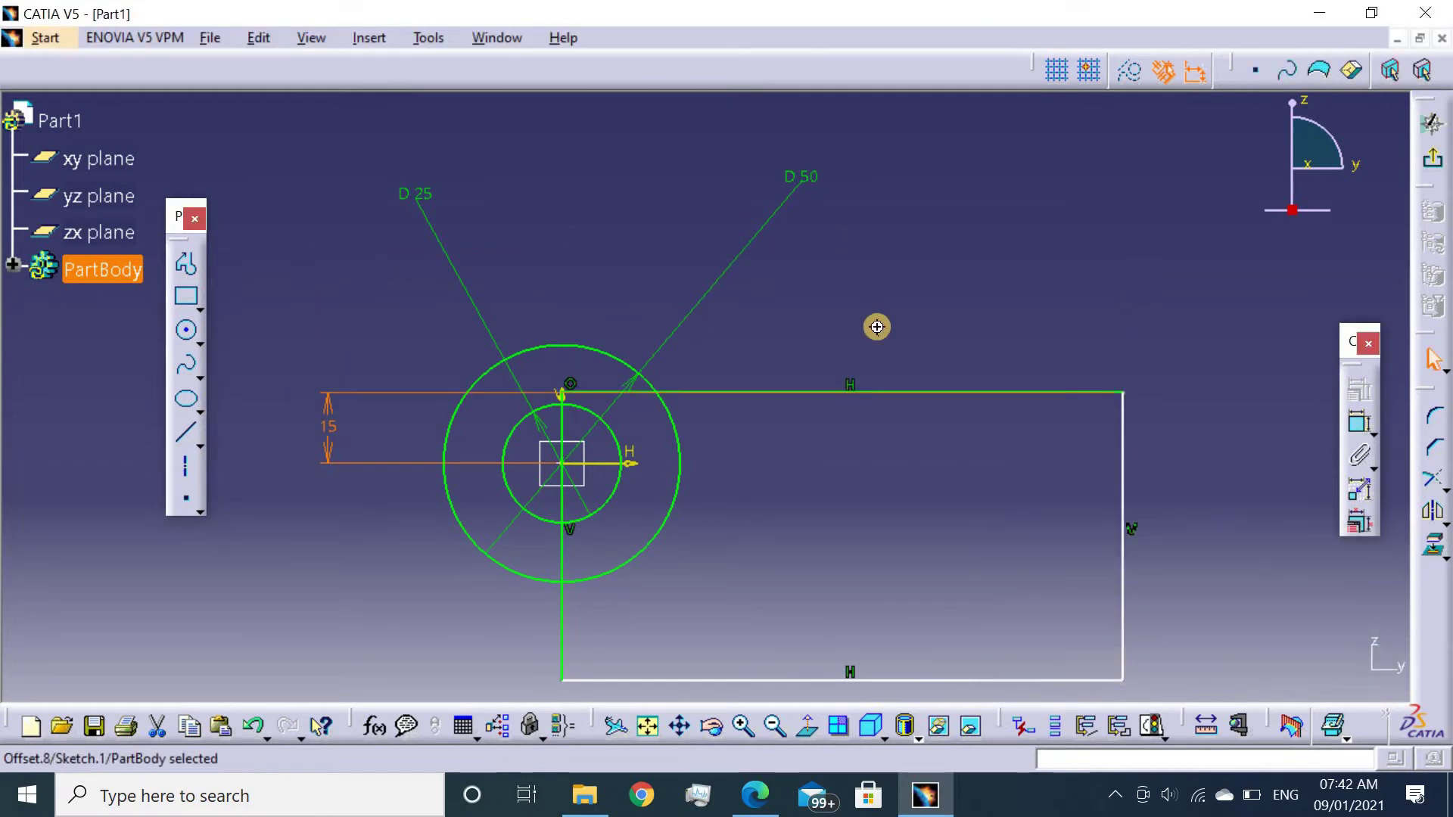
middle_click_drag(877, 327, 955, 187)
Dimension the rectangle's bottom edge 15 mm below the horizontal axis.
left_click(1360, 423)
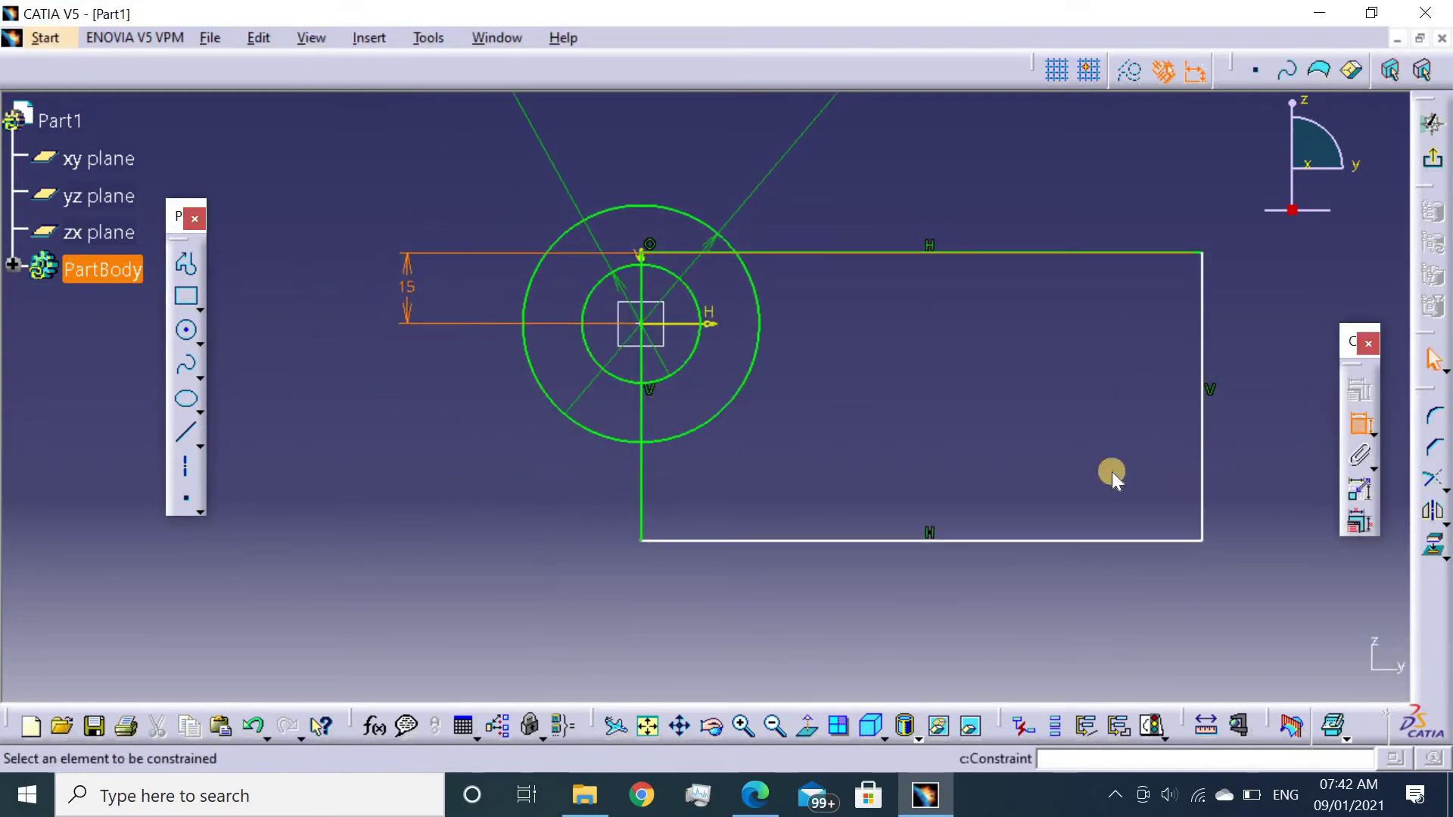
left_click(897, 540)
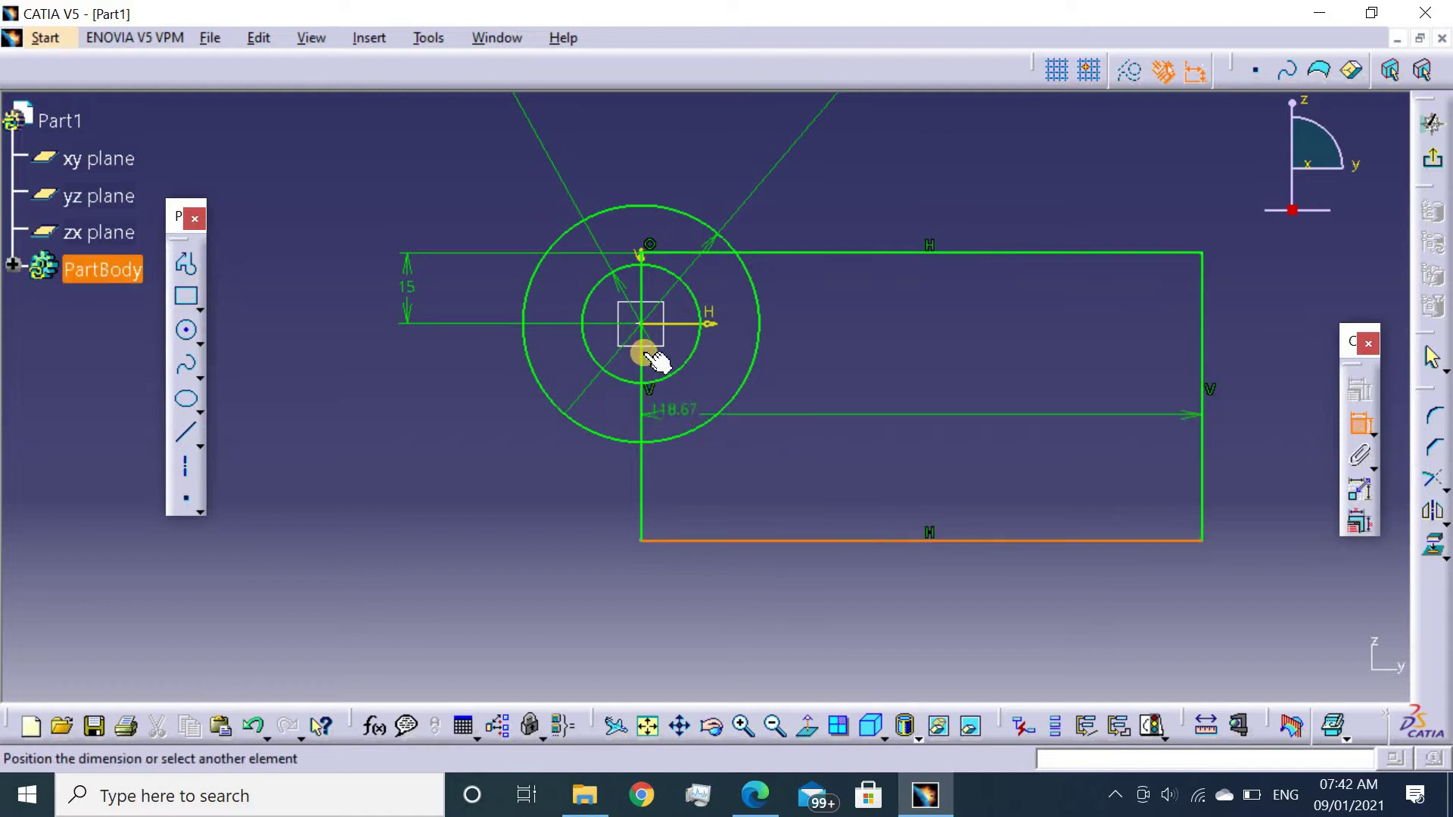
left_click(681, 325)
left_click(396, 457)
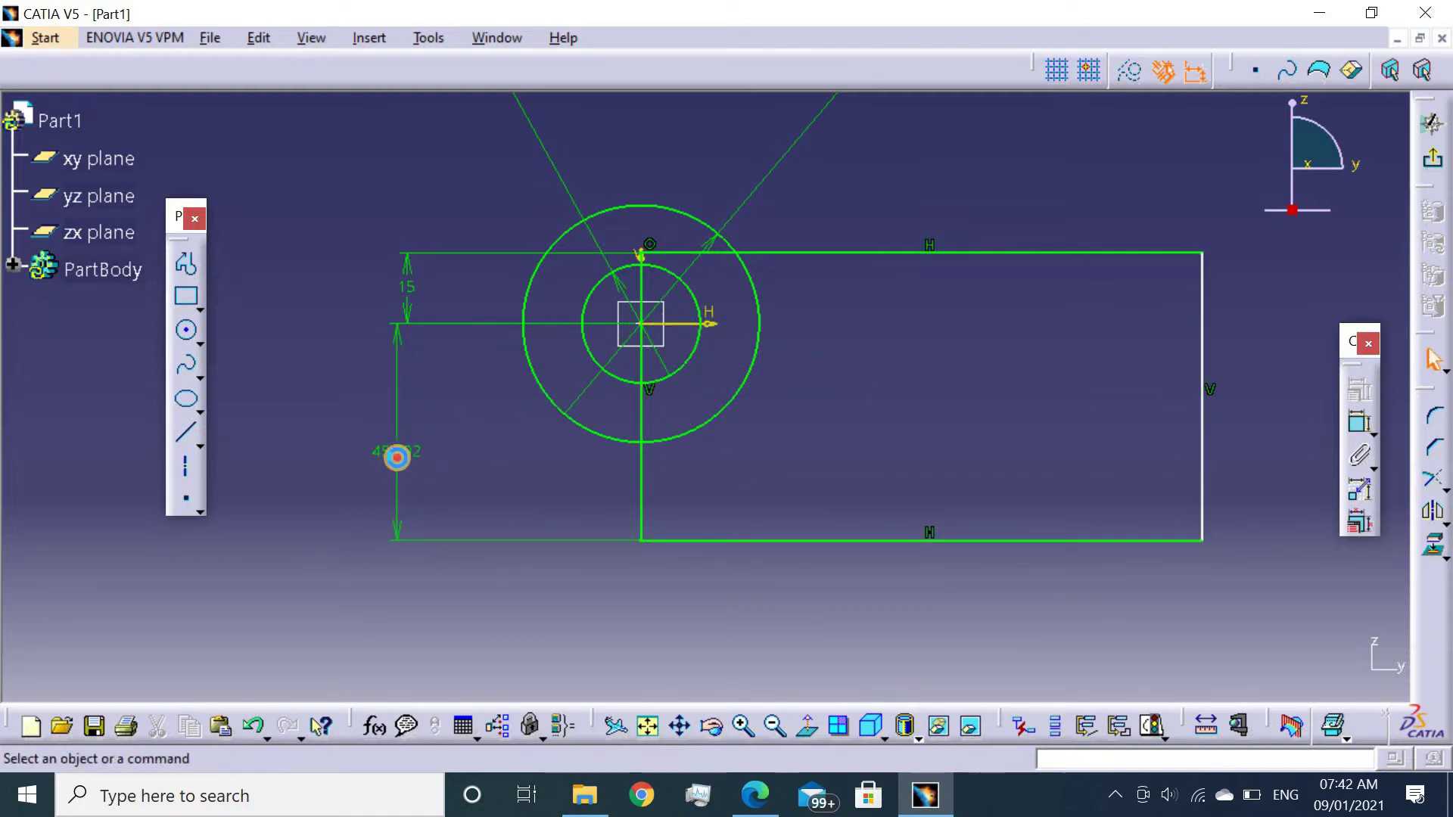
double_click(397, 457)
key("Return")
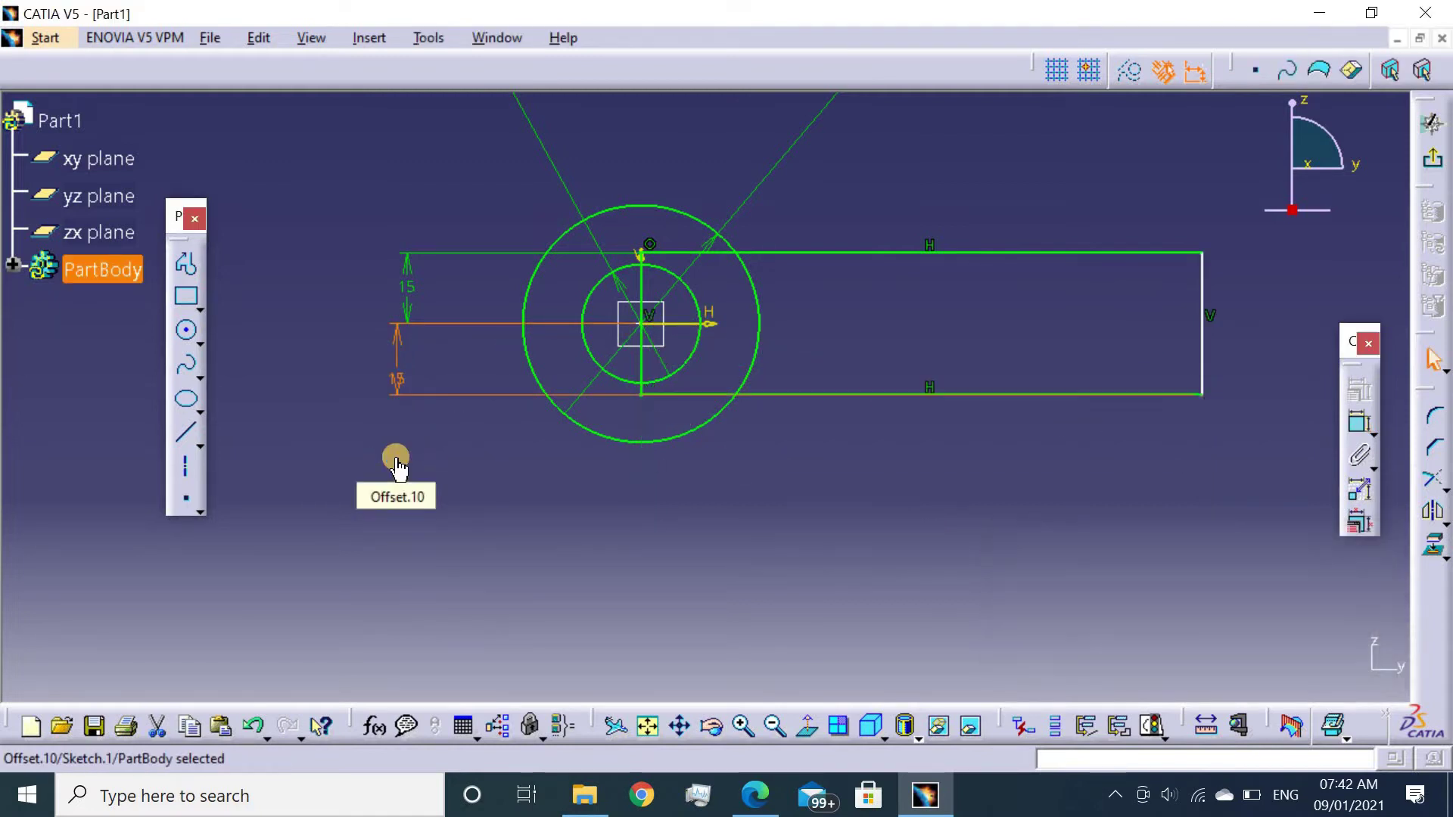
mouse_move(1230, 476)
middle_mouse_down()
mouse_move(1141, 560)
mouse_move(1143, 578)
middle_mouse_up()
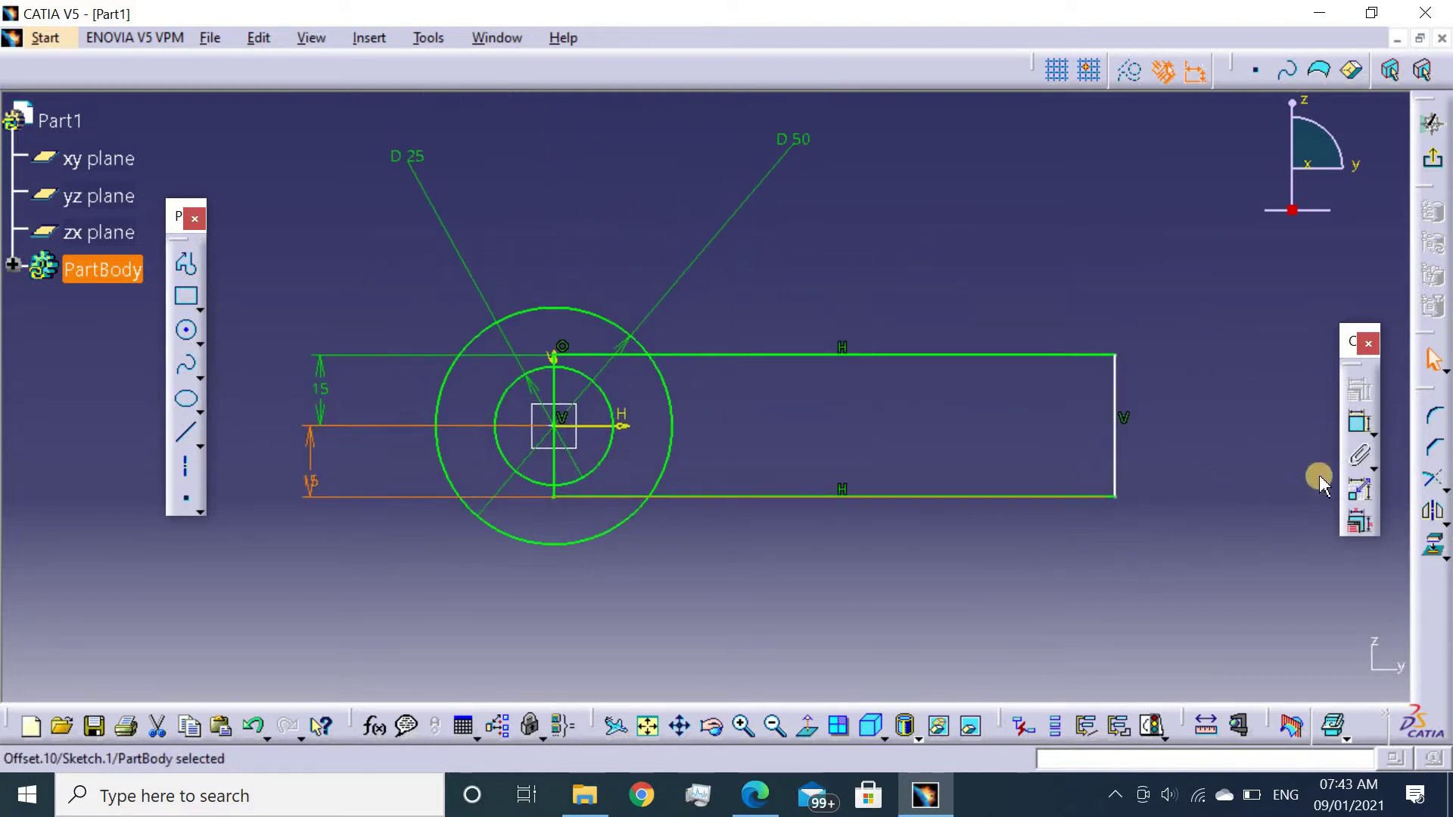
Dimension the arm's right end edge 100 mm from the circle centre.
left_click(1359, 426)
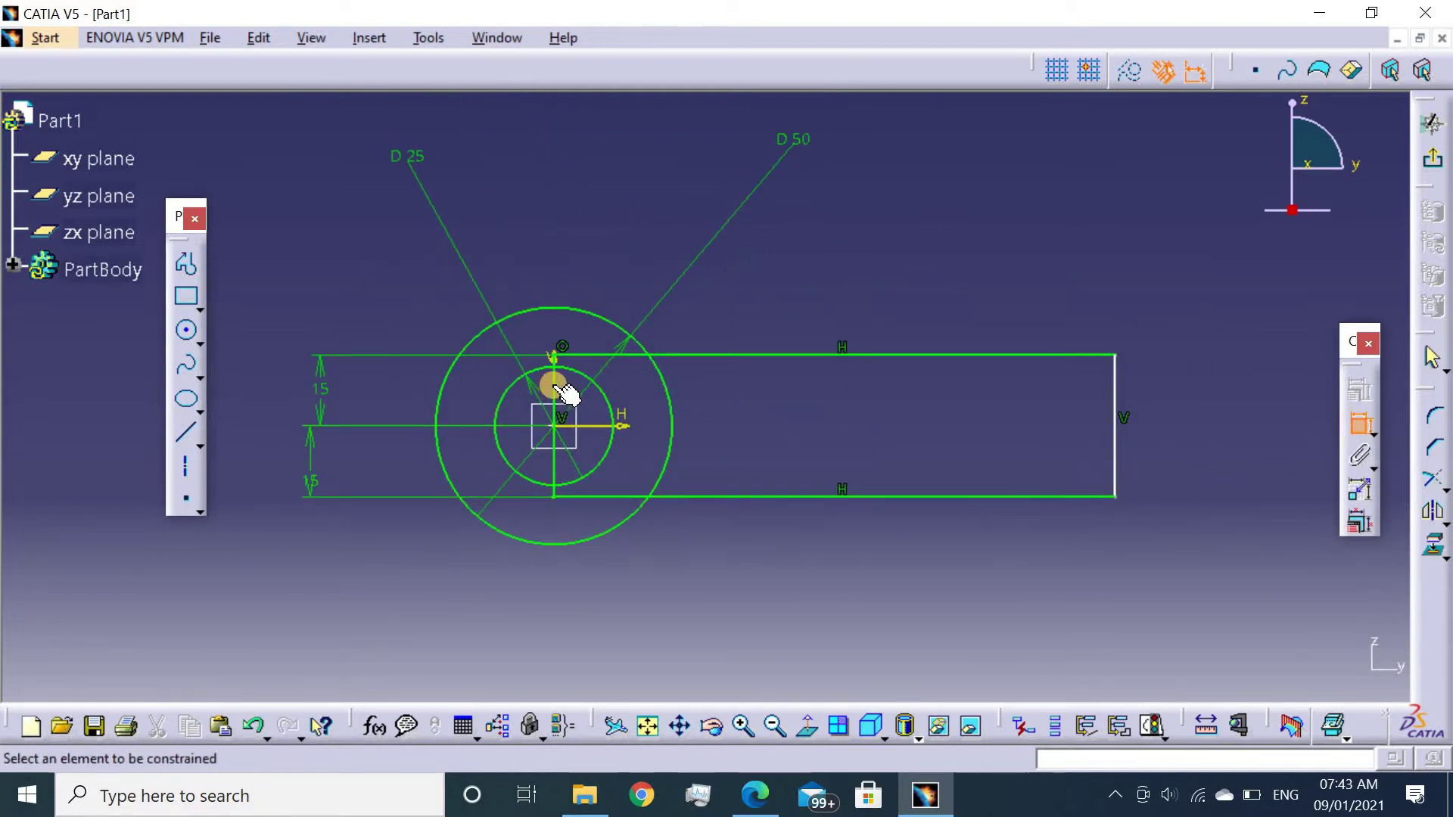
left_click(1121, 429)
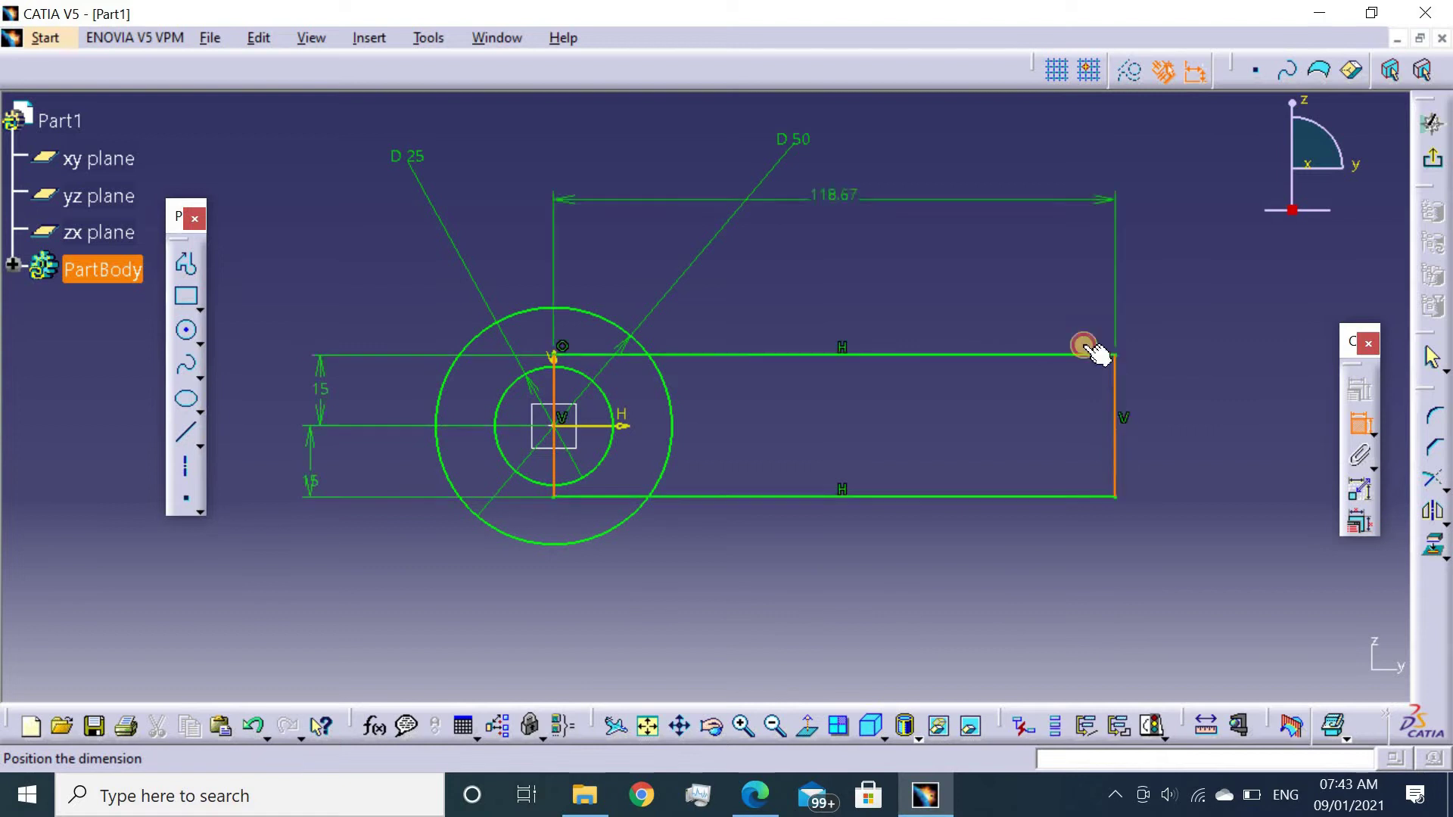
left_click(836, 270)
double_click(835, 270)
type("100")
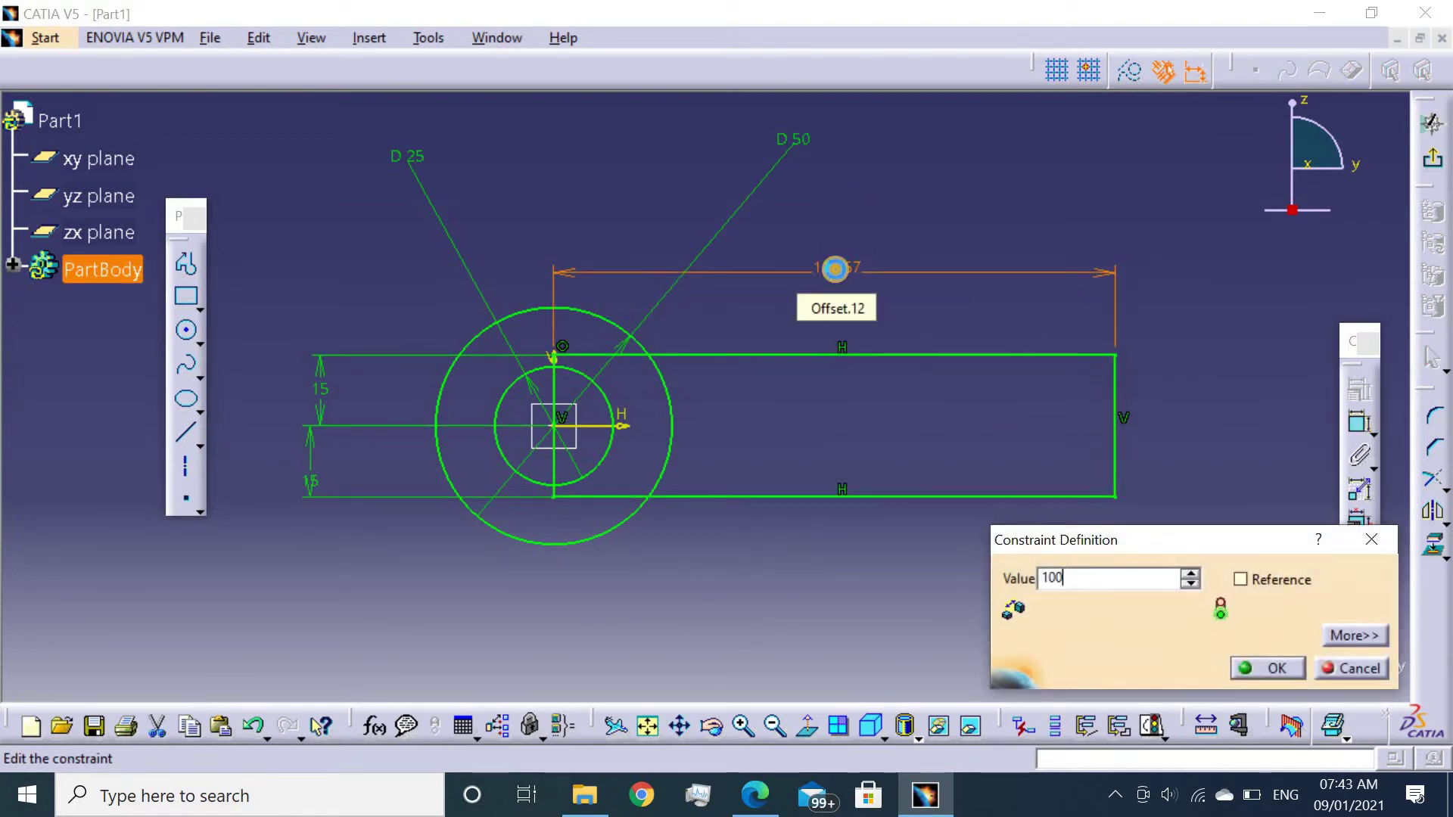
key("Return")
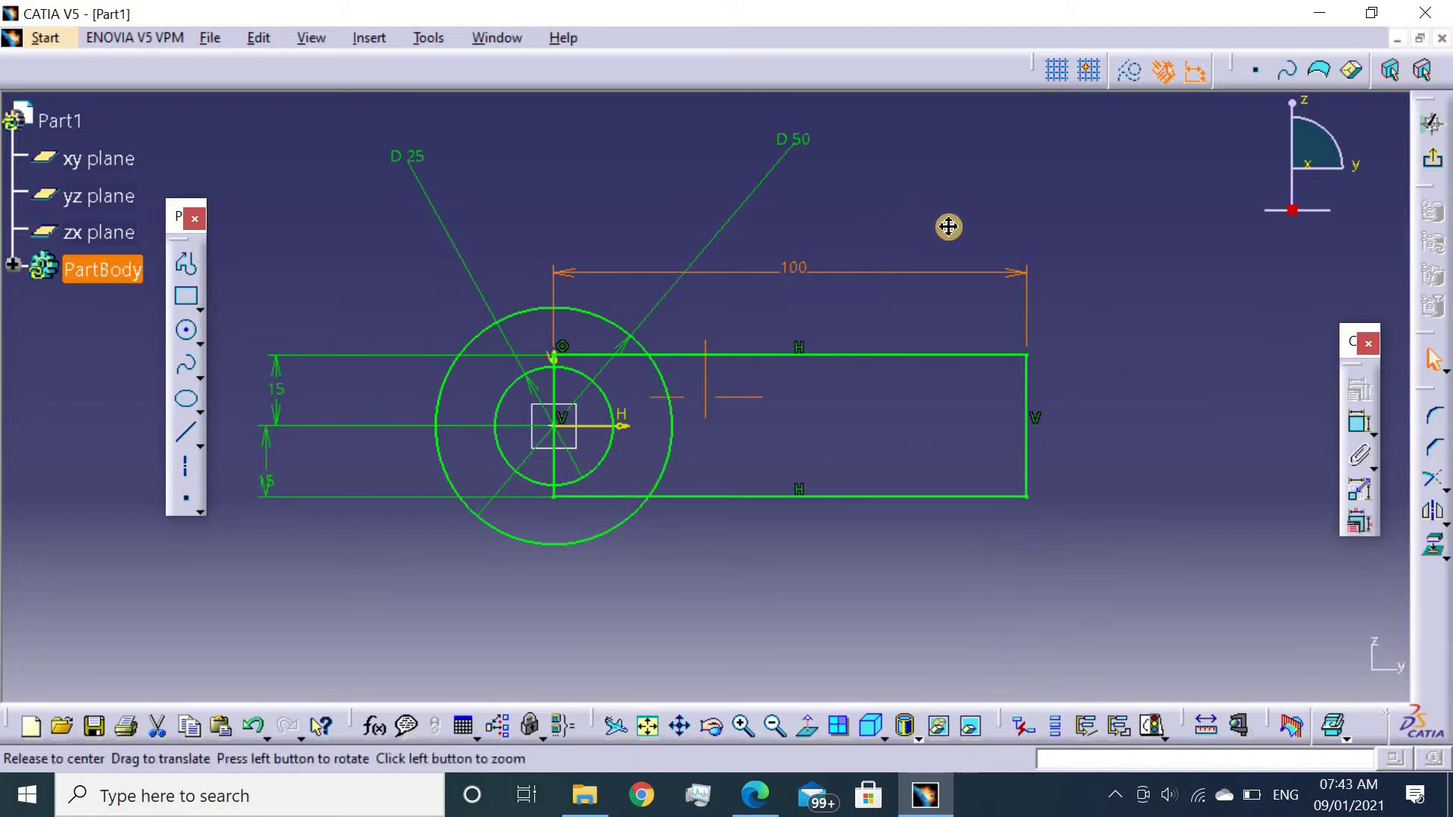
middle_click_drag(905, 224, 973, 230)
left_click(972, 221)
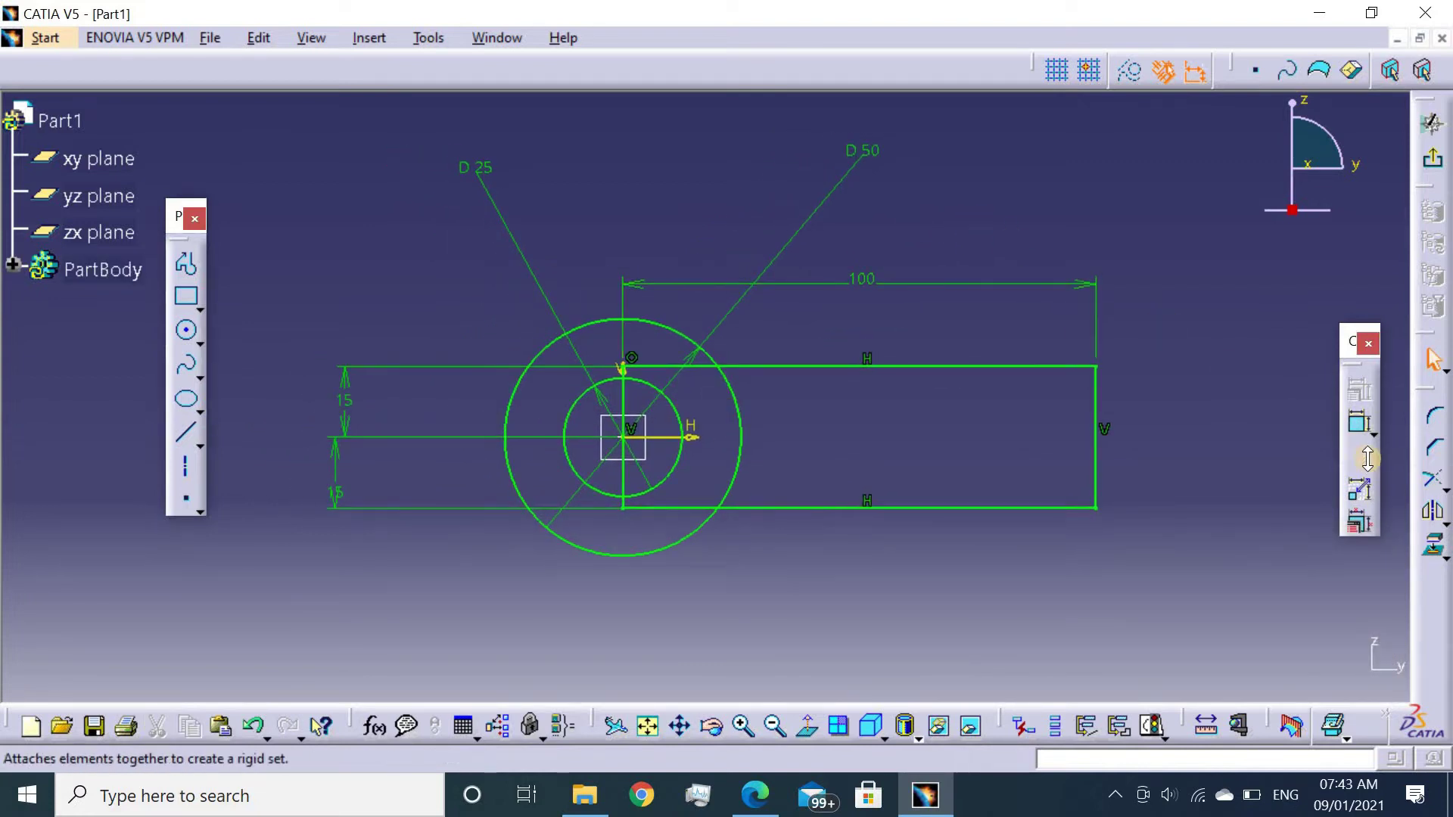
Select Quick Trim and zoom in on the circles at the eye end.
left_click(1445, 489)
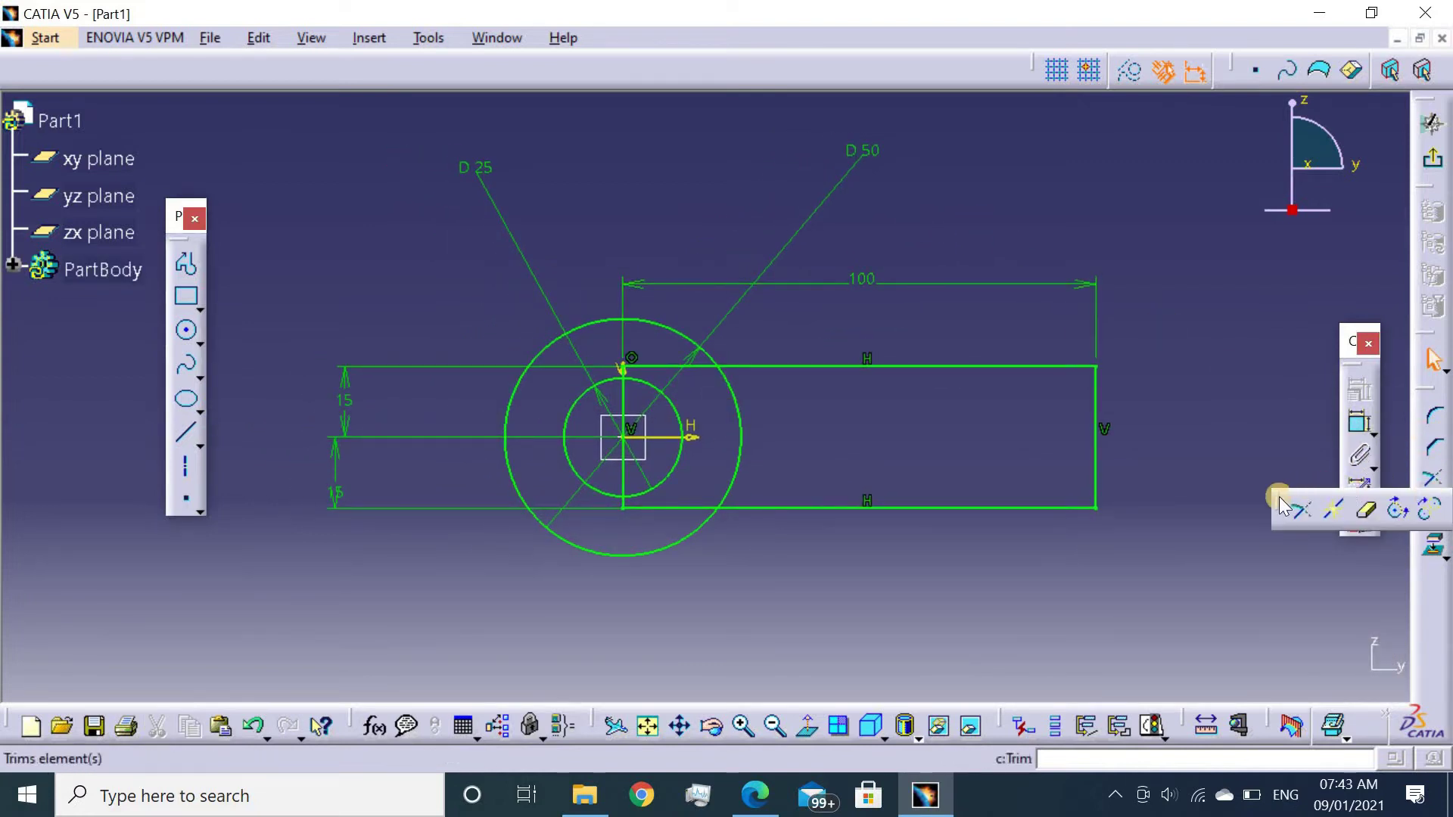
mouse_move(1276, 505)
left_mouse_down()
mouse_move(1209, 334)
mouse_move(1223, 285)
left_mouse_up()
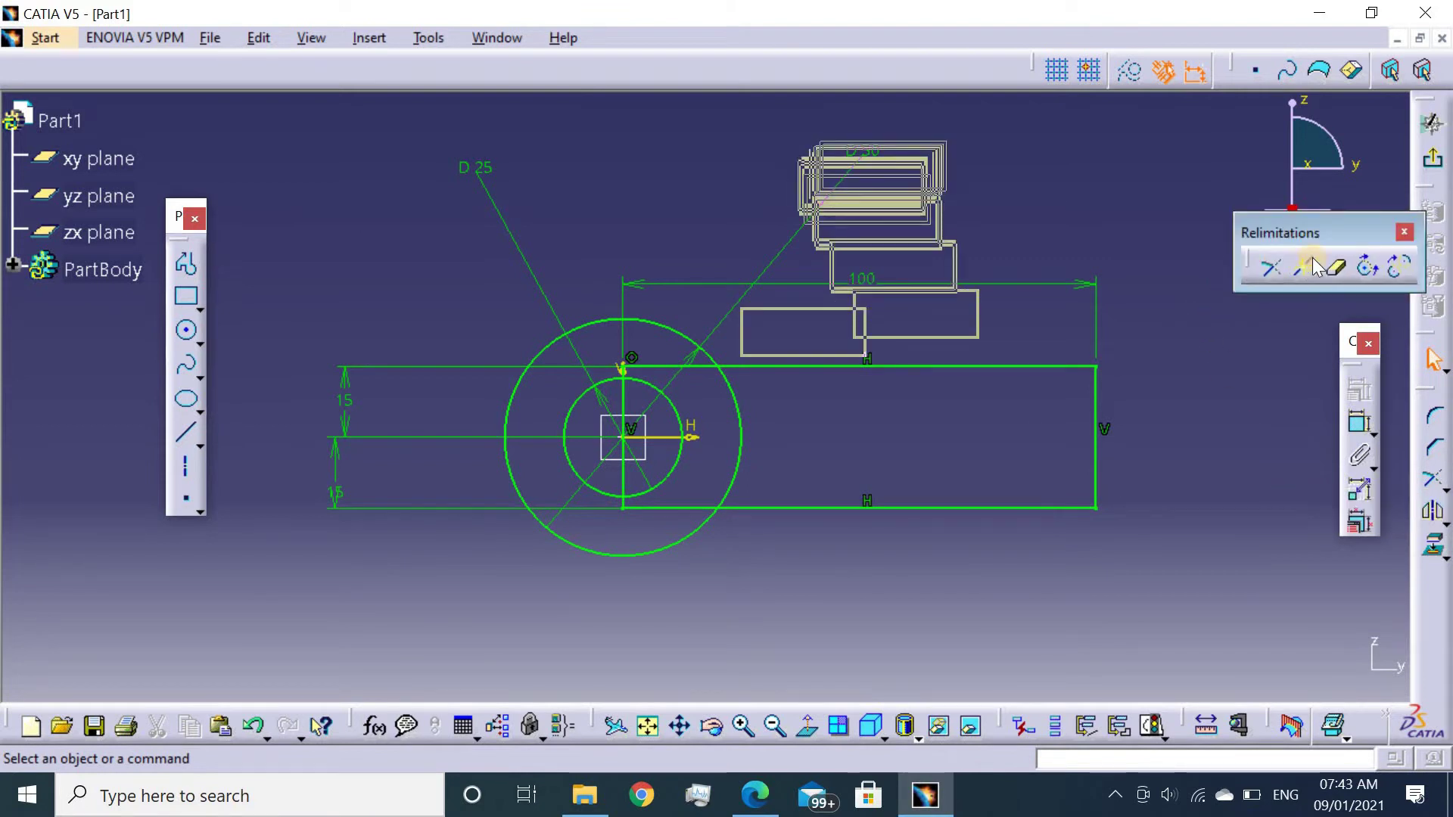
left_click(1338, 271)
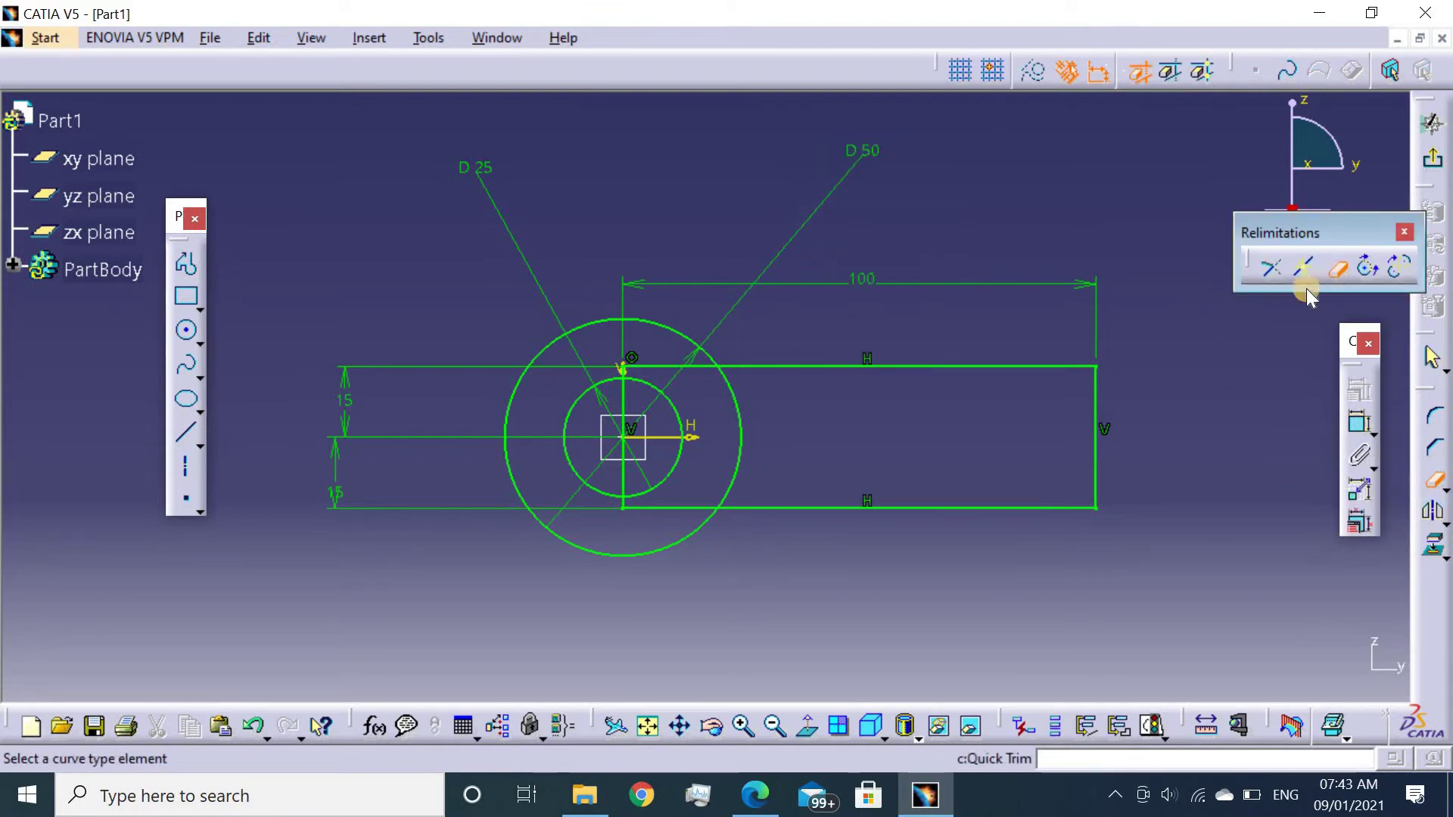
middle_click_drag(800, 434, 883, 333)
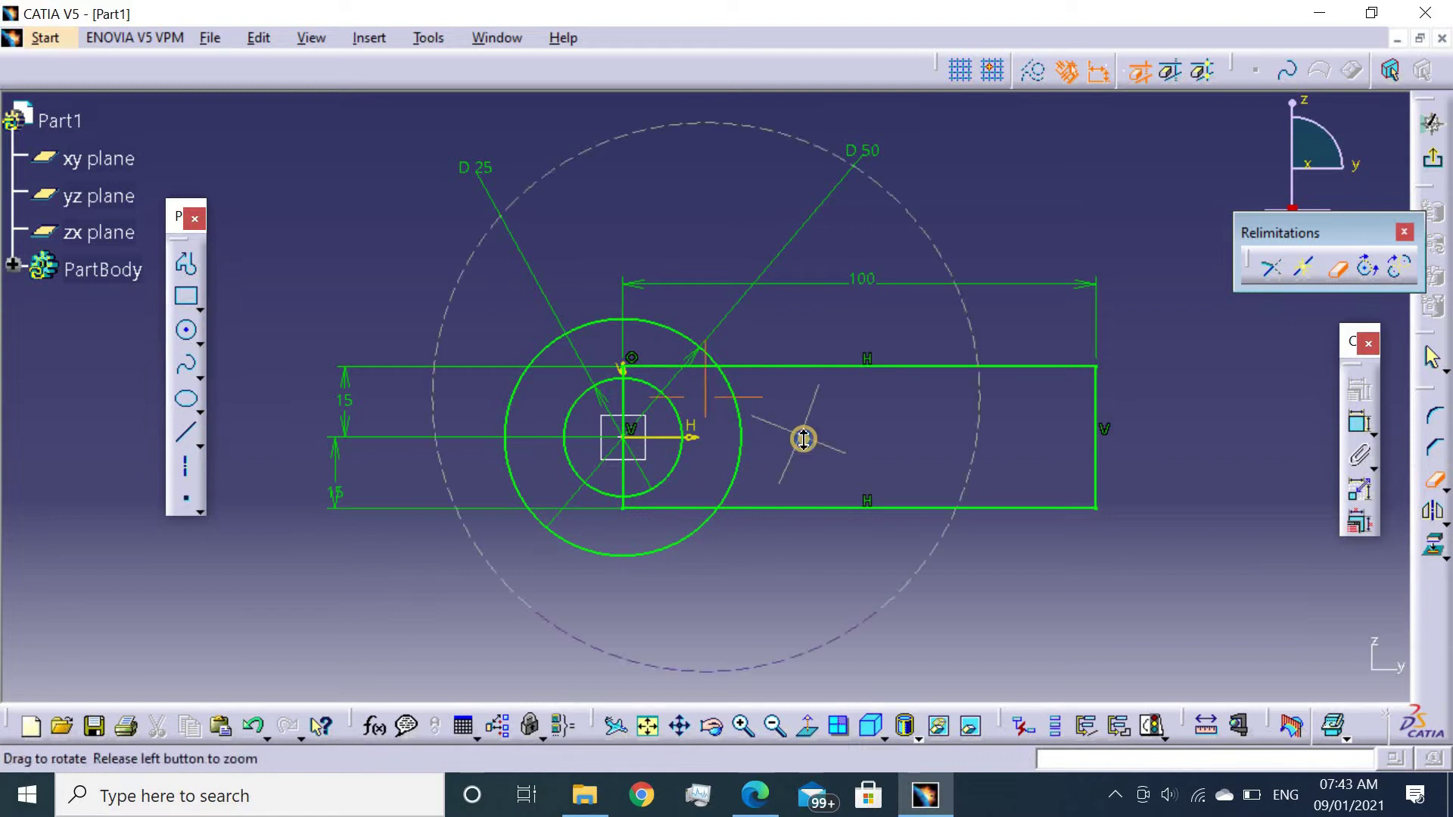
mouse_move(873, 393)
middle_mouse_down()
mouse_move(1011, 324)
mouse_move(1014, 339)
middle_mouse_up()
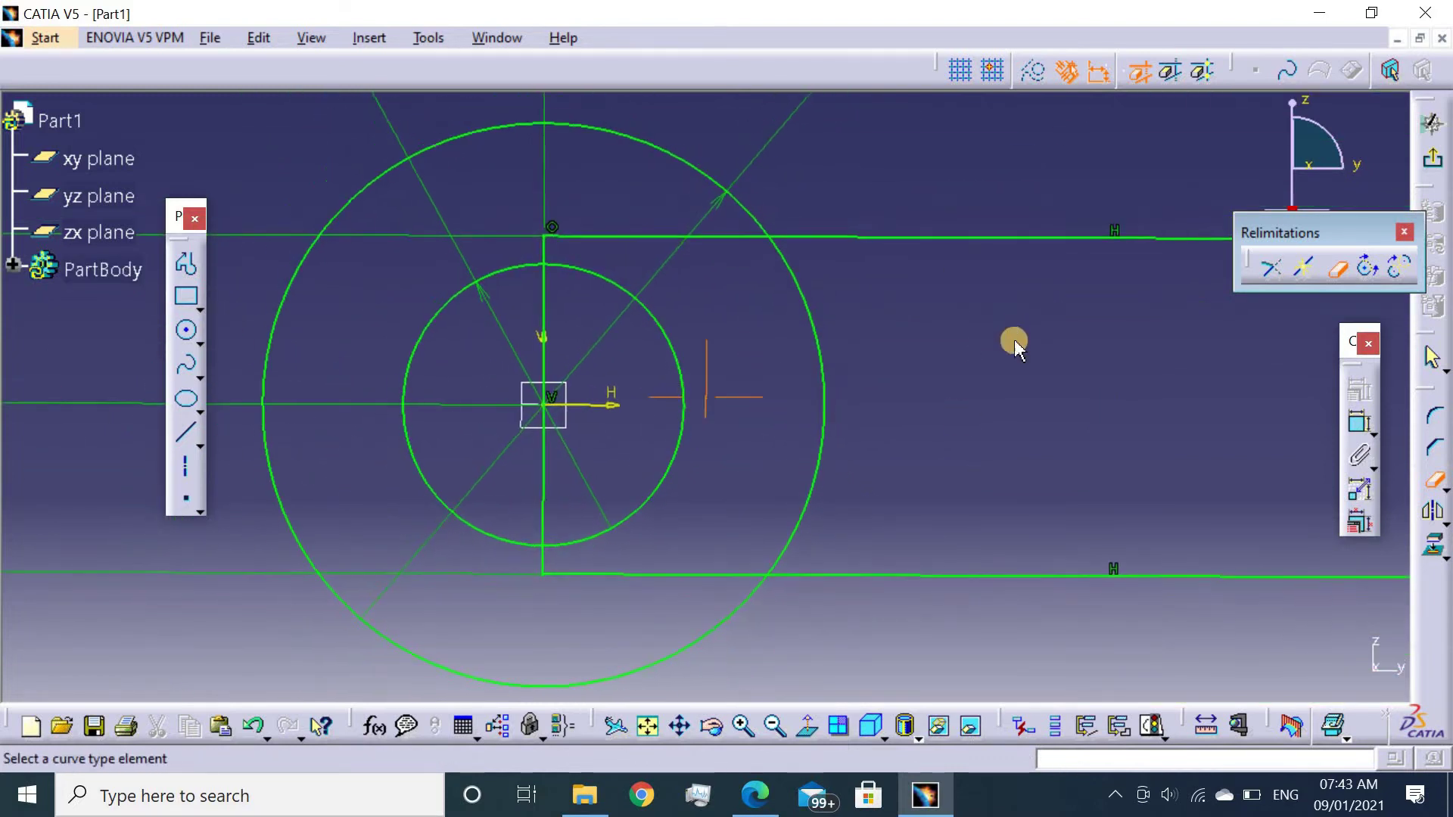
left_click(808, 719)
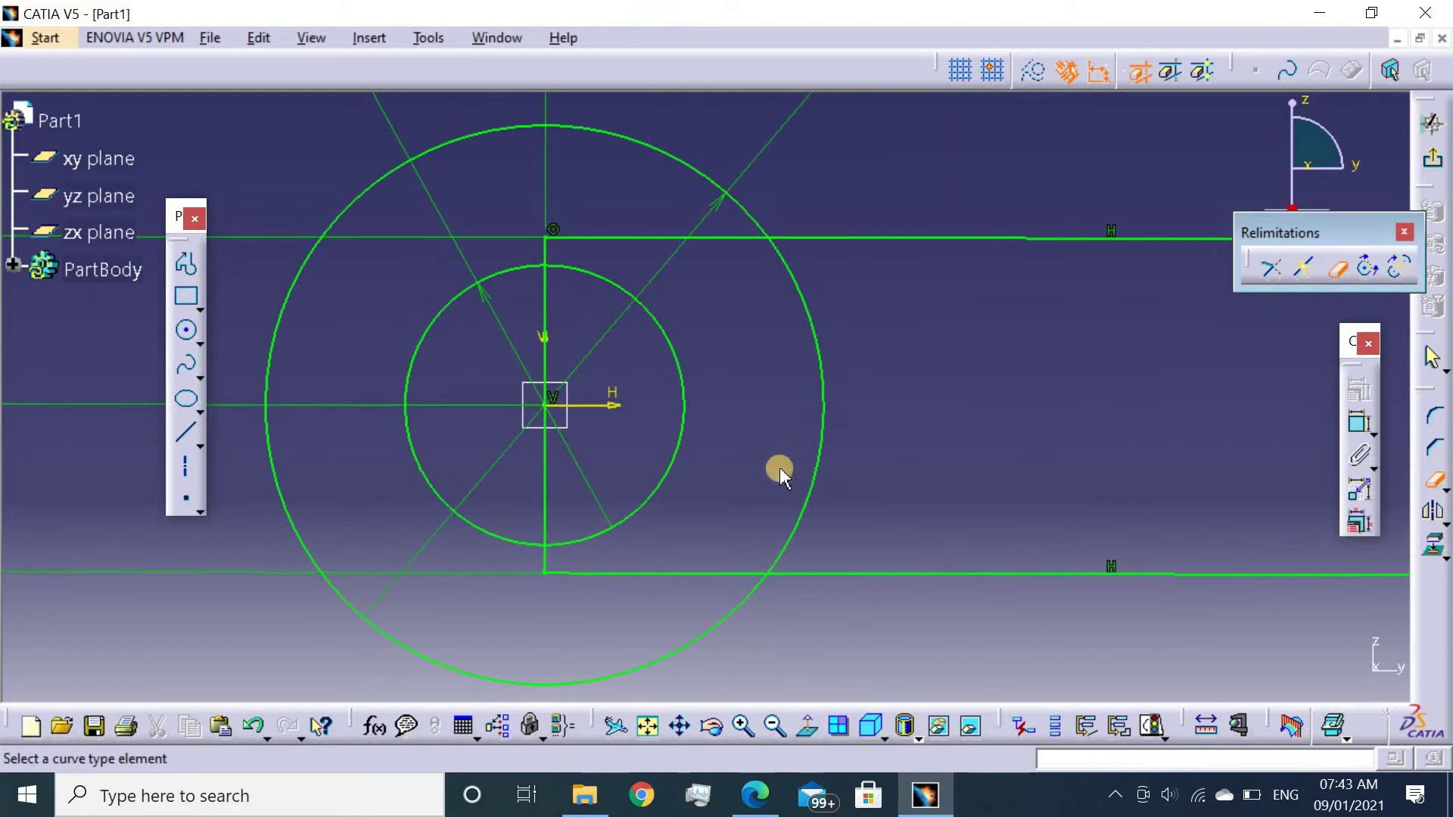
Trim the outer arc, the top and bottom edge segments, and the vertical line segments inside the ring.
left_click(793, 285)
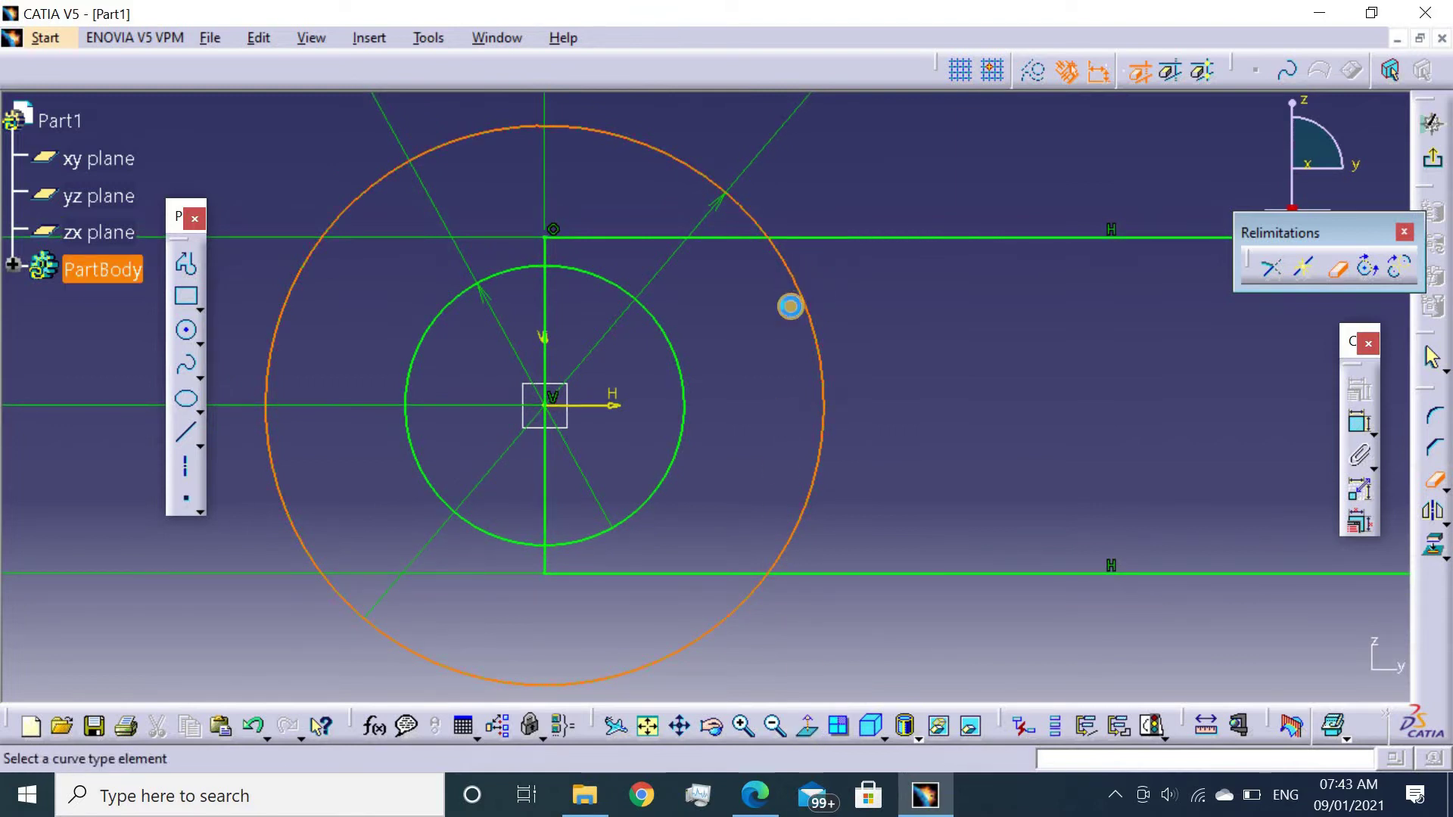
left_click(647, 235)
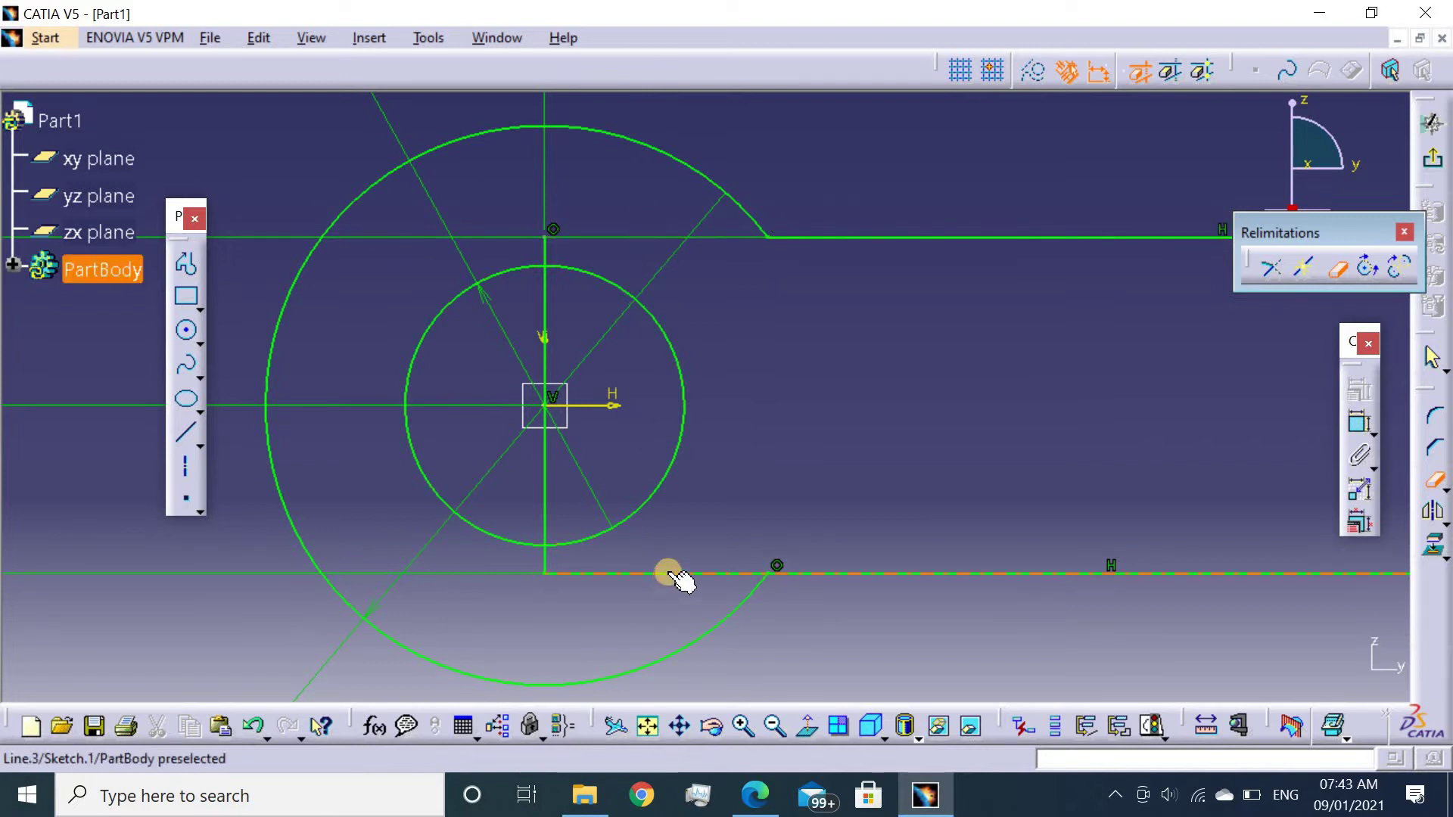
left_click(637, 573)
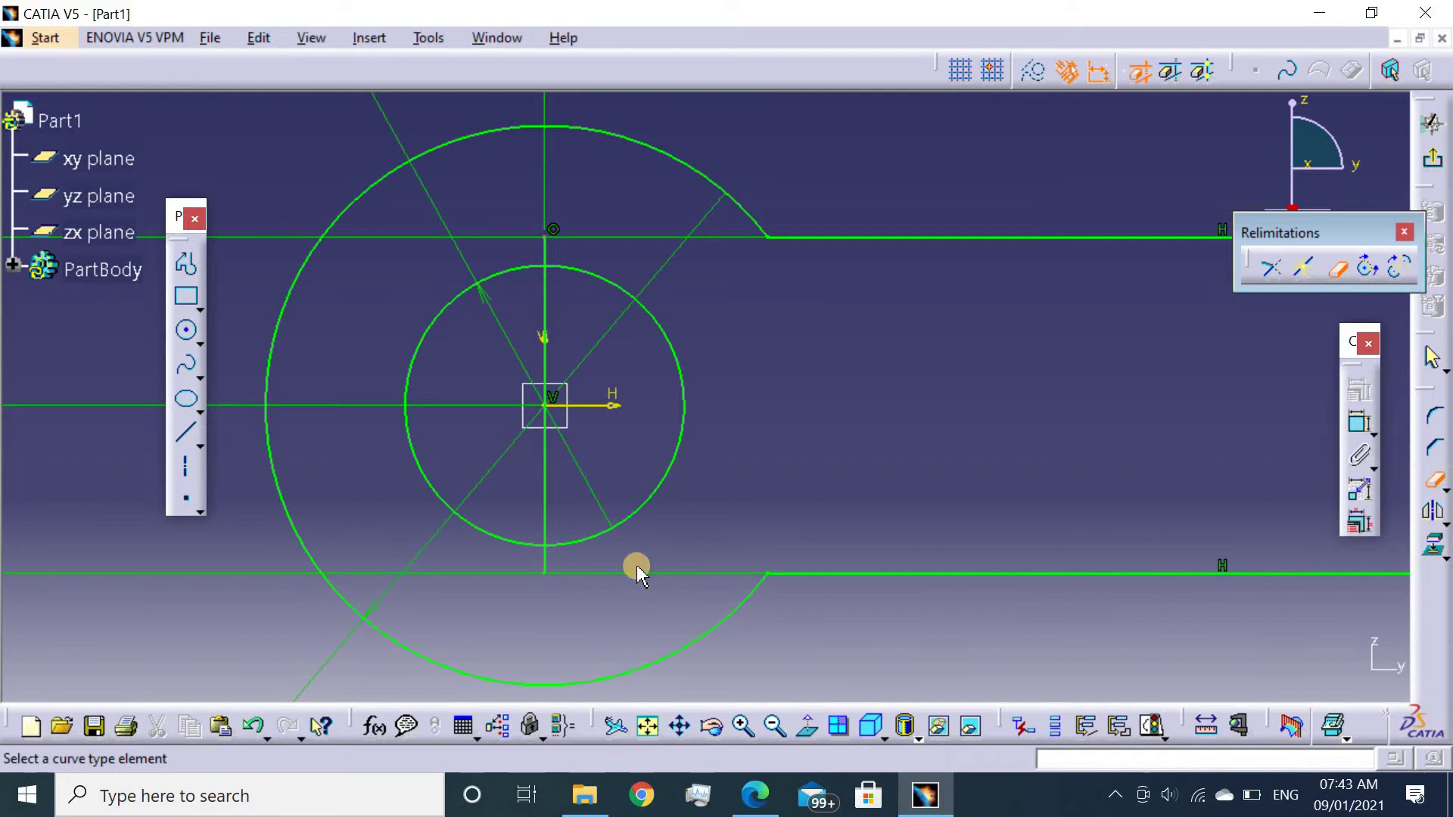
left_click(541, 495)
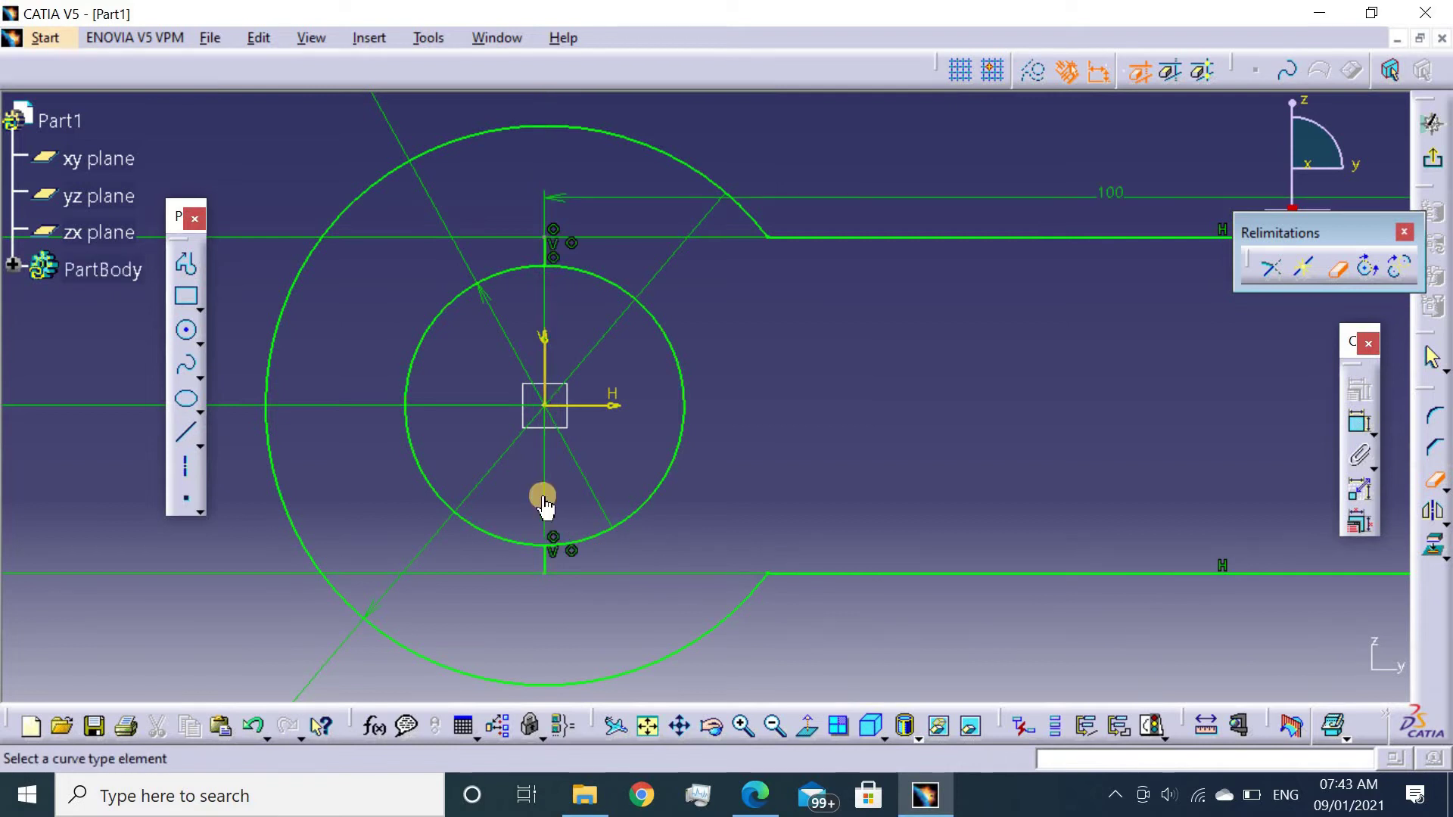
left_click(546, 560)
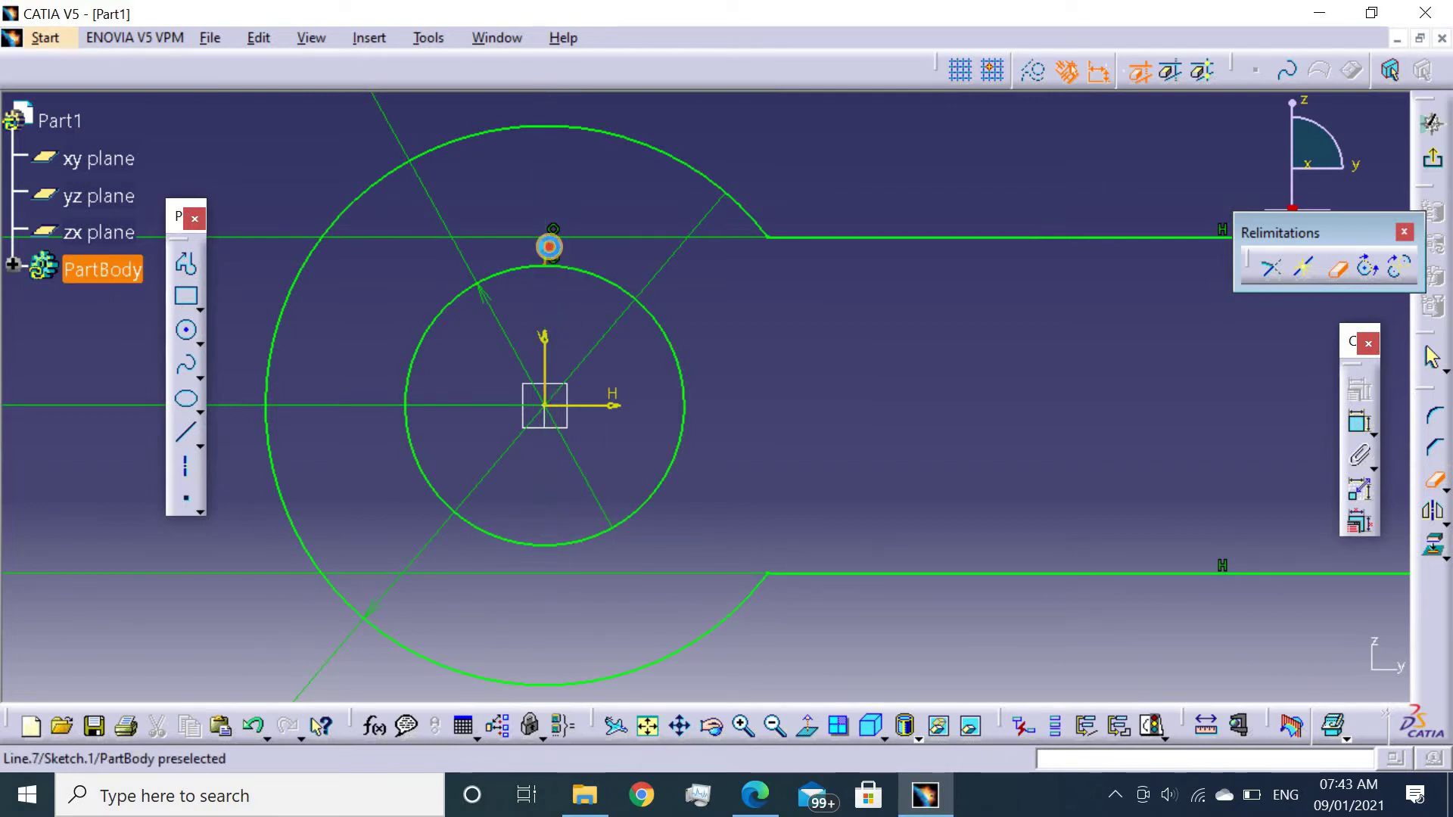
left_click(551, 243)
middle_click_drag(775, 356, 837, 519, "ctrl")
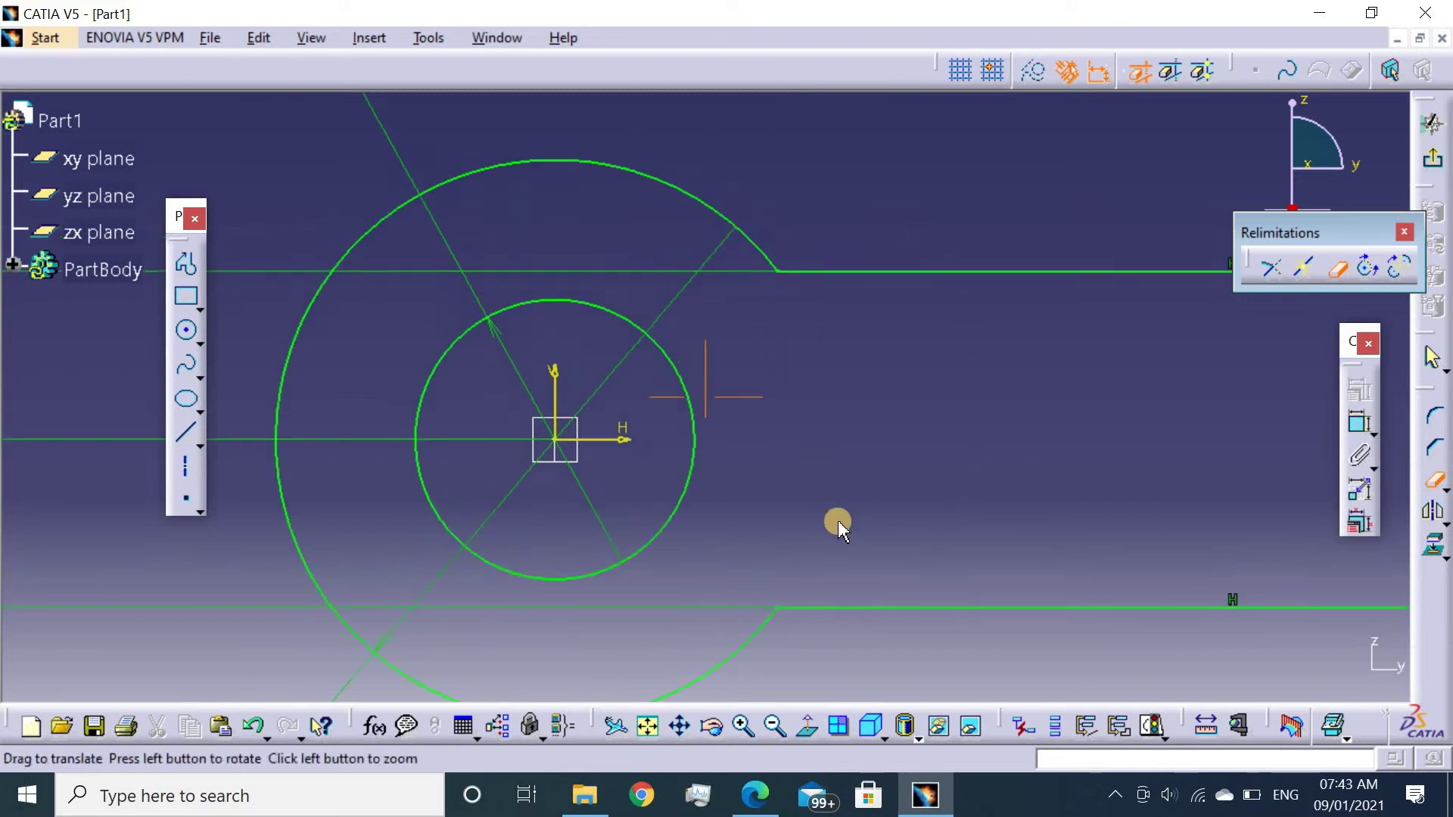
mouse_move(811, 464)
middle_mouse_down("ctrl")
mouse_move(824, 572)
mouse_move(833, 484)
mouse_move(725, 444)
middle_mouse_up("ctrl")
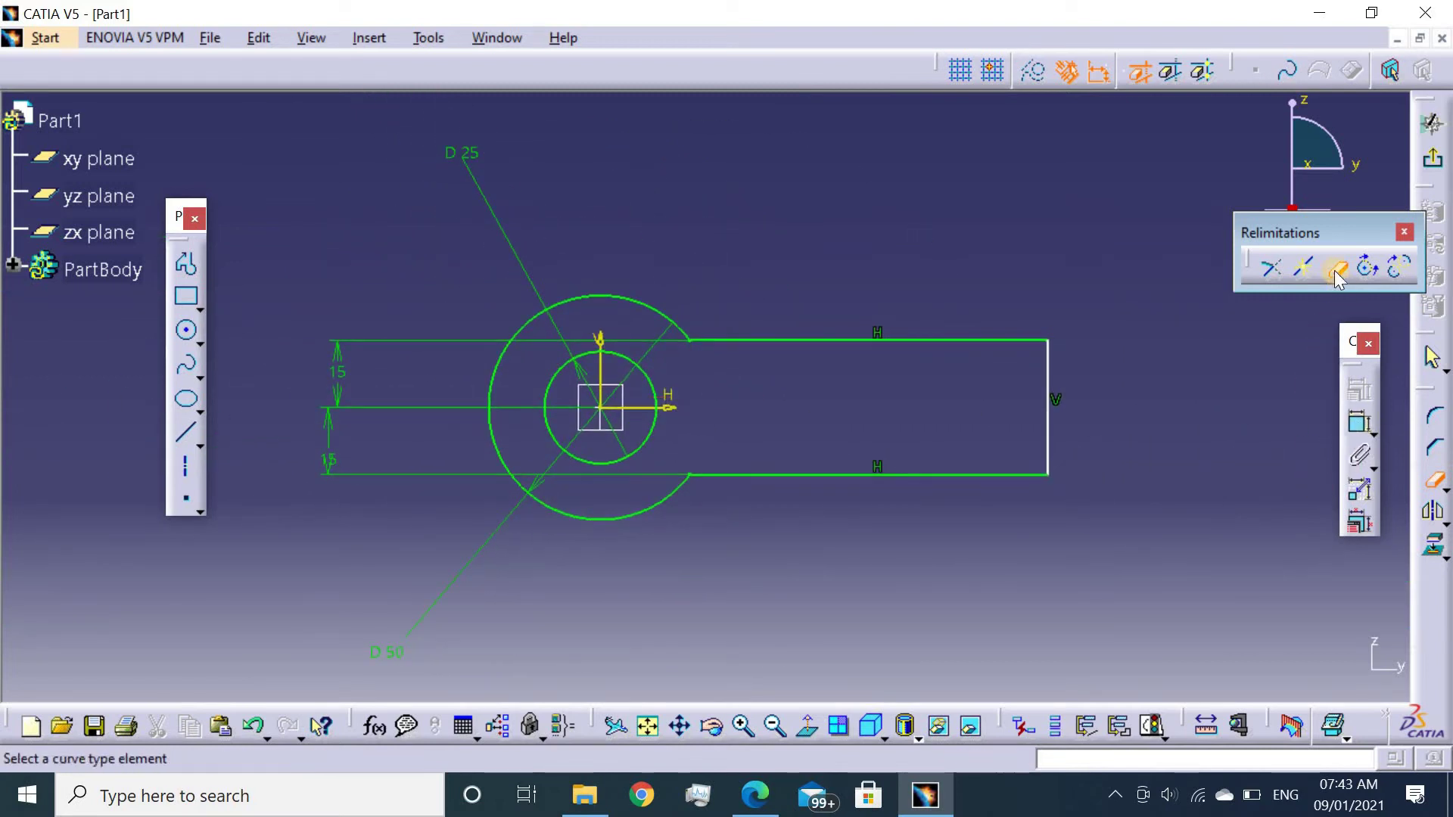
Re-add the 100 mm arm length dimension from the vertical axis and exit the sketch.
left_click(1359, 423)
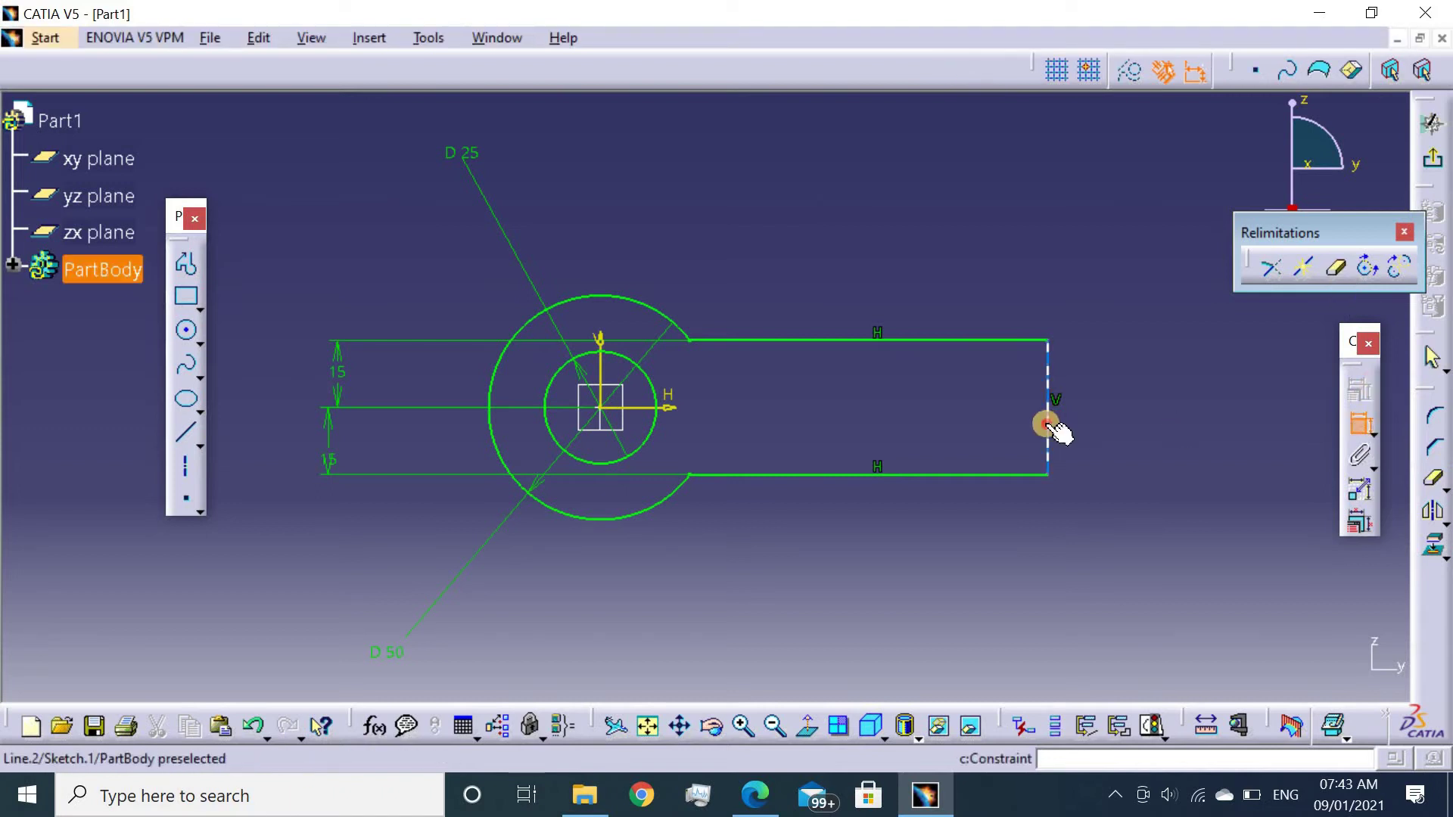
left_click(1046, 424)
left_click(600, 382)
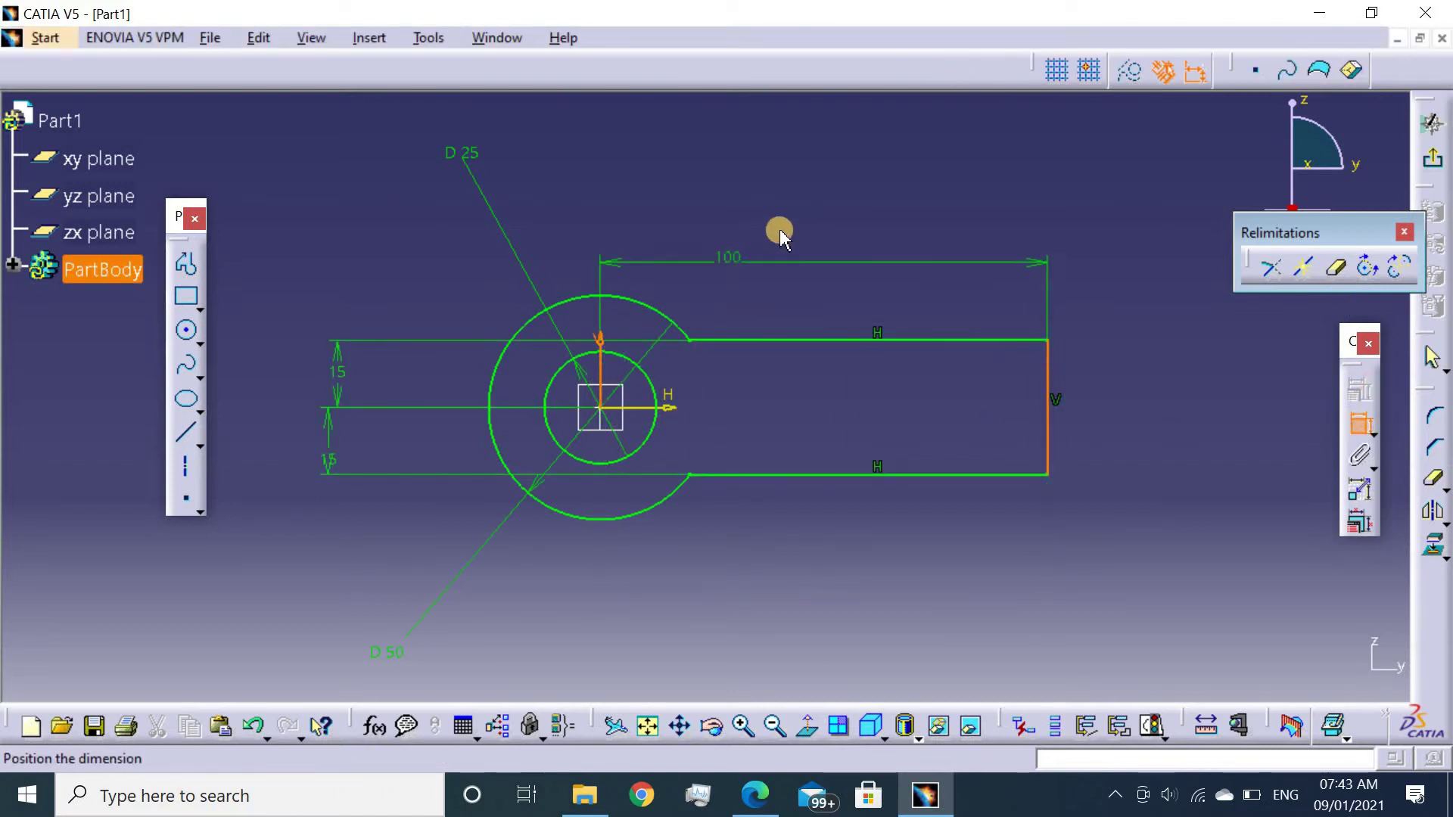
left_click(791, 214)
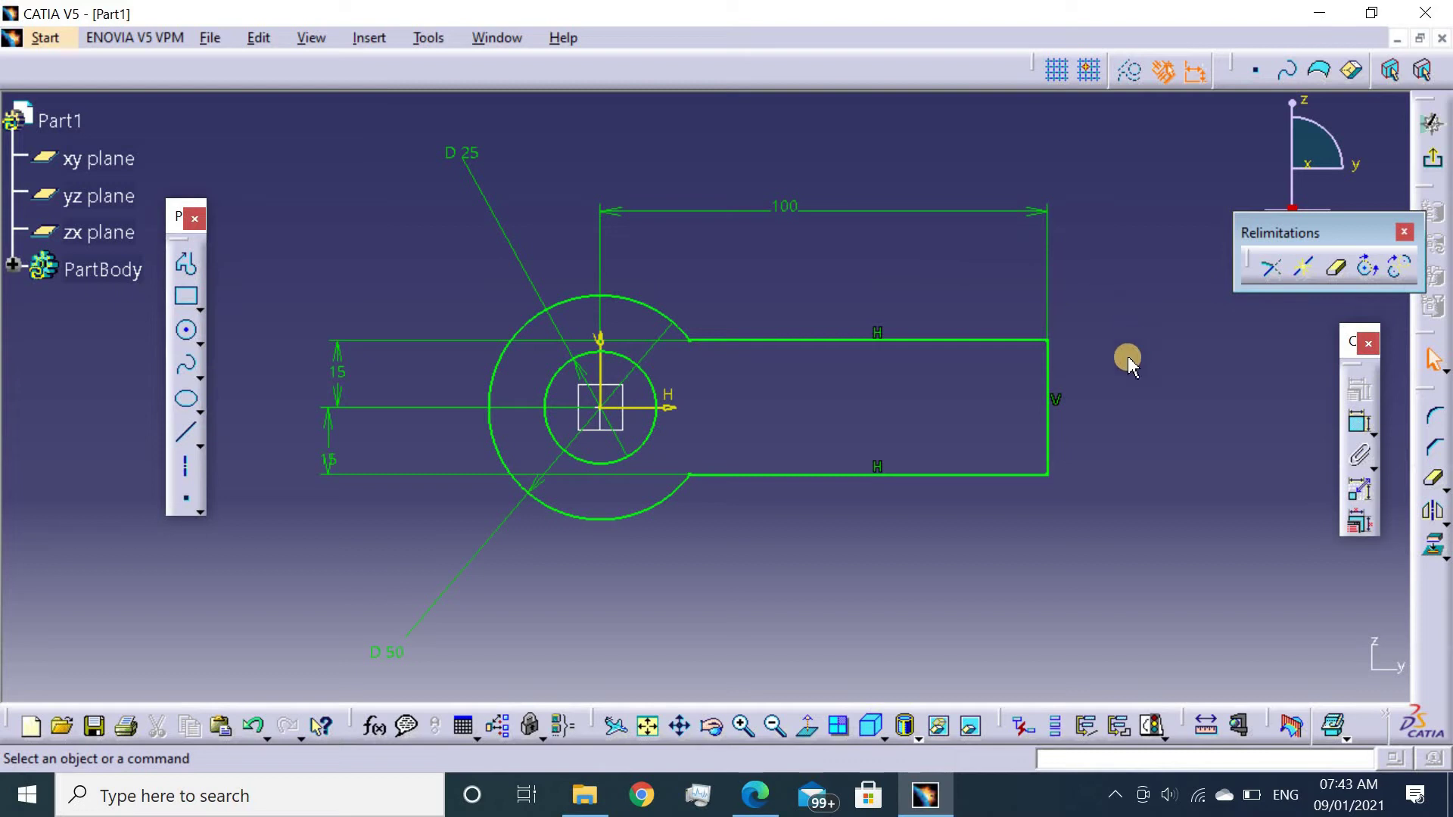
left_click(1446, 163)
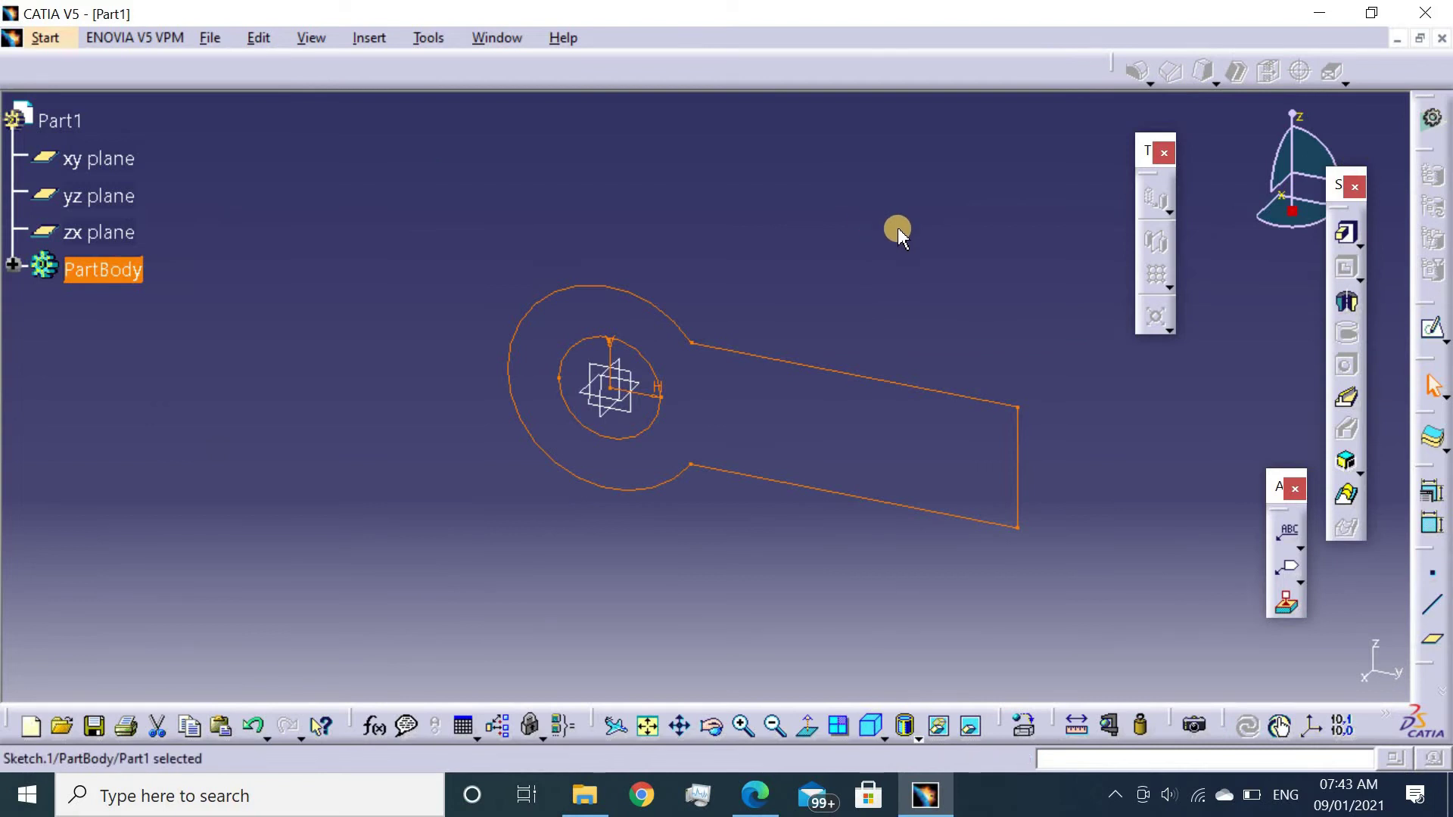
Pad the sketch 30 mm in the reversed direction.
left_click(1351, 235)
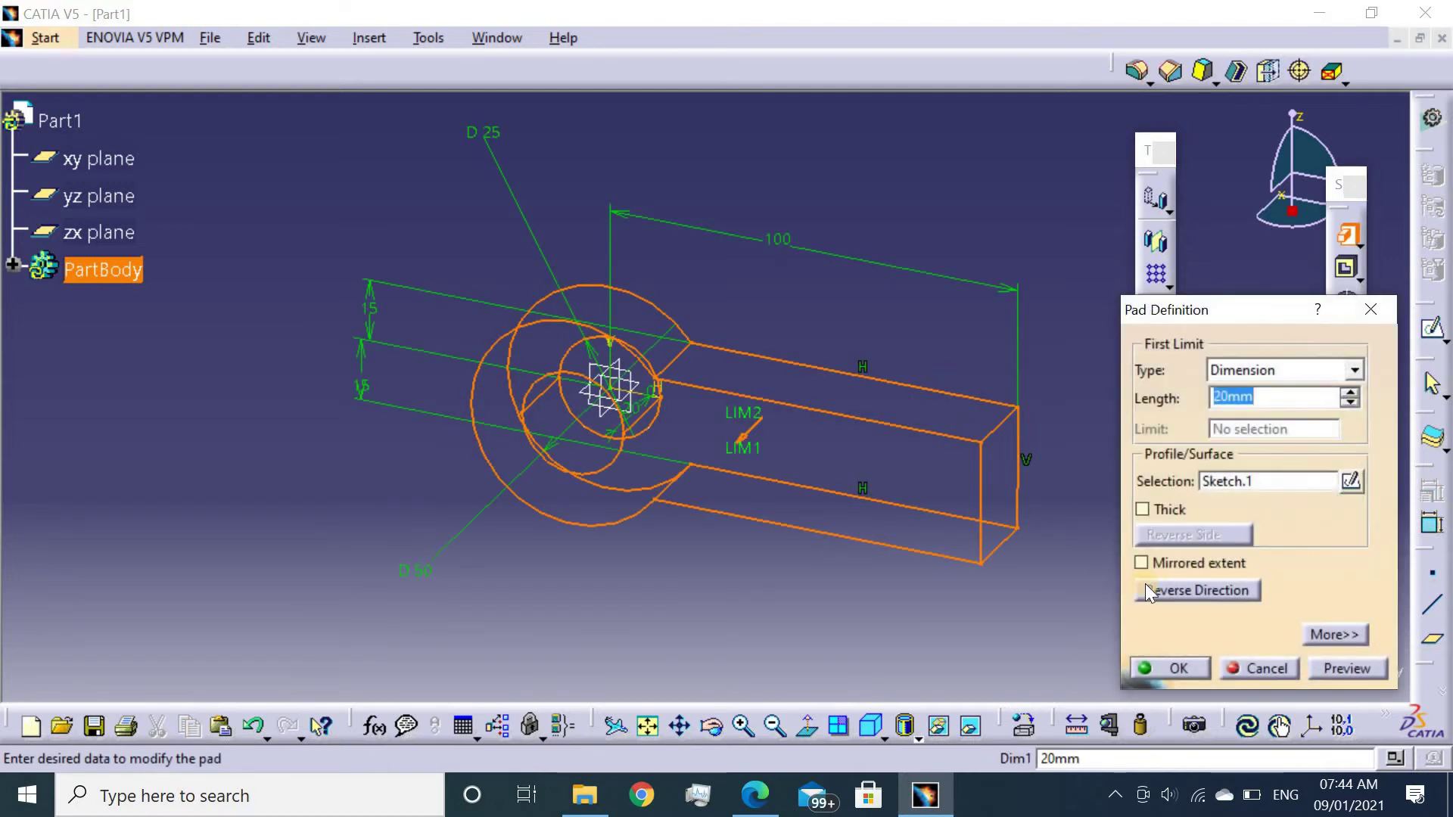
left_click(1161, 590)
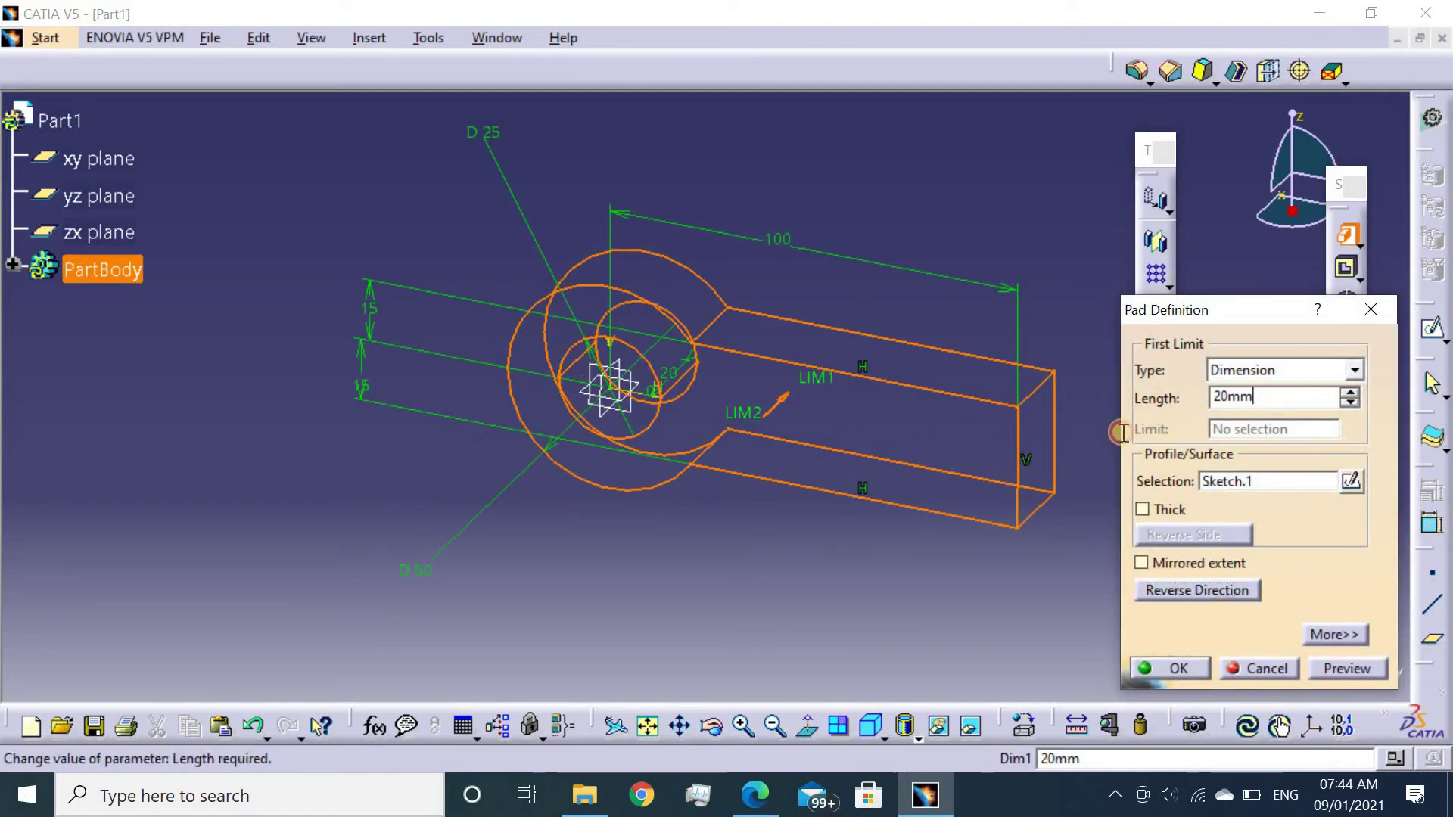
type("30")
key("Return")
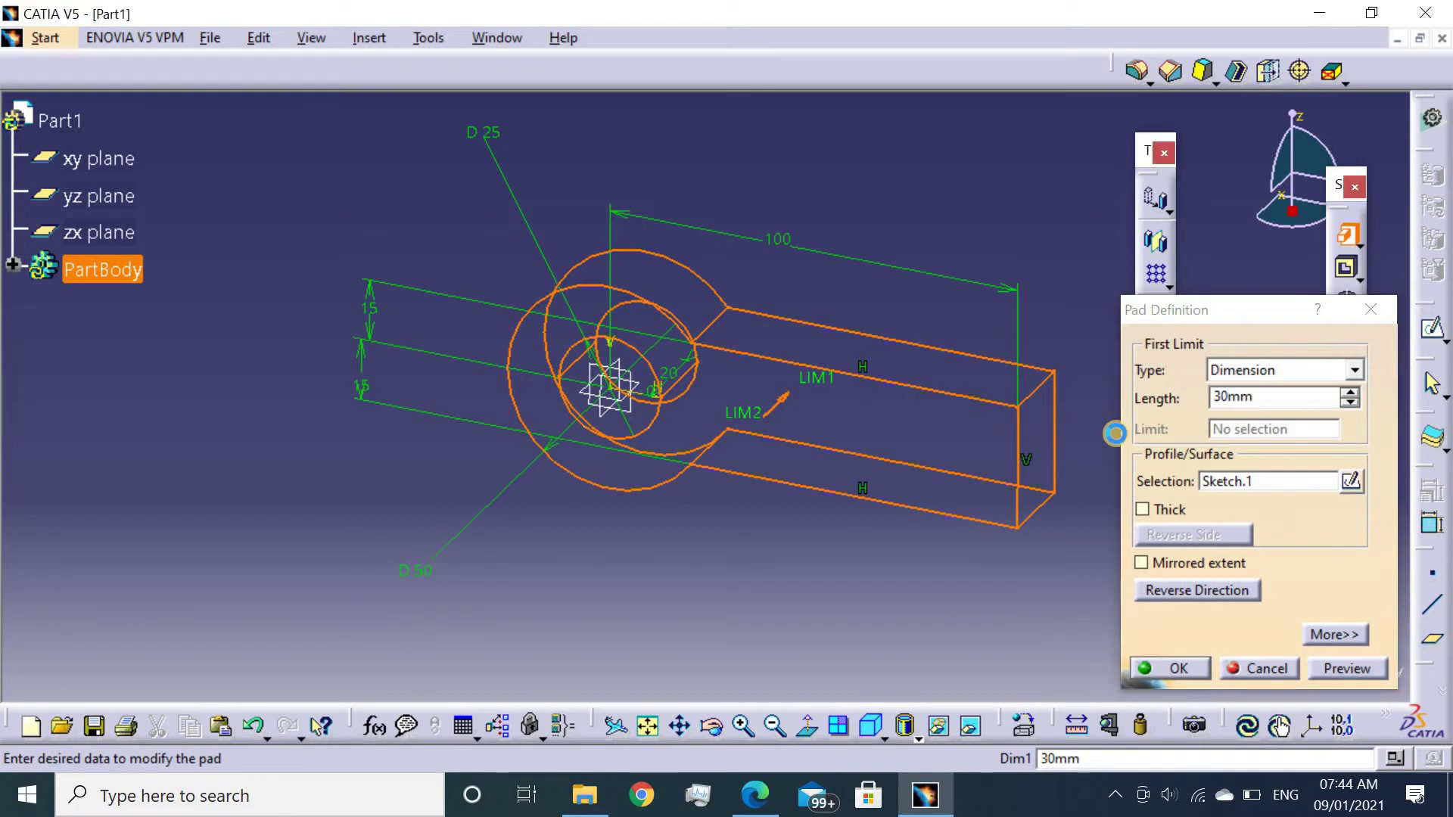
left_click(429, 316)
mouse_move(430, 316)
middle_mouse_down()
mouse_move(467, 342)
mouse_move(804, 282)
mouse_move(484, 195)
mouse_move(707, 201)
mouse_move(648, 308)
mouse_move(632, 405)
mouse_move(681, 416)
middle_mouse_up()
Start a sketch on the pad's front face and draw a small rectangle near the arm's end.
left_click(986, 457)
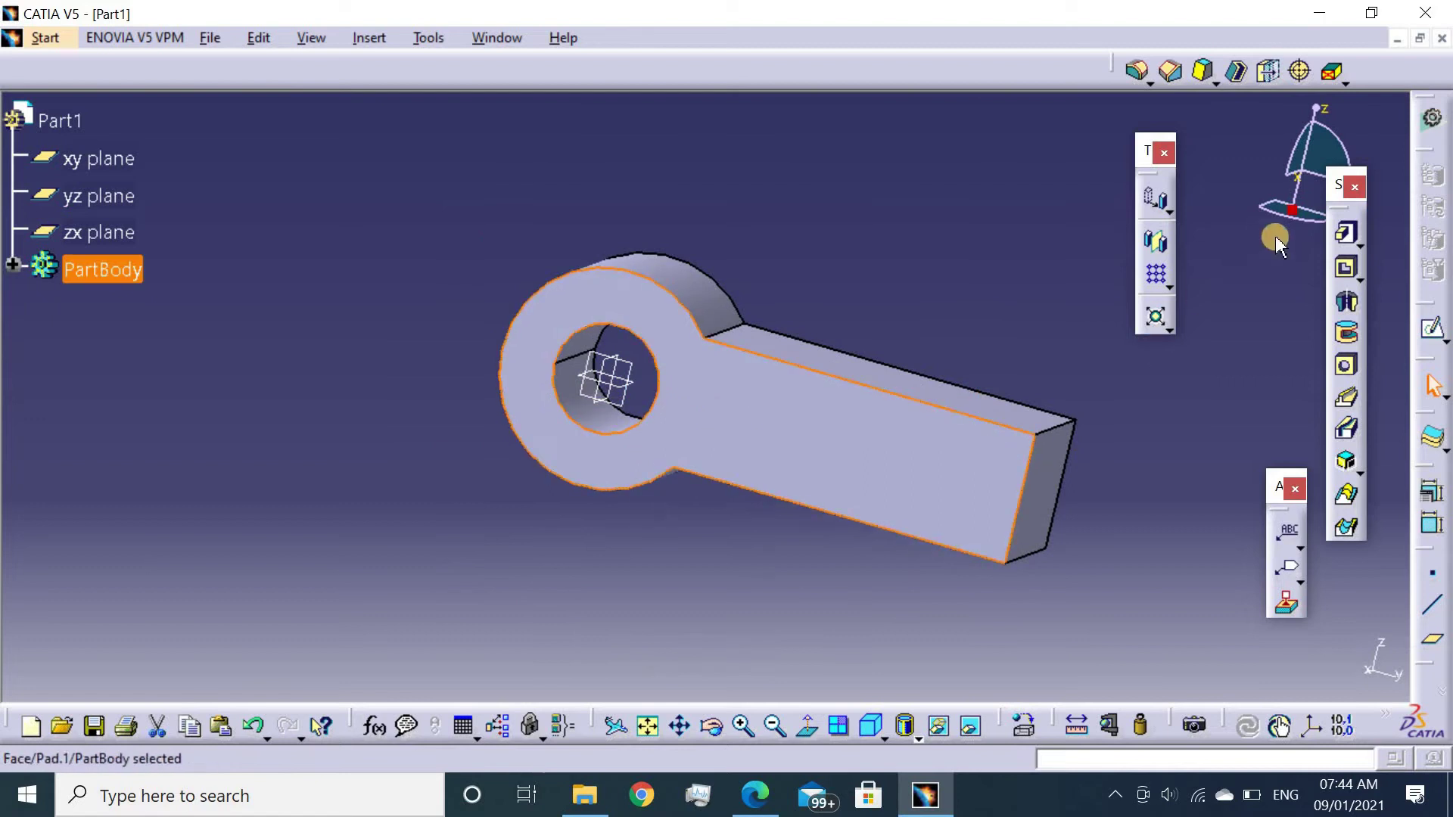
left_click(1434, 326)
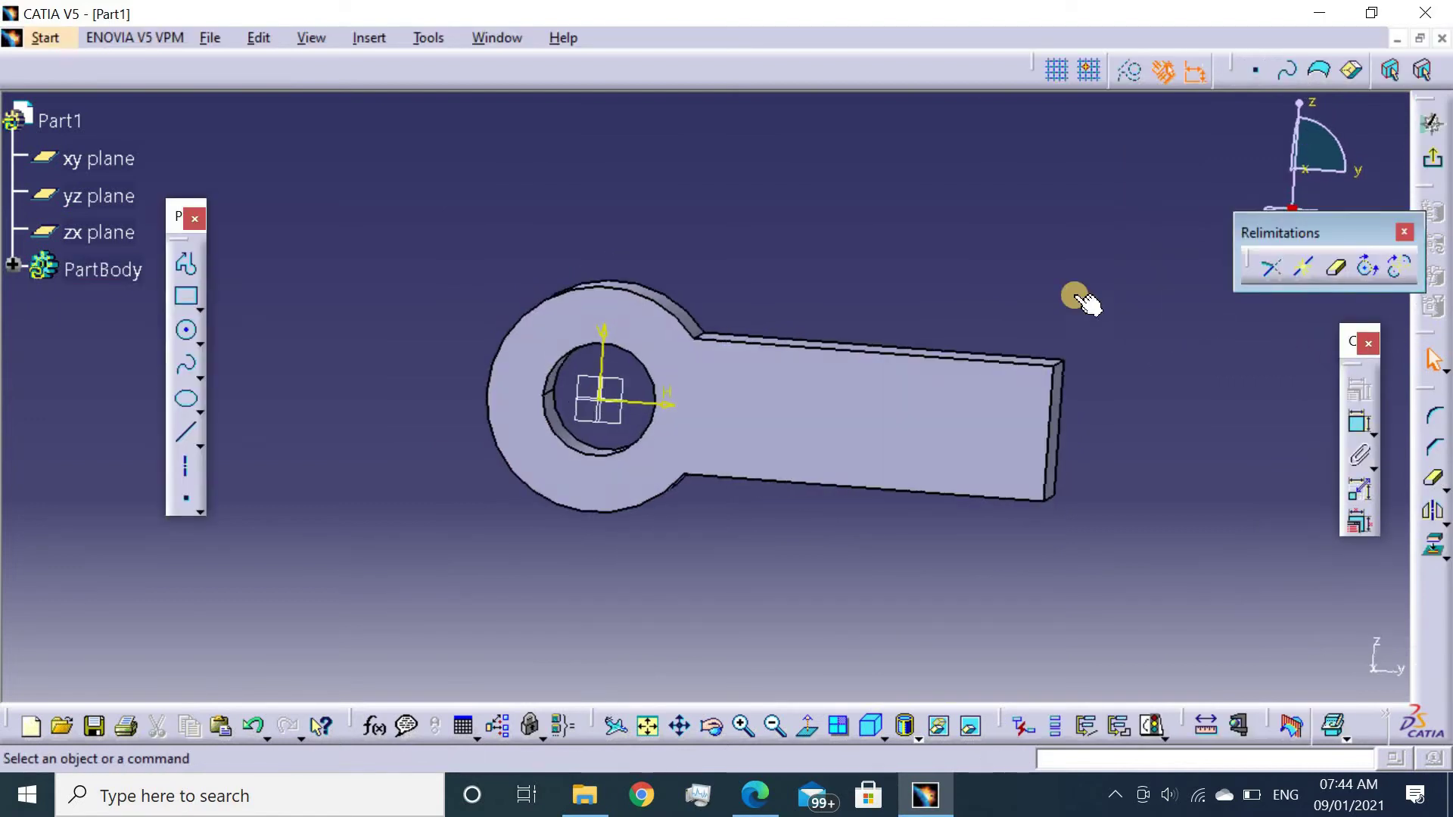
middle_click_drag(969, 281, 893, 305)
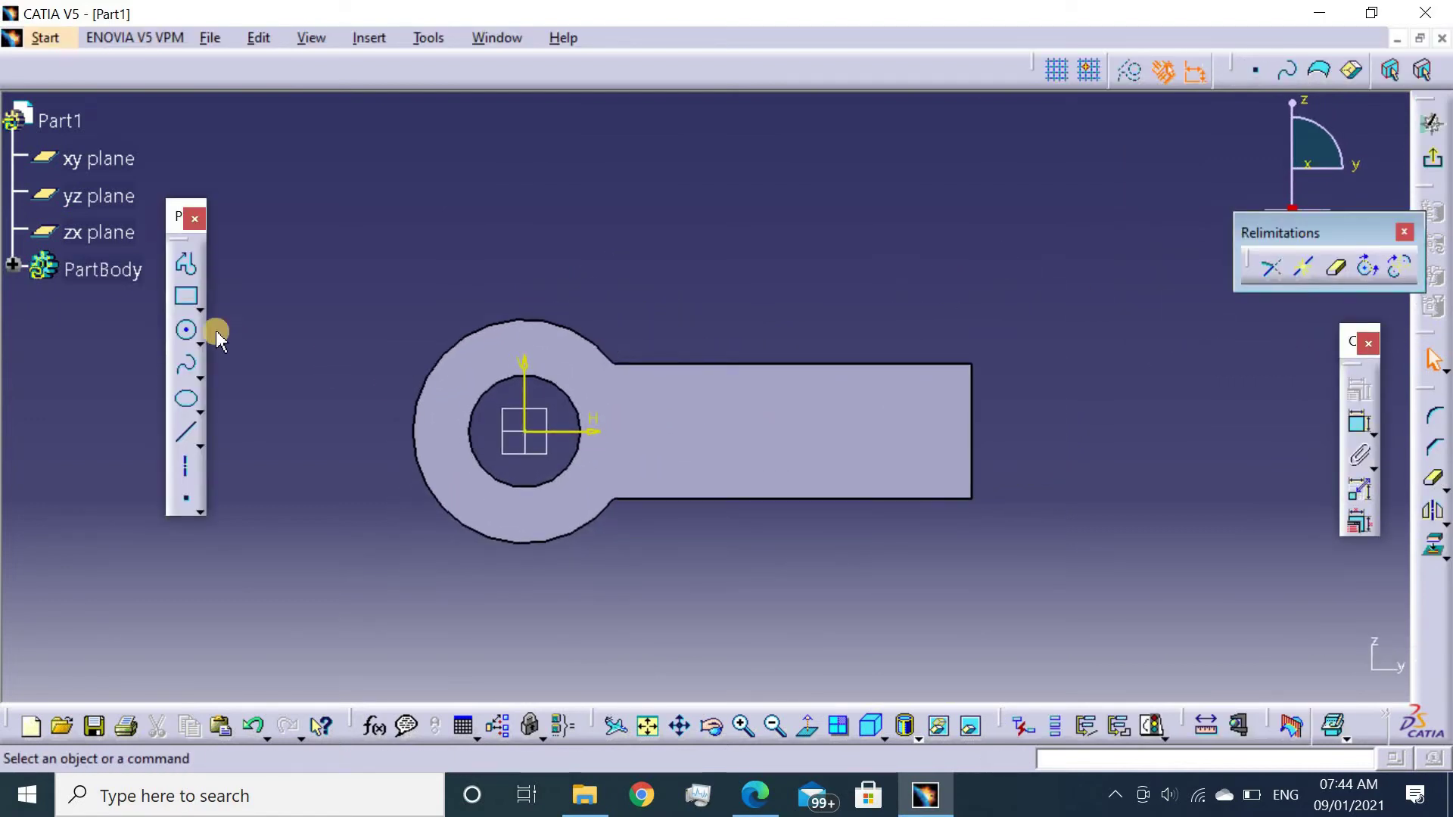
left_click(186, 295)
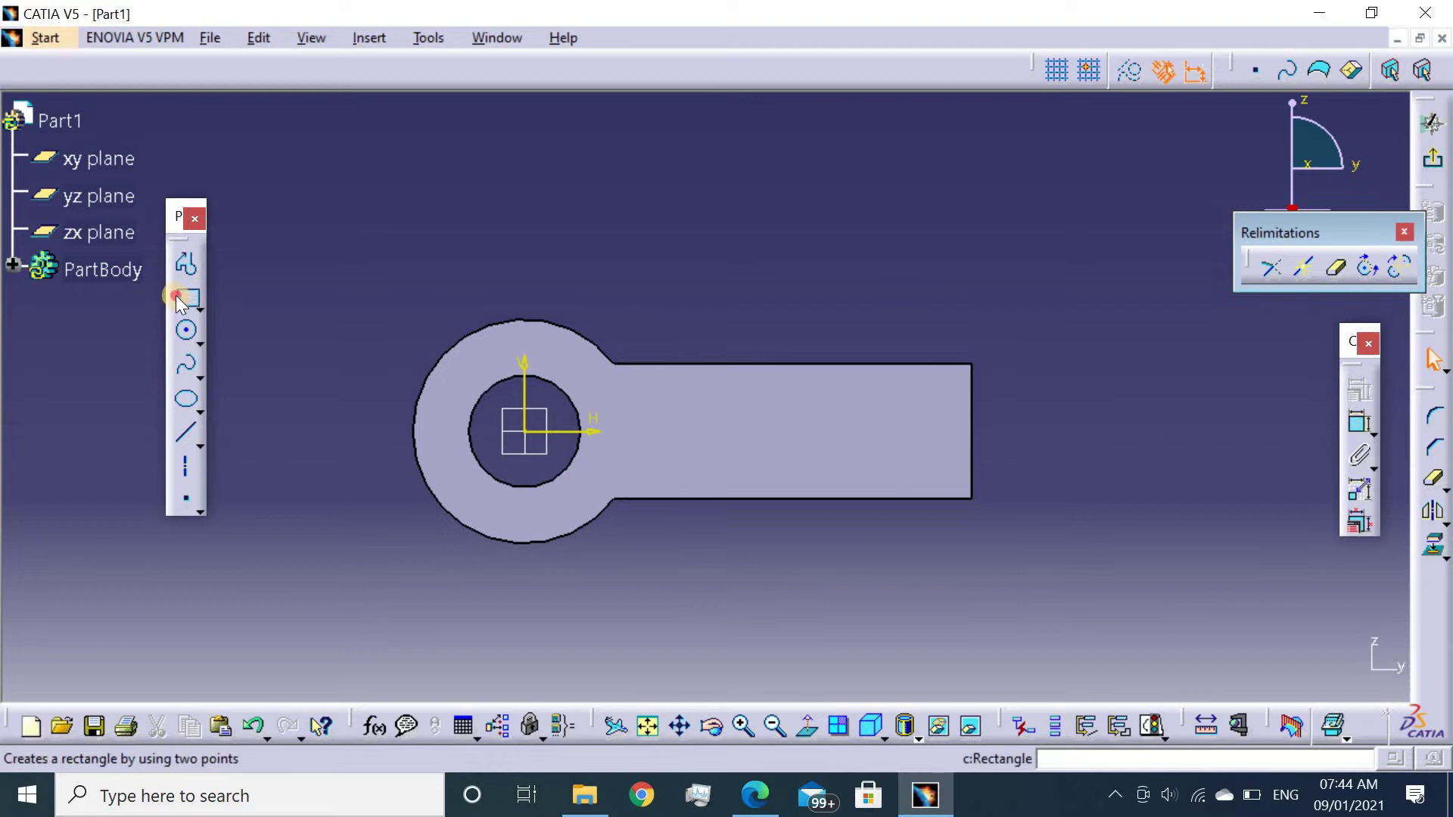
left_click(833, 367)
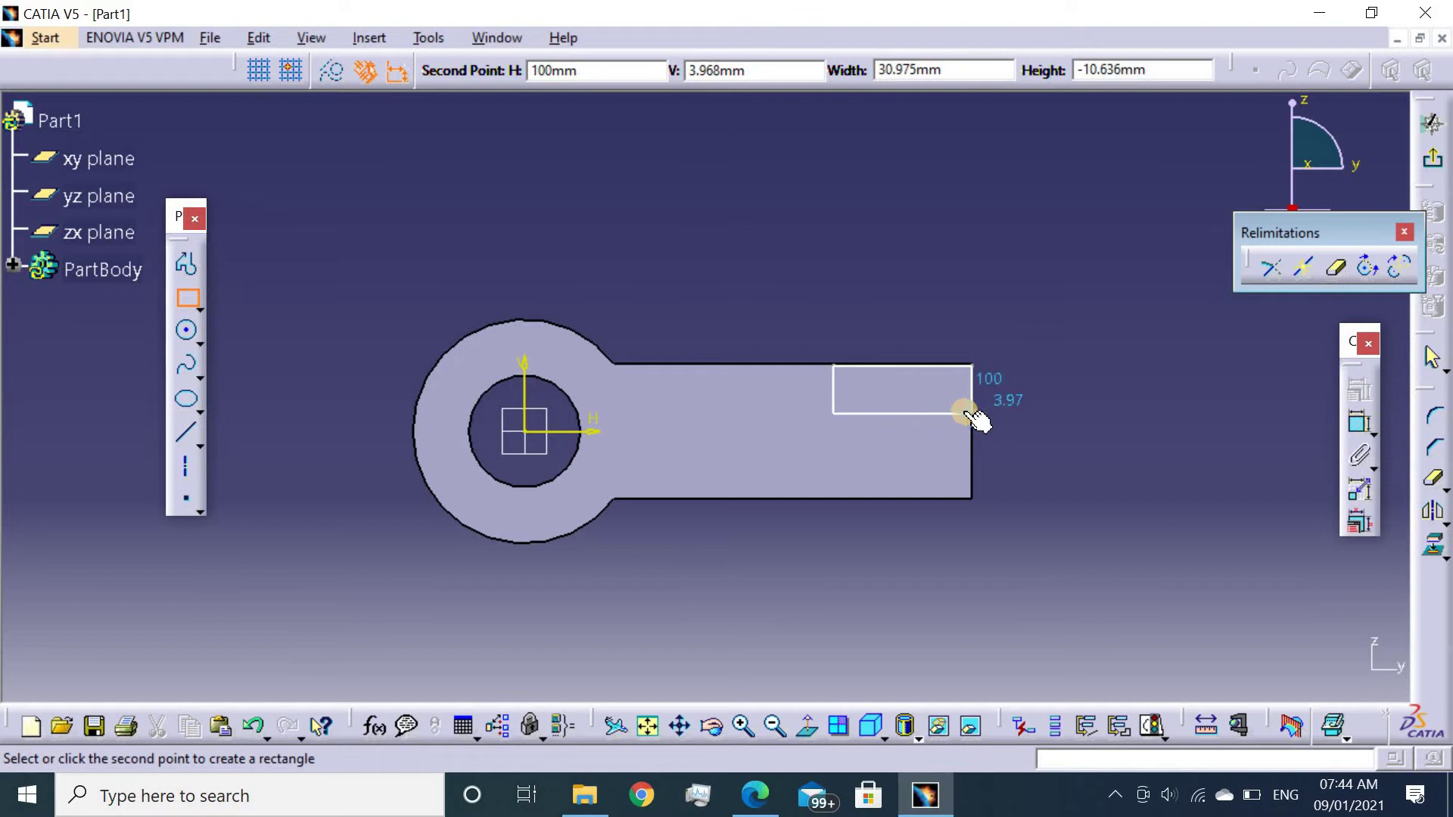
left_click(971, 413)
mouse_move(1175, 318)
middle_mouse_down()
mouse_move(1197, 269)
mouse_move(1308, 415)
middle_mouse_up()
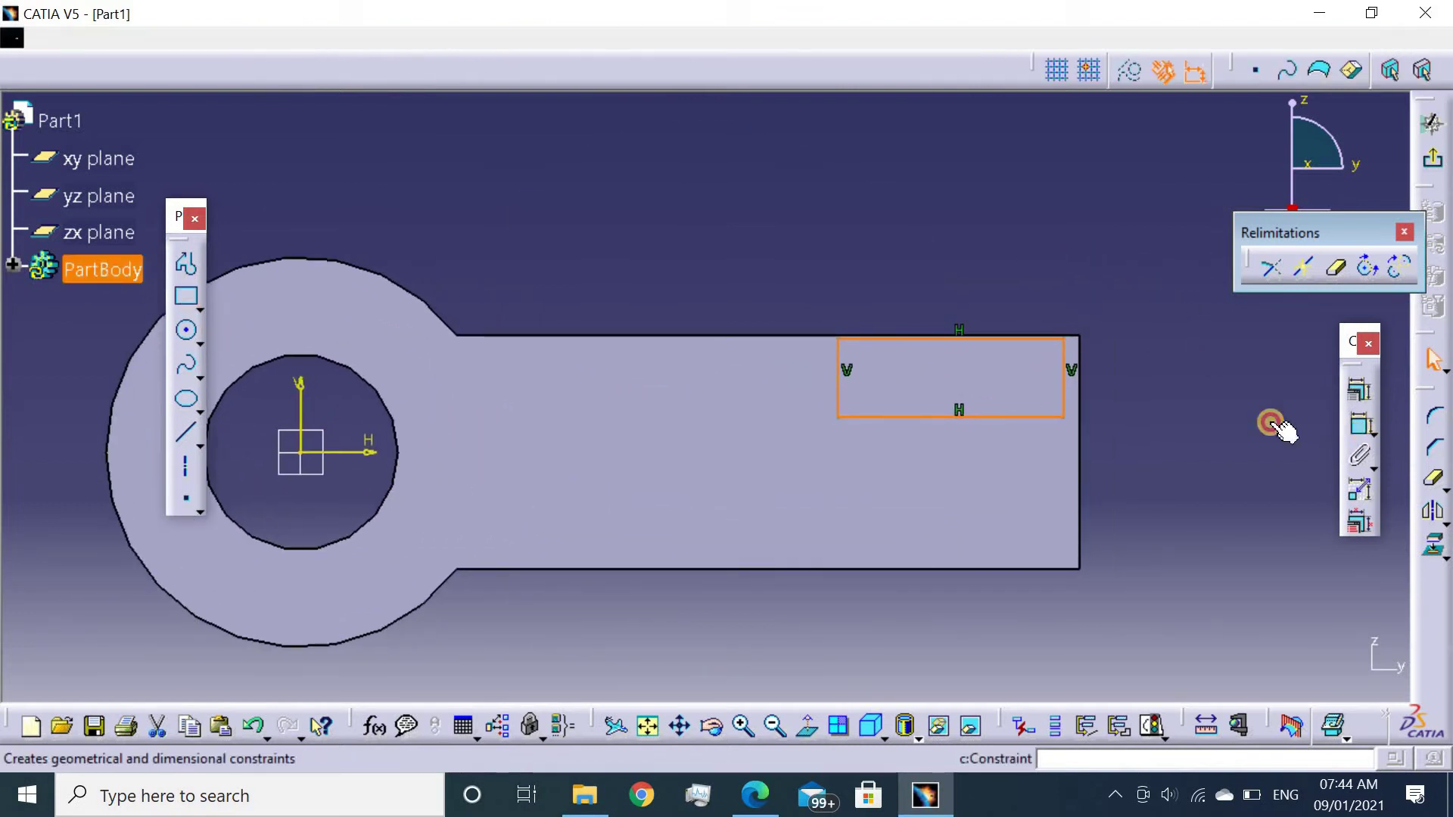
Constrain the rectangle's right edge at a 0 offset from the arm's end.
left_click(1065, 399)
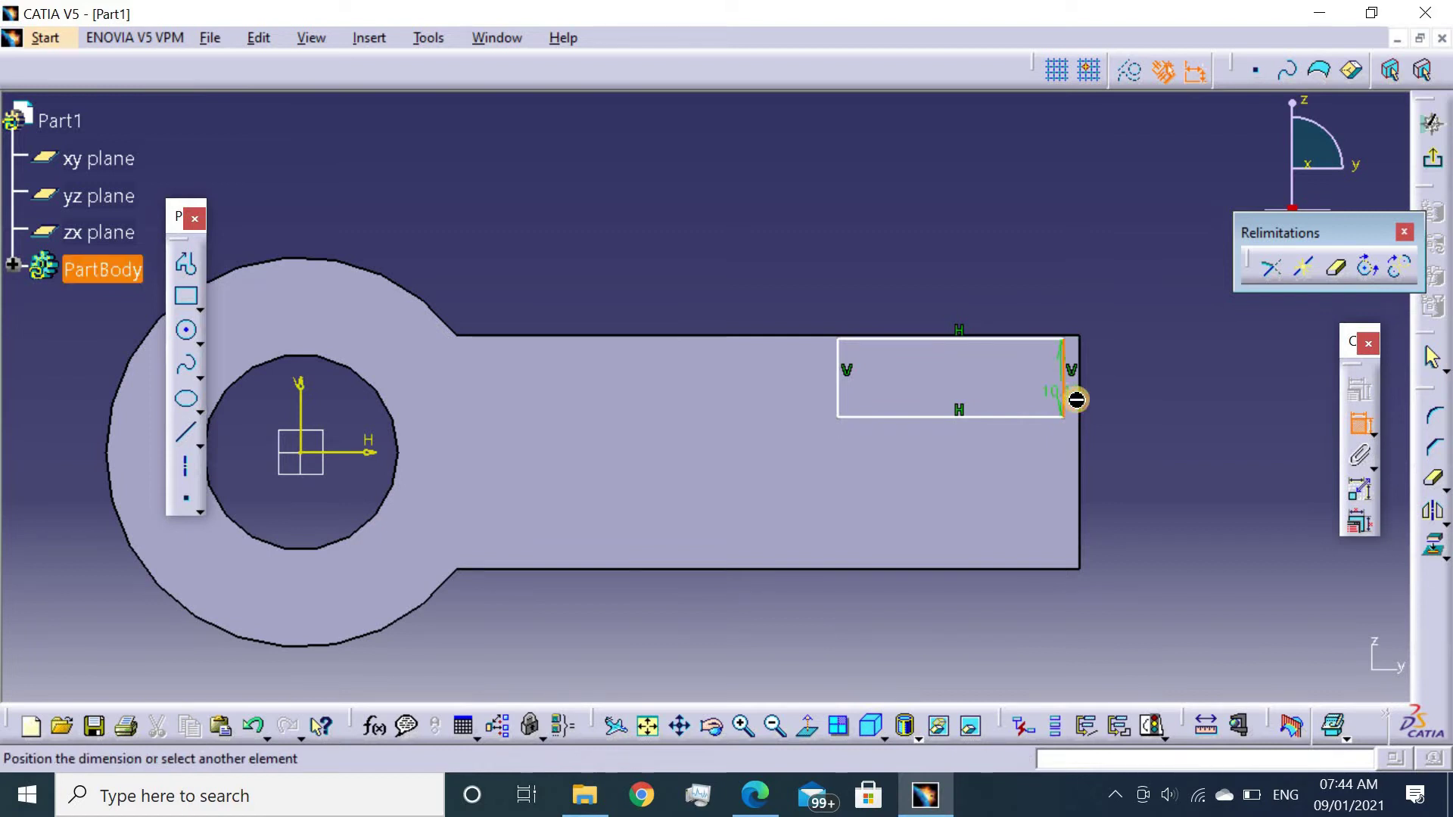
left_click(1082, 473)
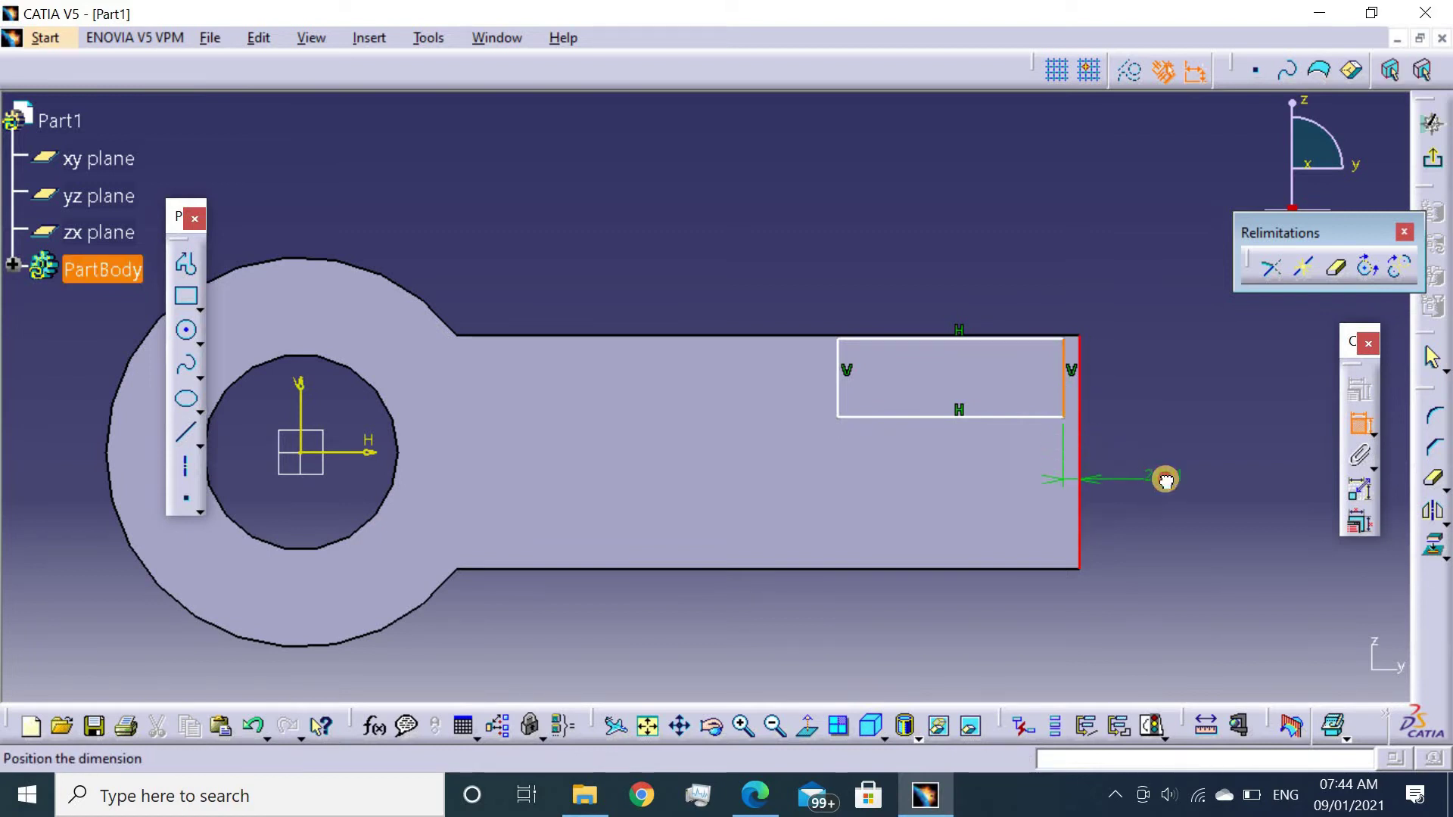
left_click(1162, 480)
double_click(1165, 479)
type("0mm")
key("Return")
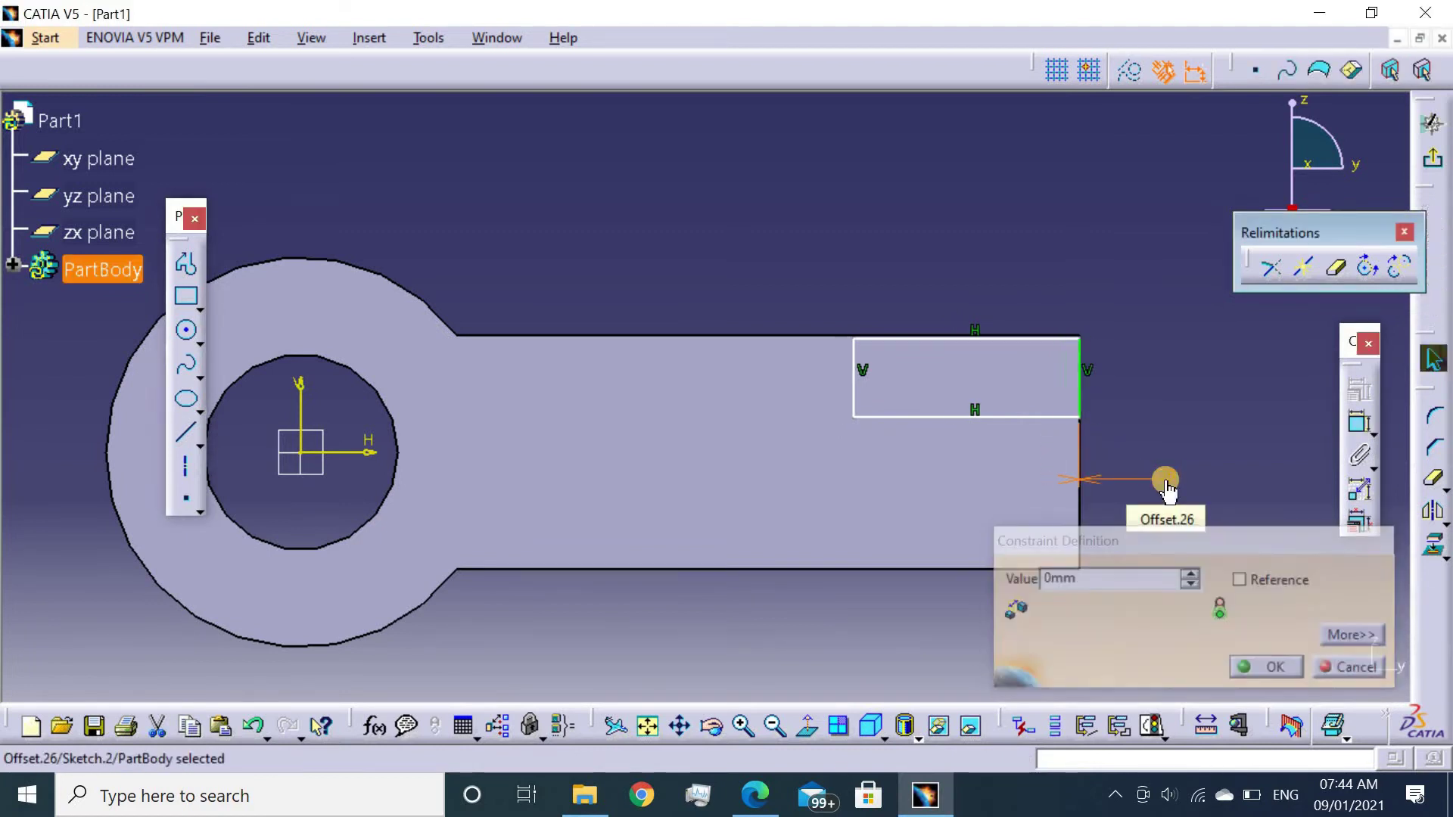
Constrain the rectangle's top at a 0 offset from the arm's top edge.
left_click(1359, 428)
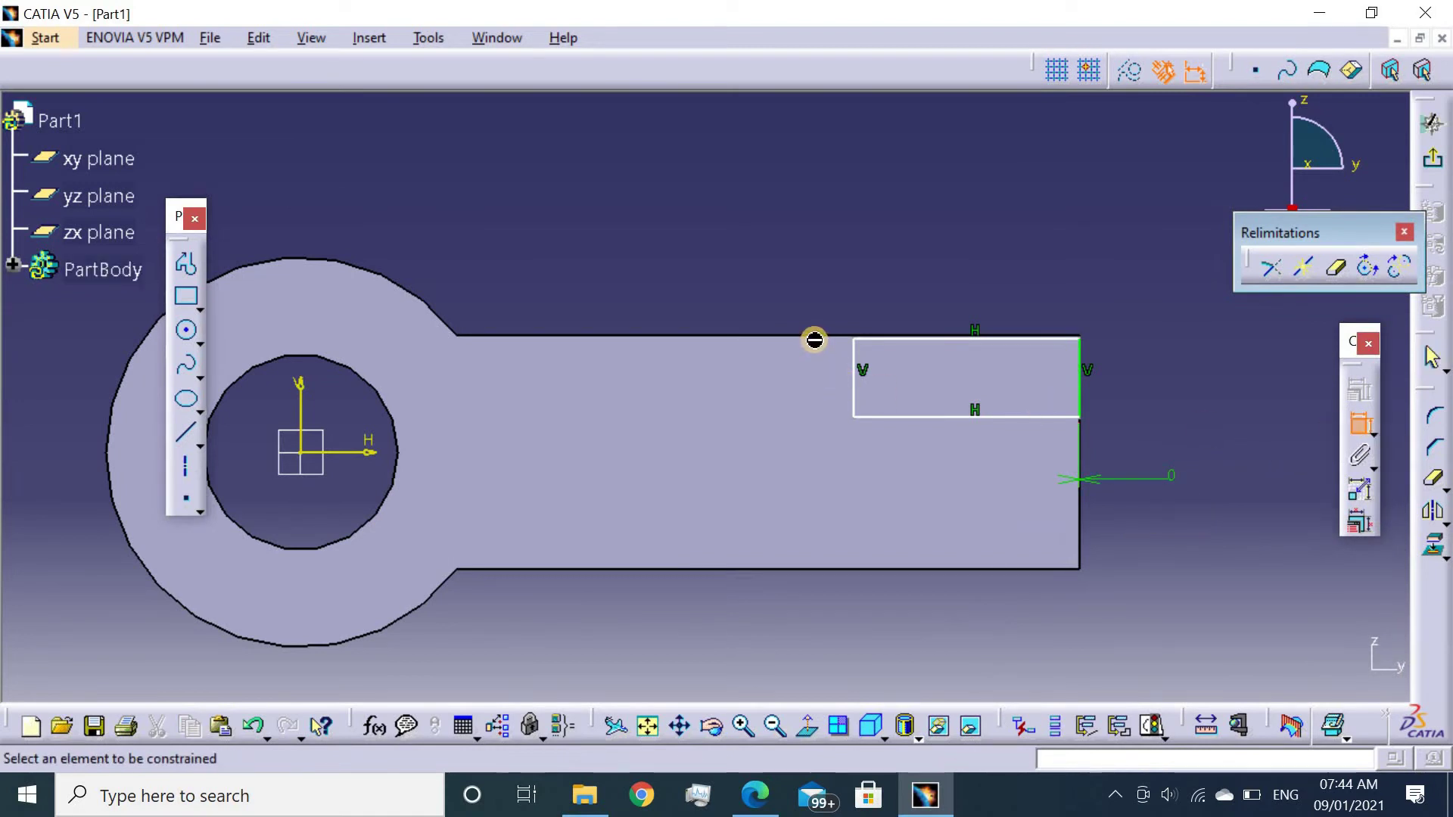
left_click(851, 337)
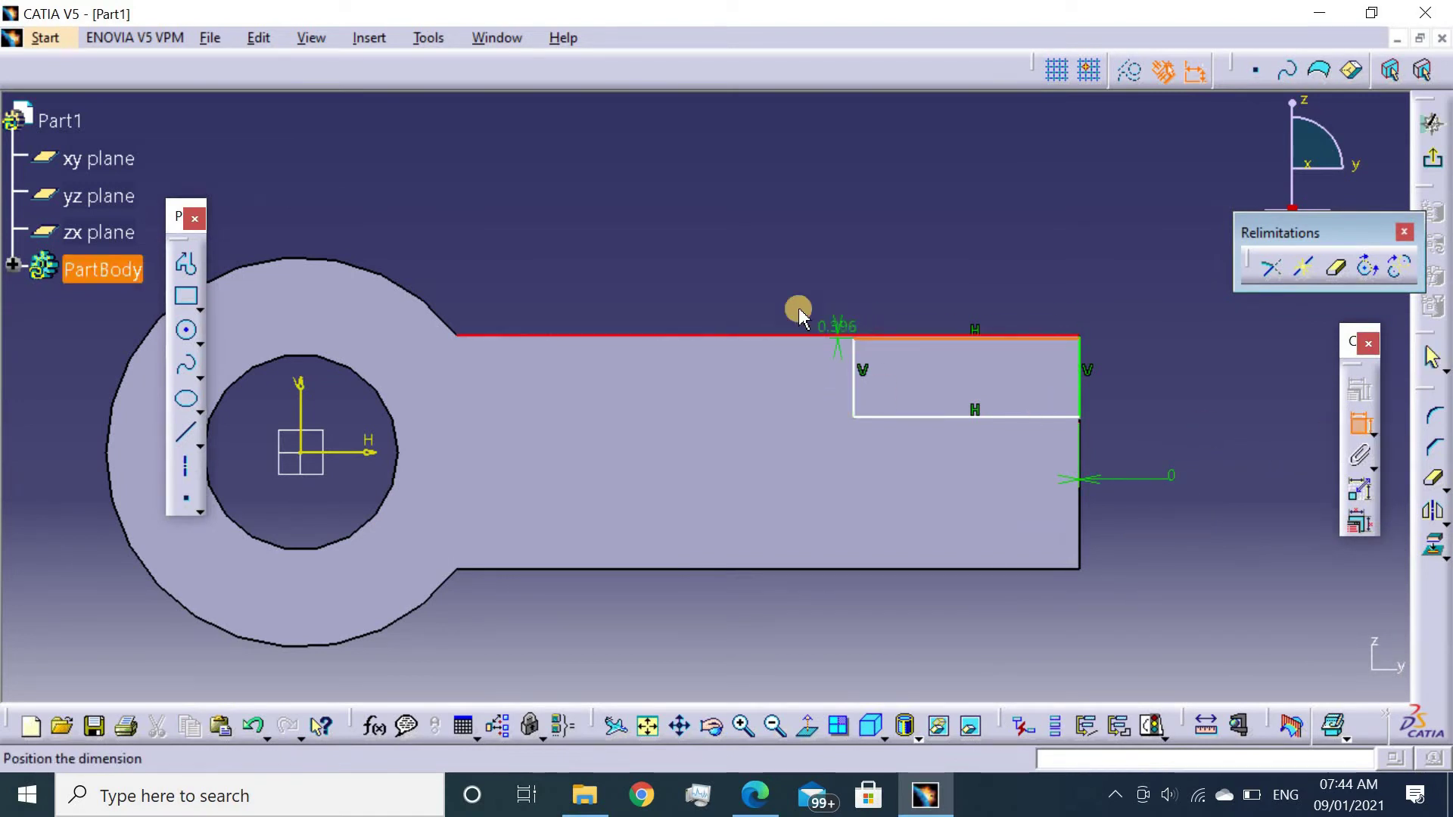
left_click(745, 239)
double_click(742, 242)
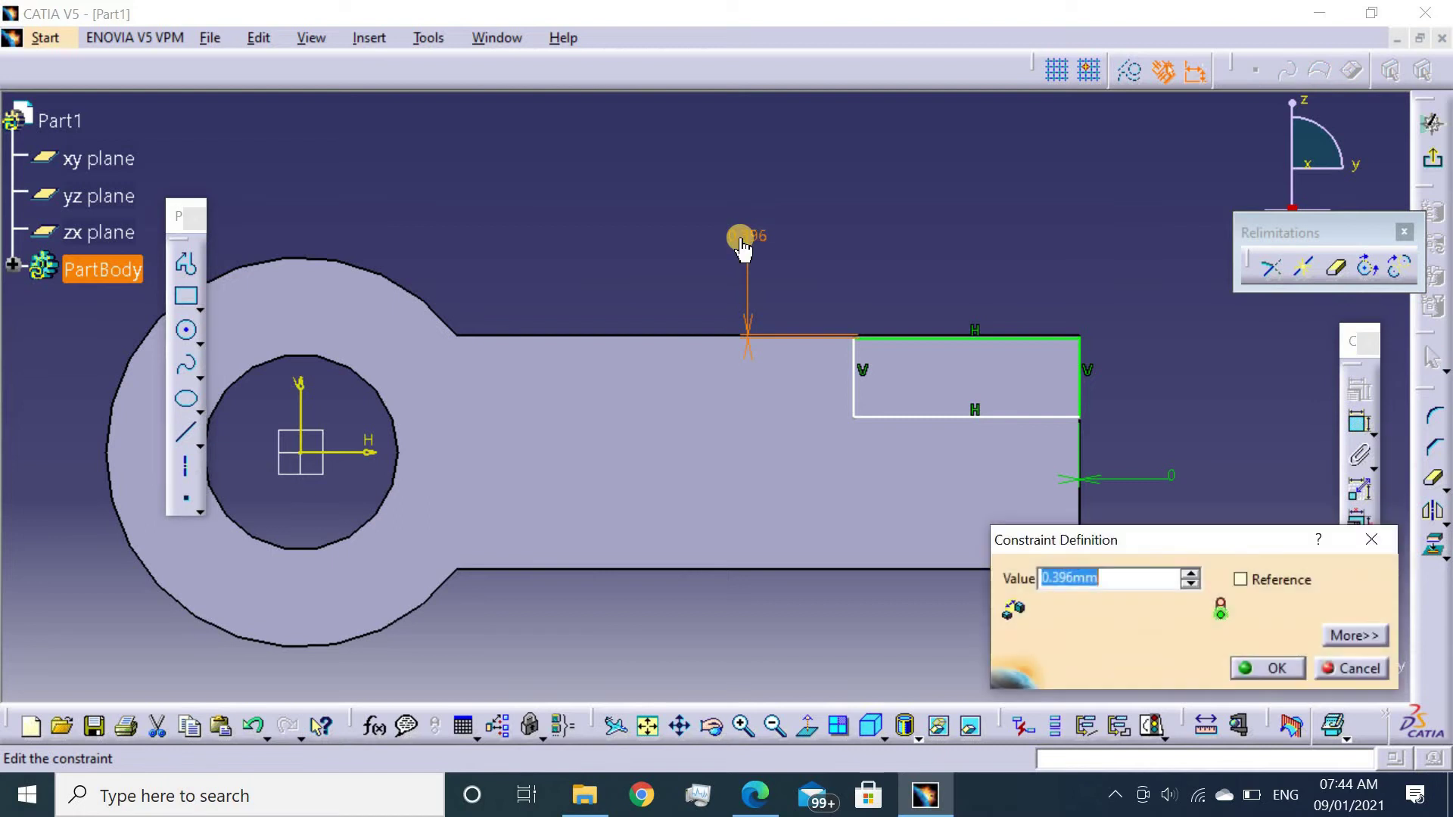
type("1")
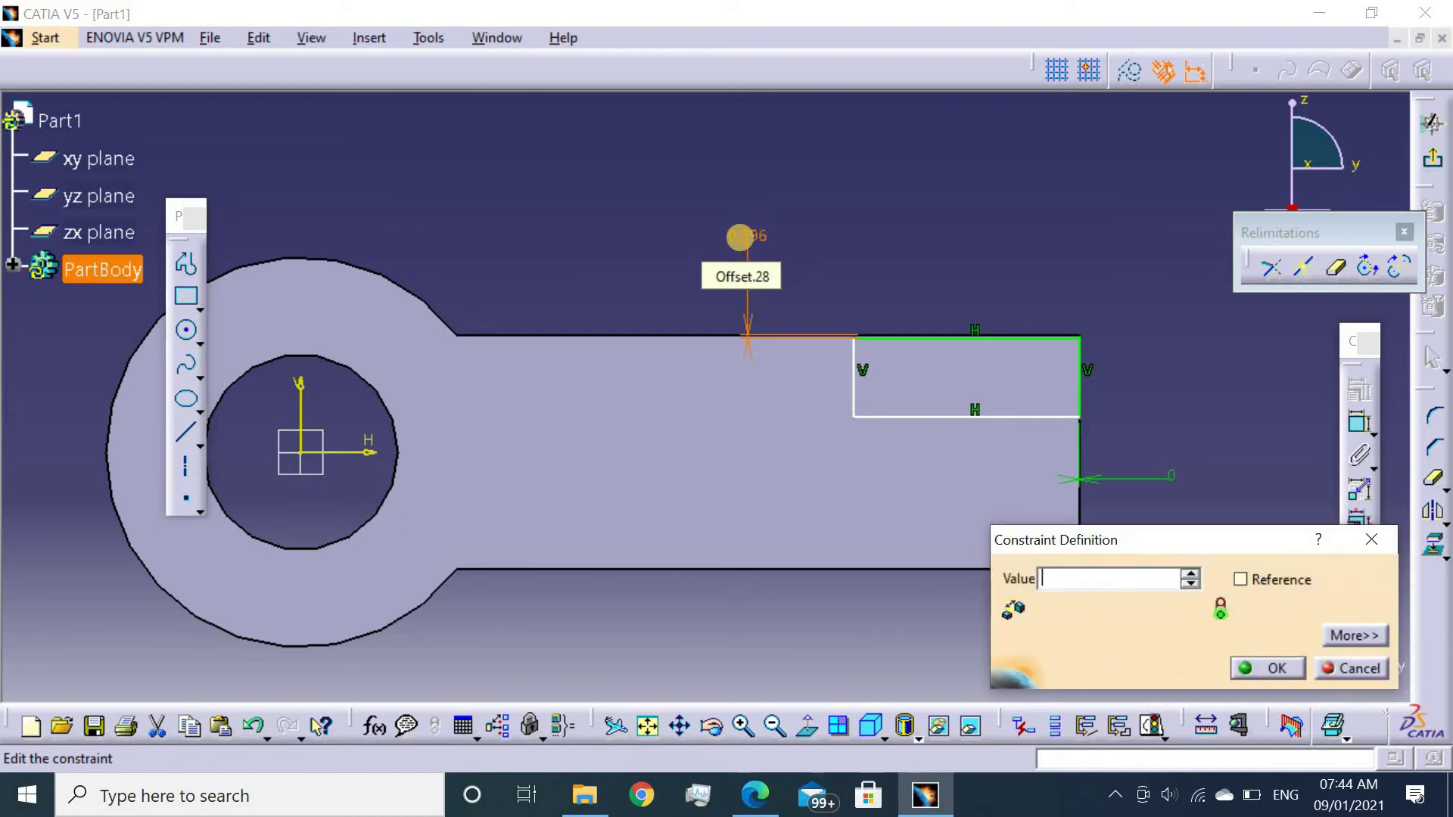
type("0mm")
key("Return")
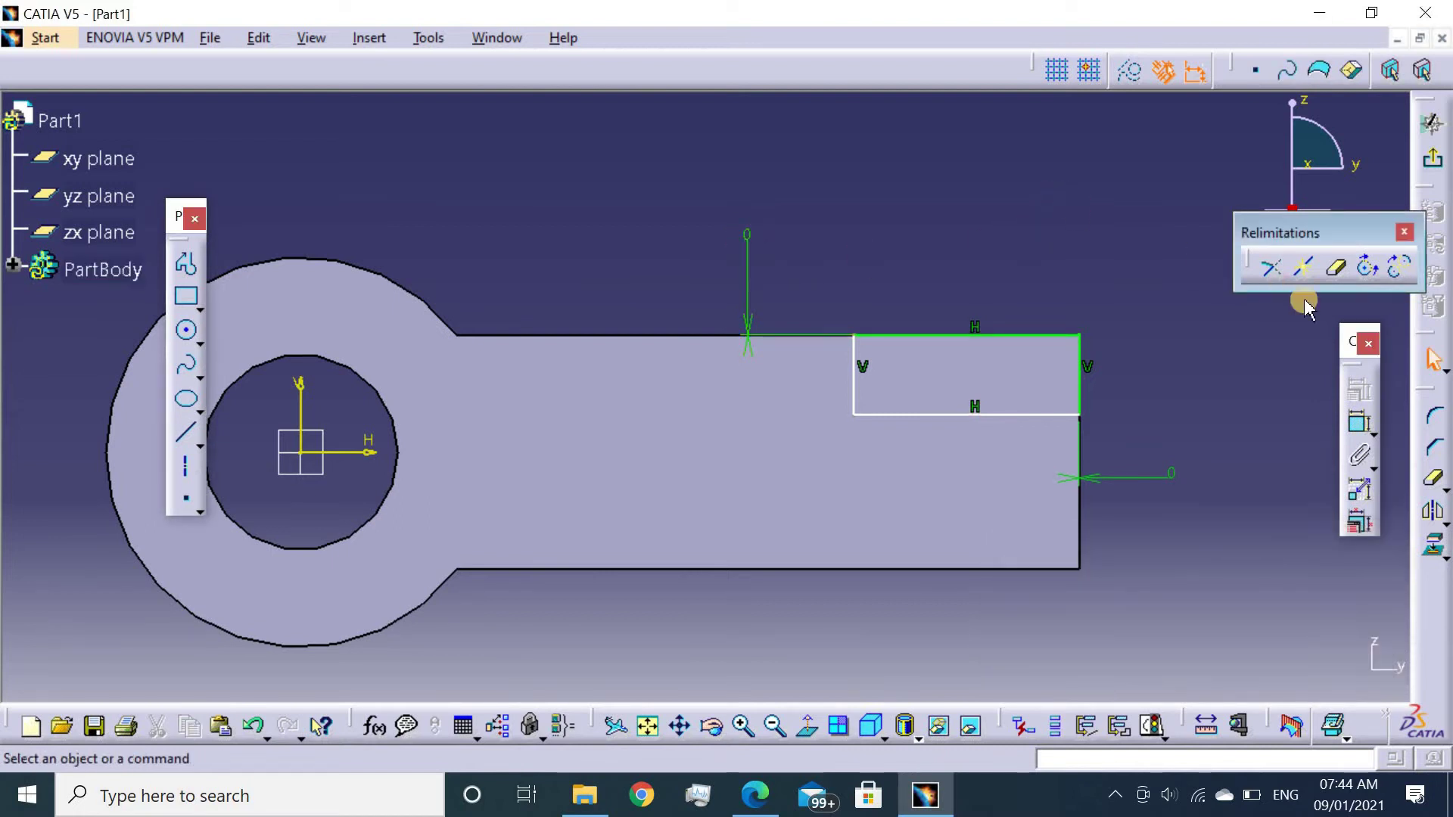
Dimension the rectangle's width to 37.5.
left_click(1359, 425)
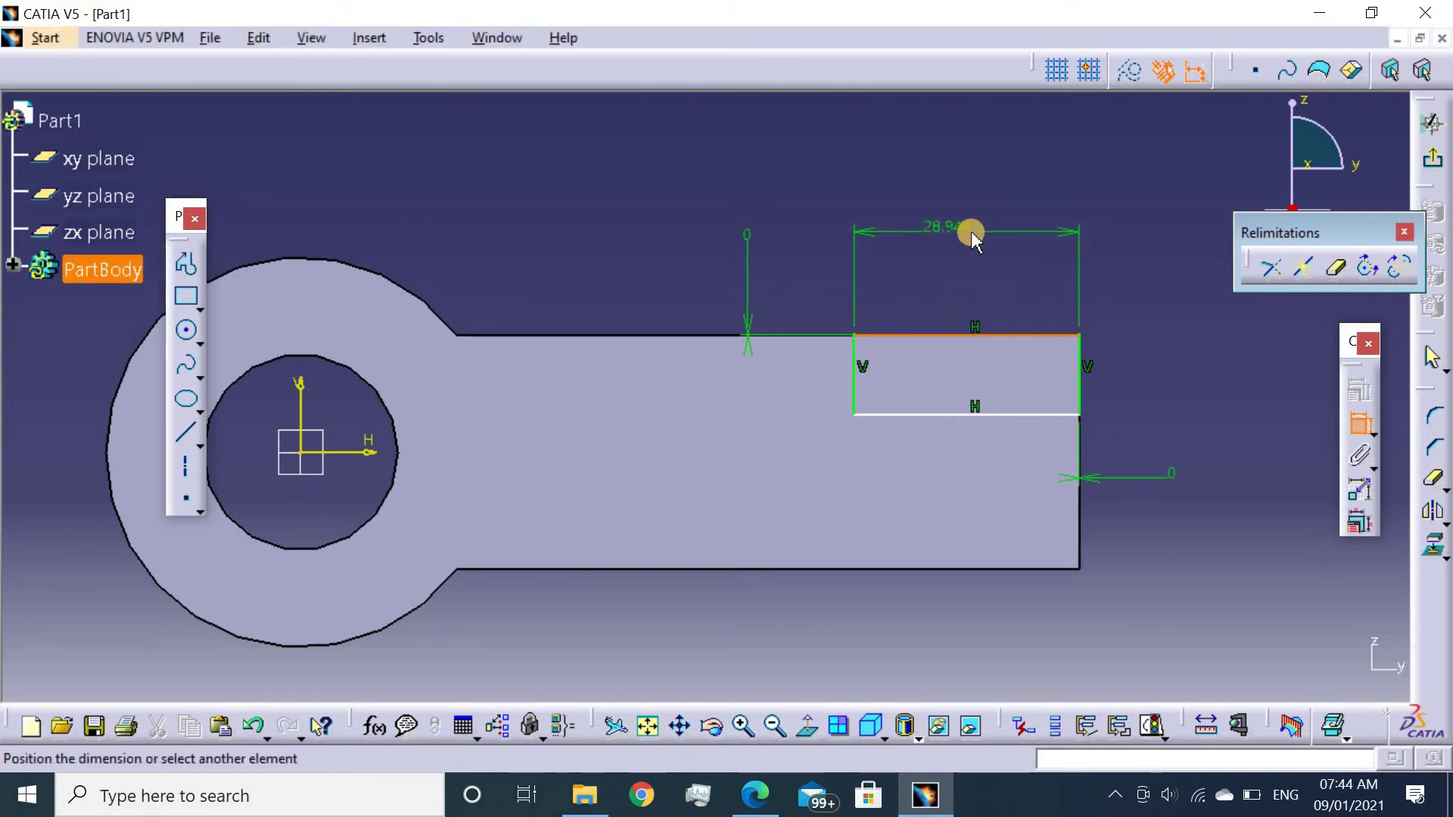
left_click(967, 234)
double_click(969, 236)
type("37.")
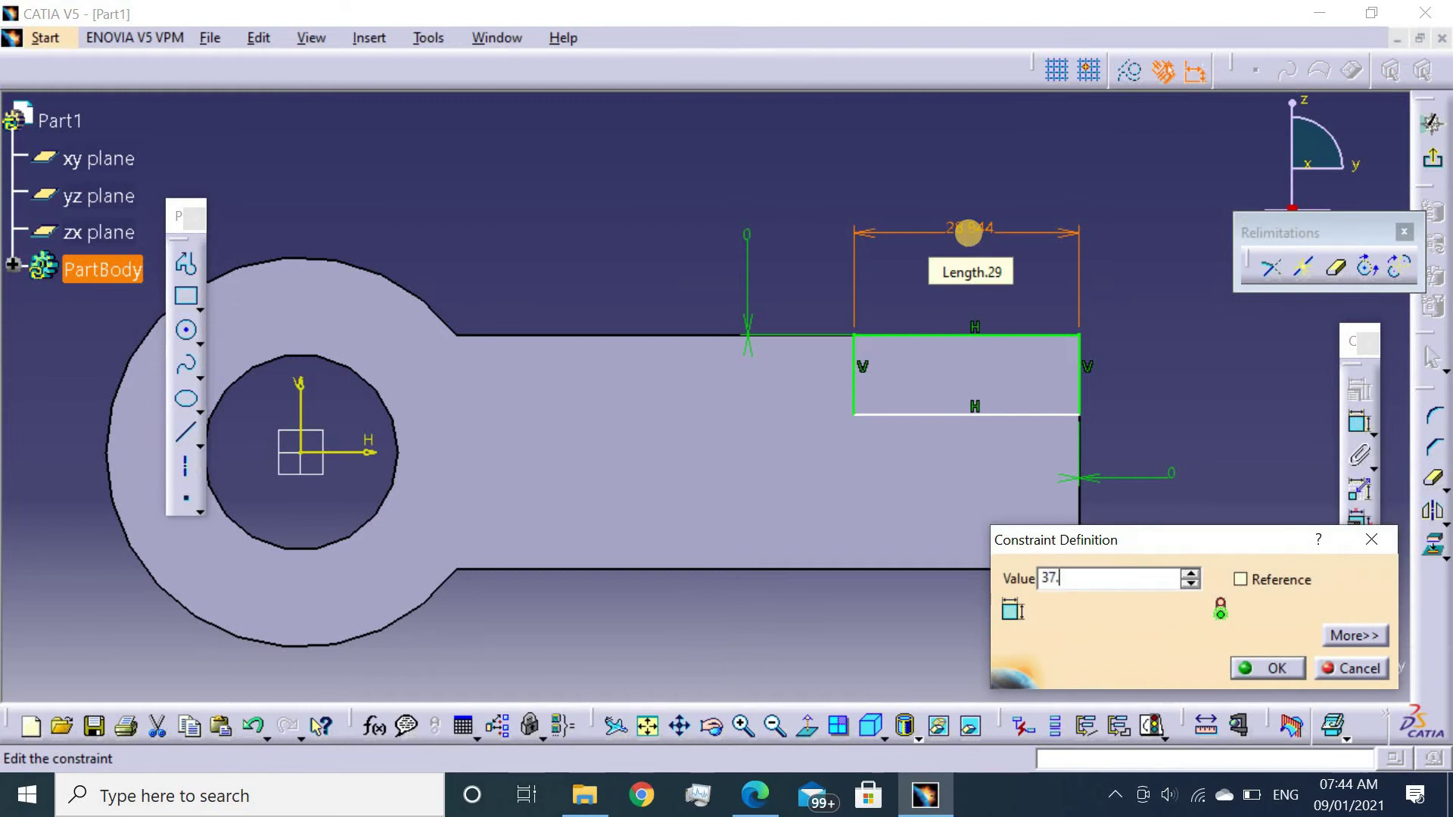
type("5mm")
key("Return")
left_click(1144, 219)
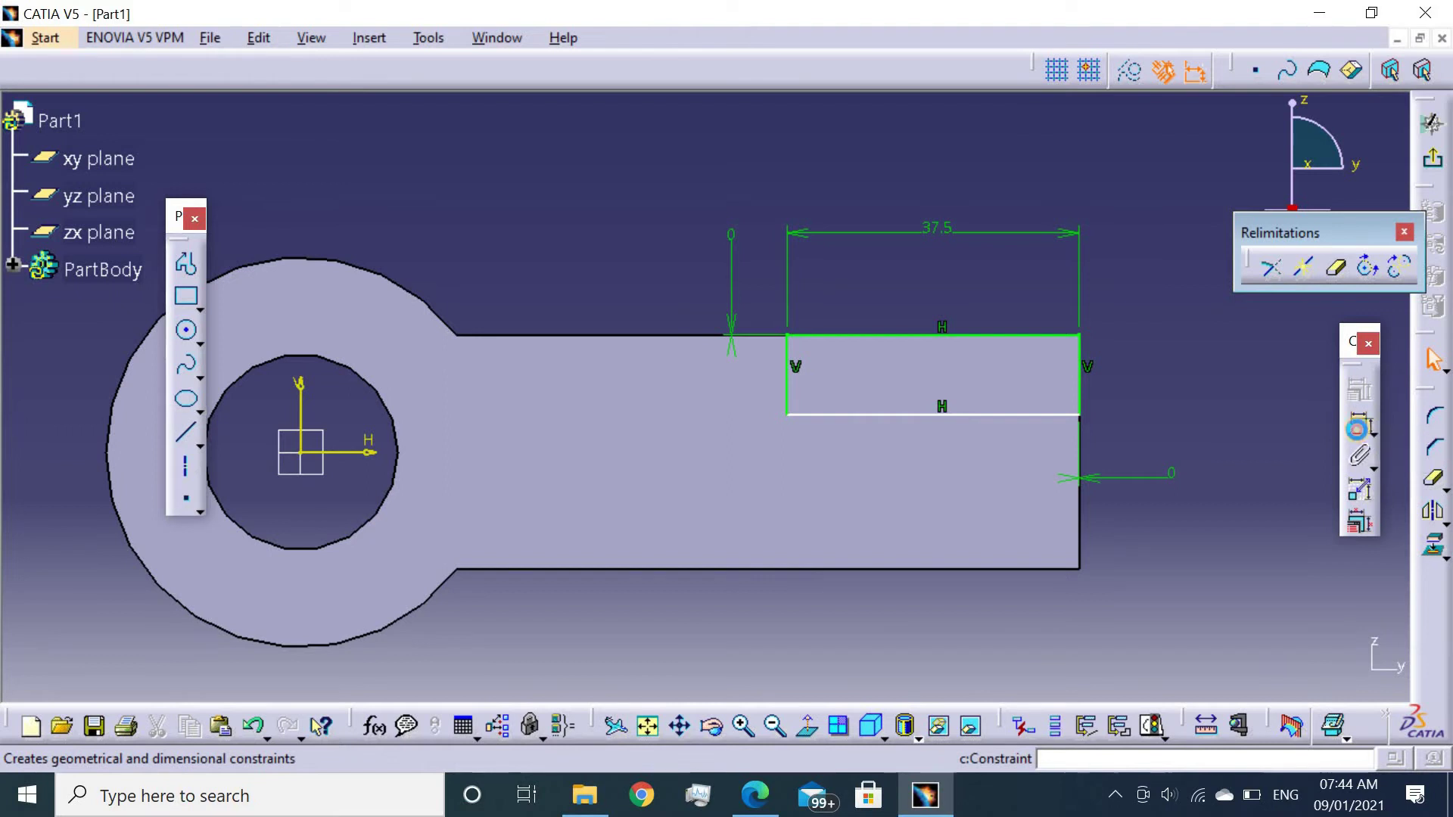
Dimension the rectangle's height to 7.5.
left_click(1354, 421)
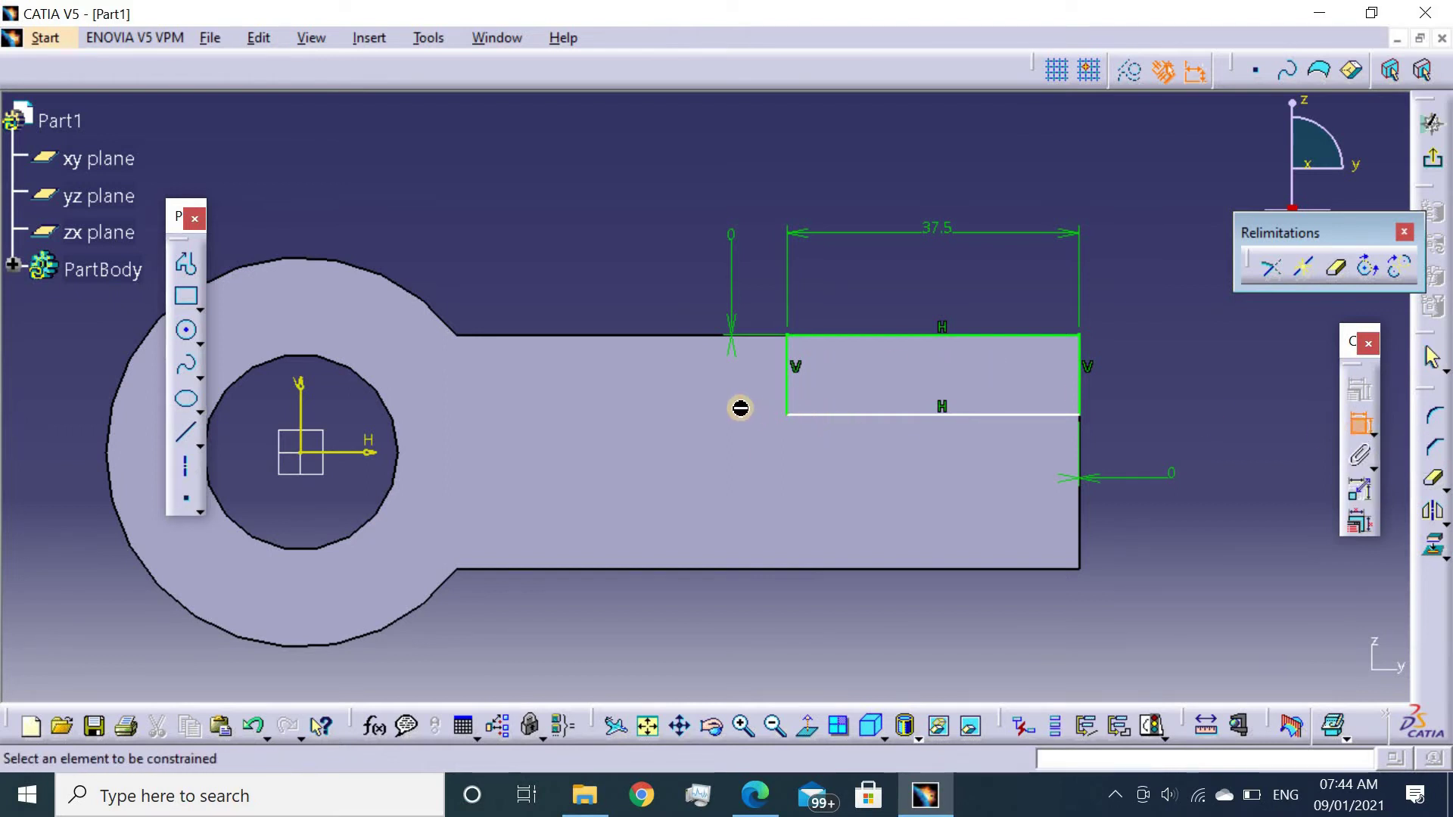
left_click(1080, 390)
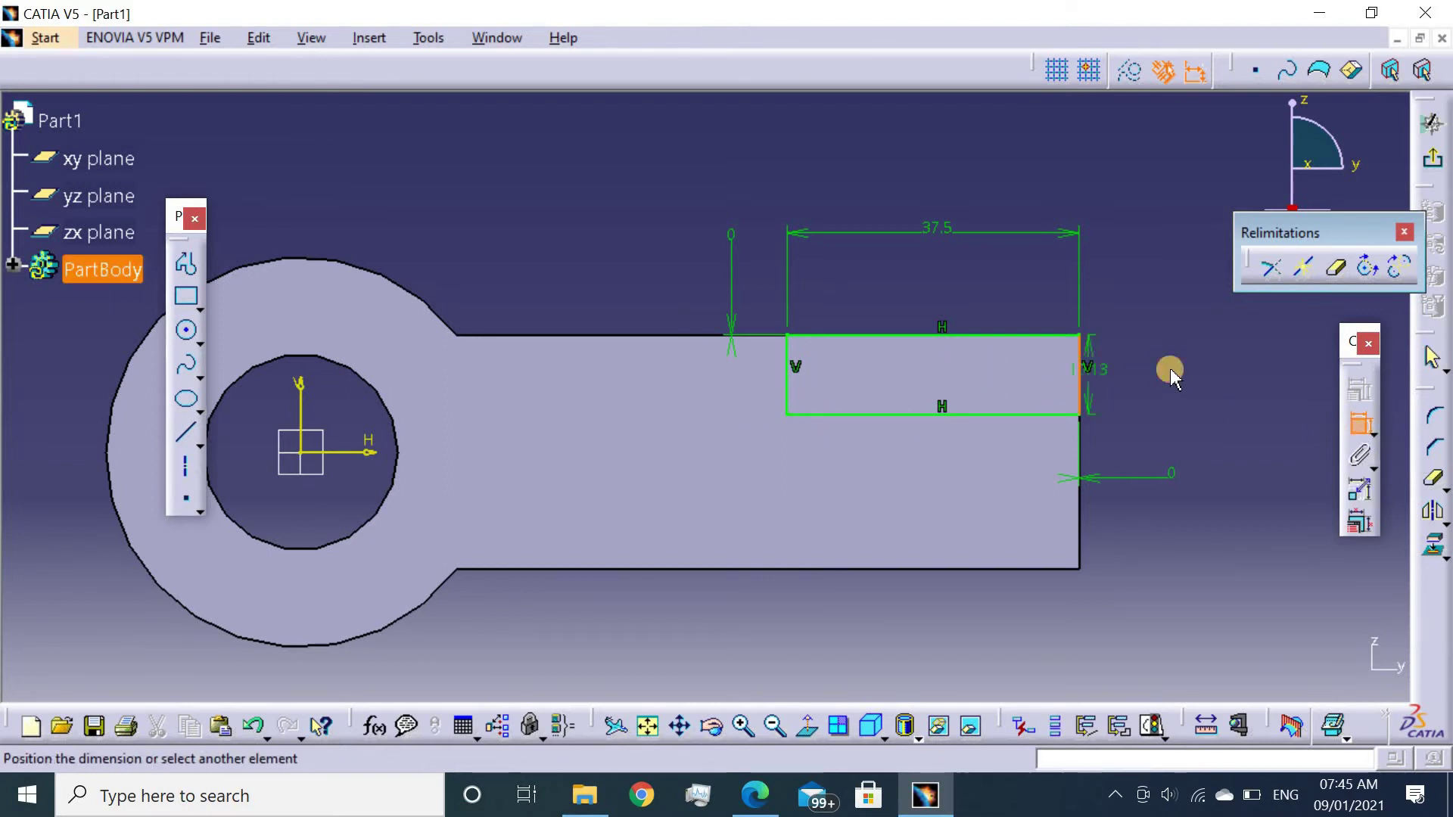
left_click(1189, 273)
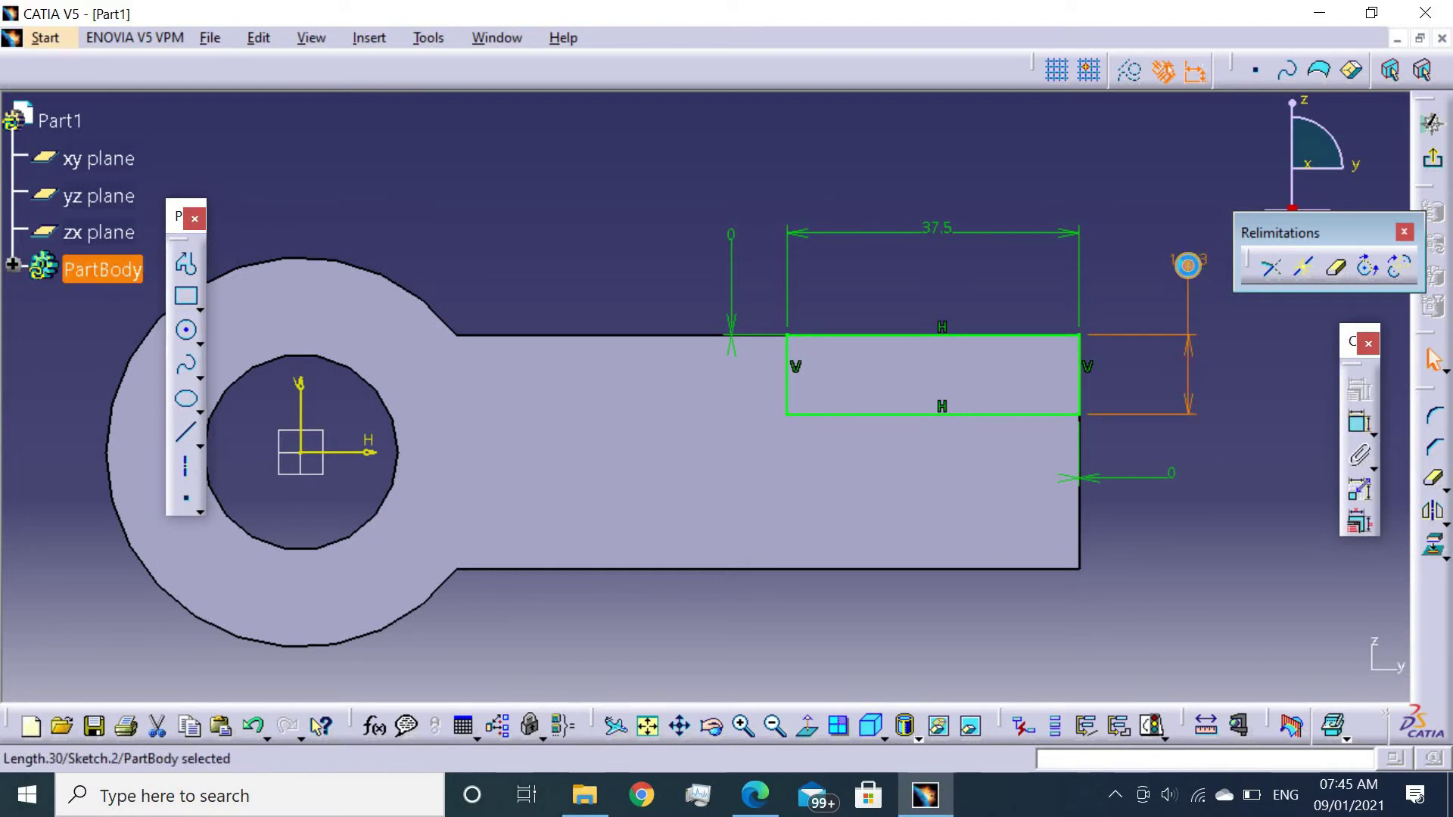
double_click(1188, 266)
type("7.5")
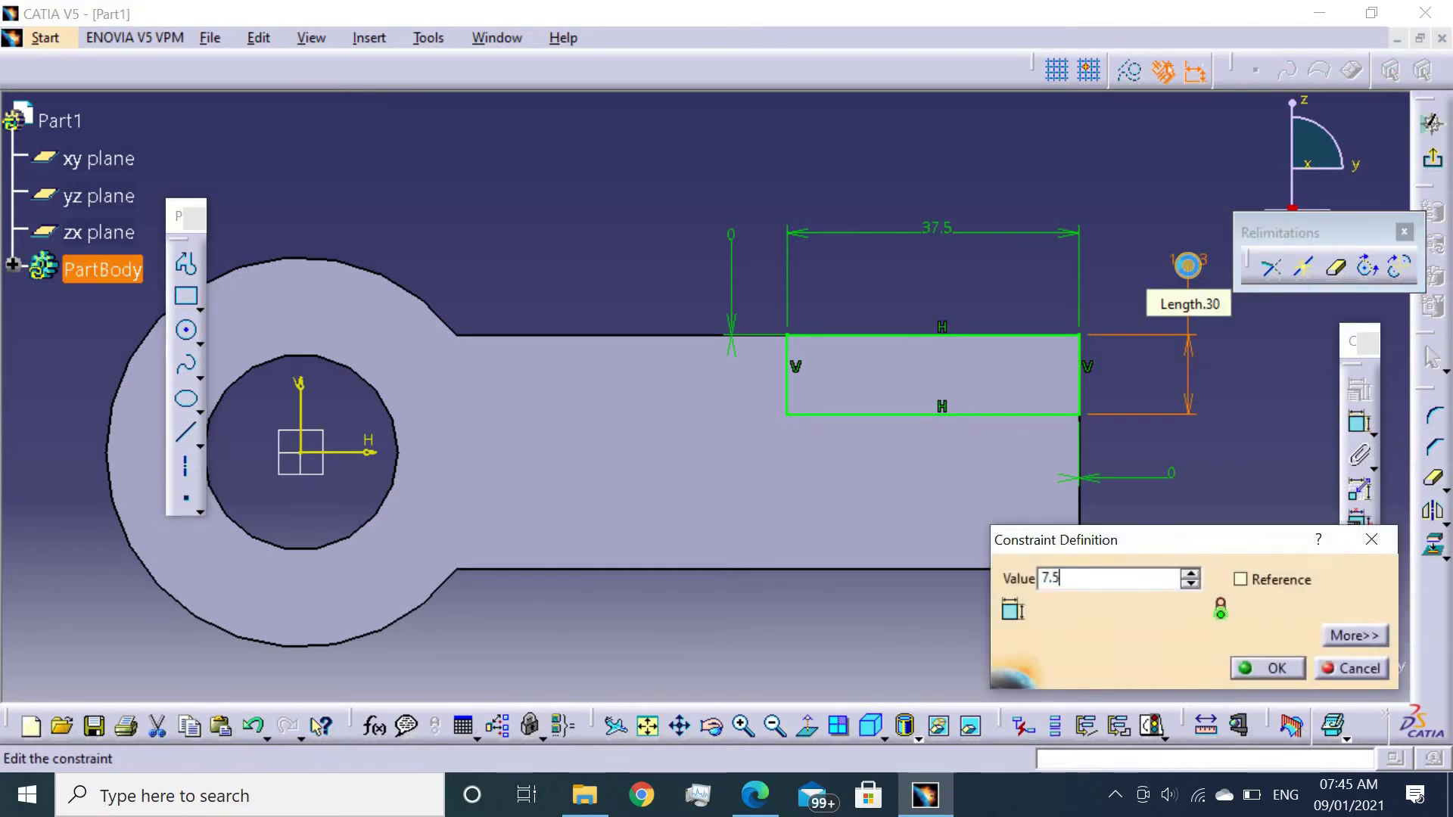
key("Return")
left_click(1260, 360)
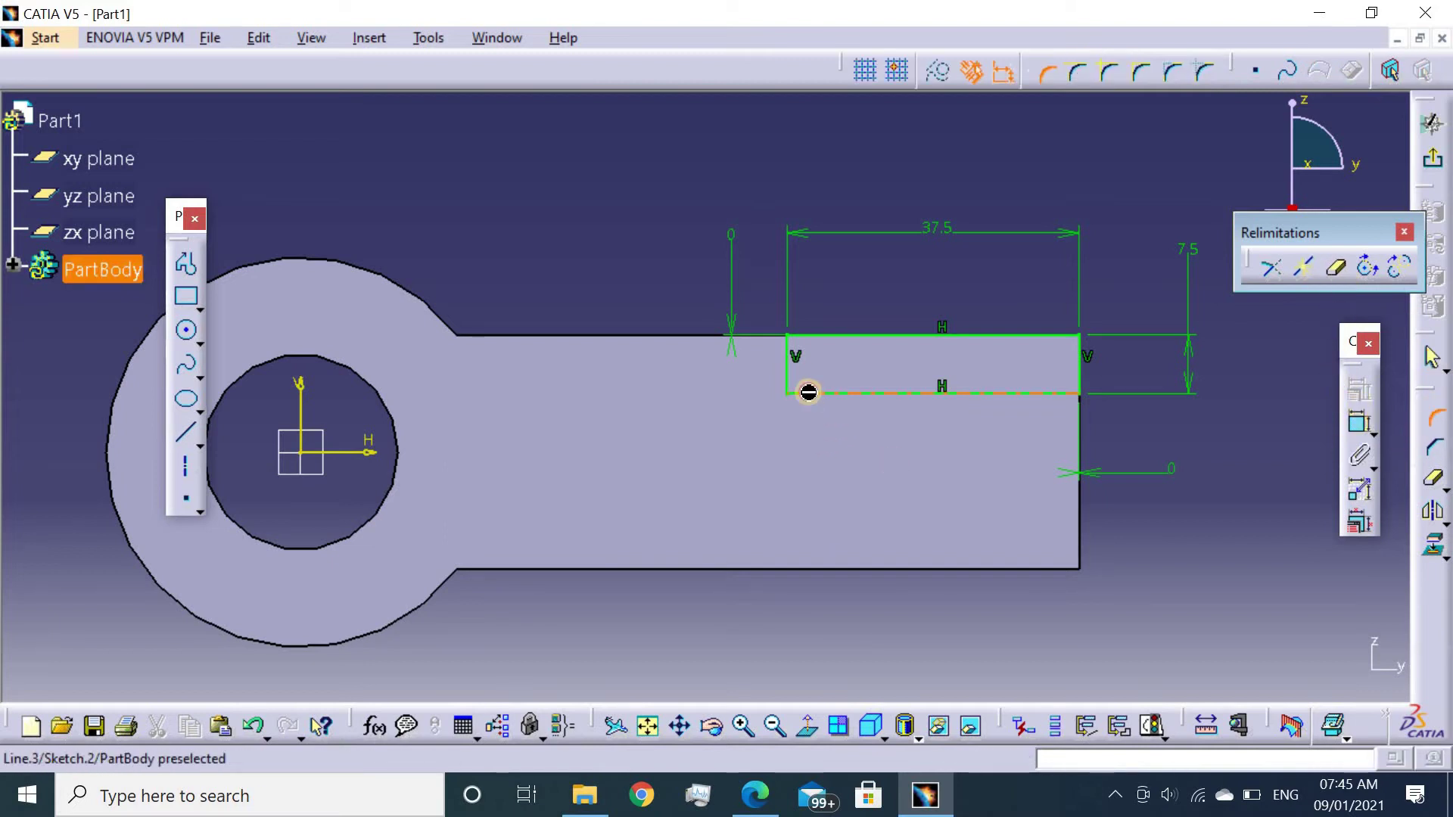
Round the rectangle's lower-left corner with a 7.5 radius arc.
left_click(791, 371)
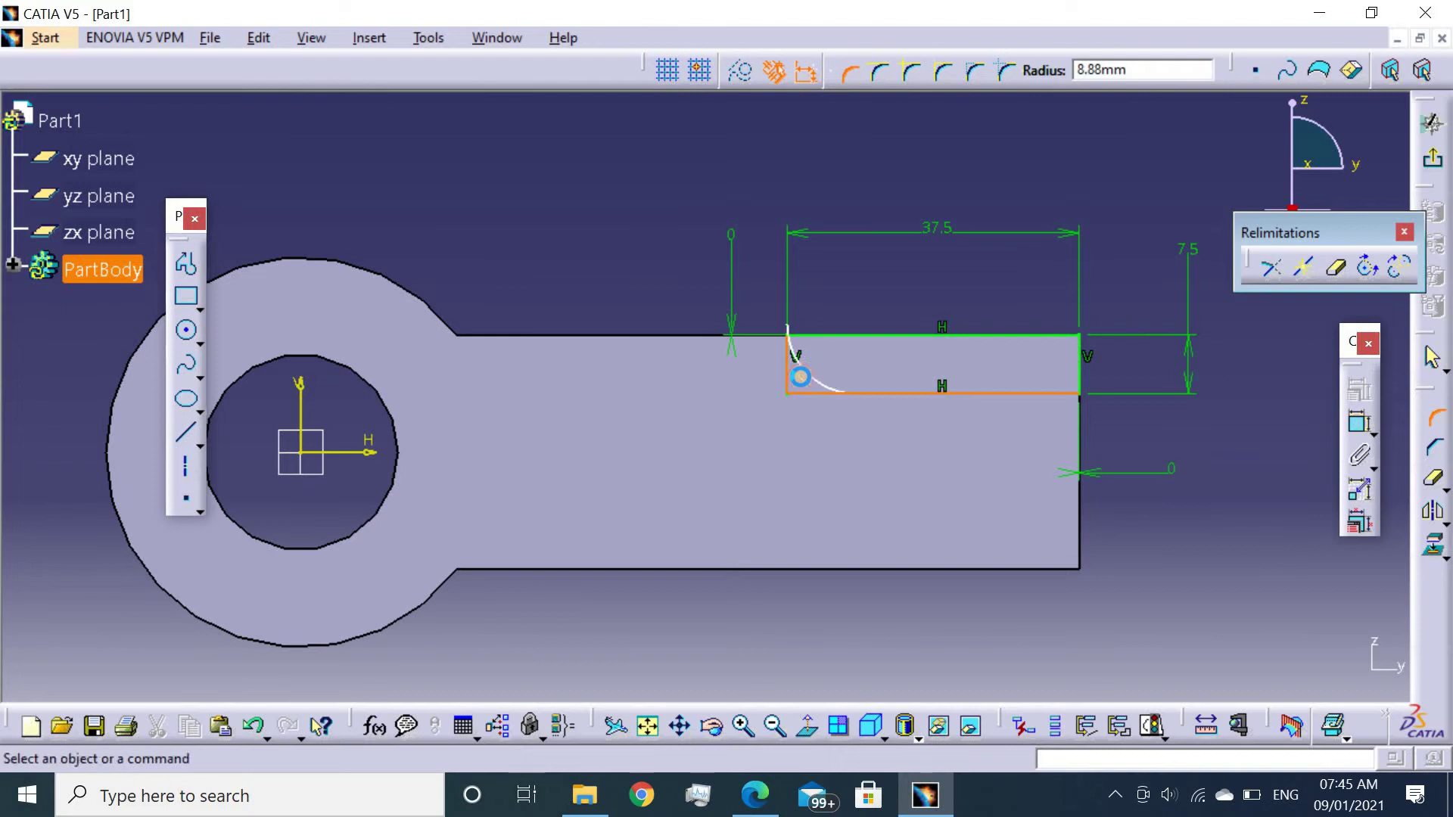
left_click(802, 375)
double_click(836, 356)
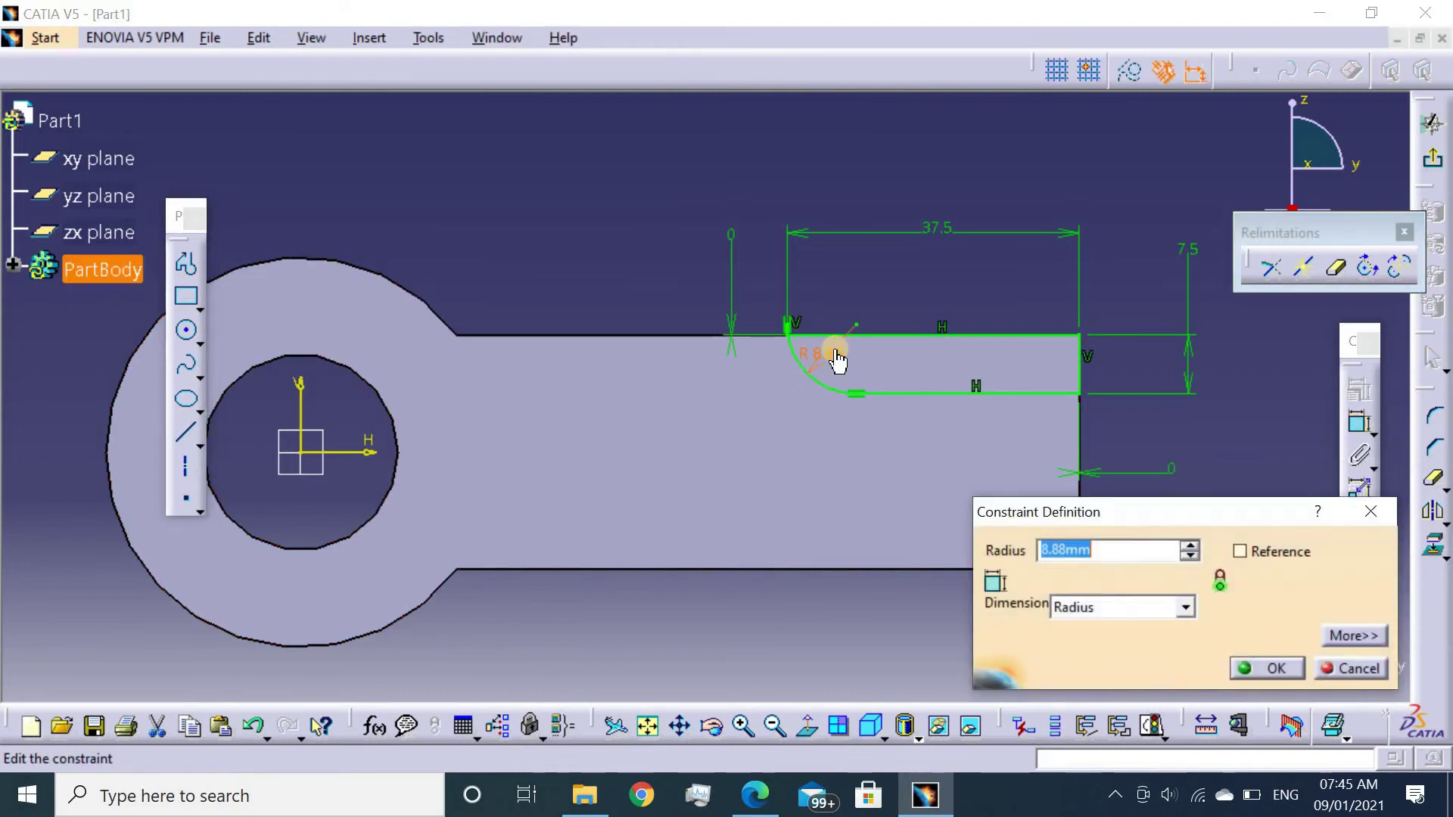
key("Return")
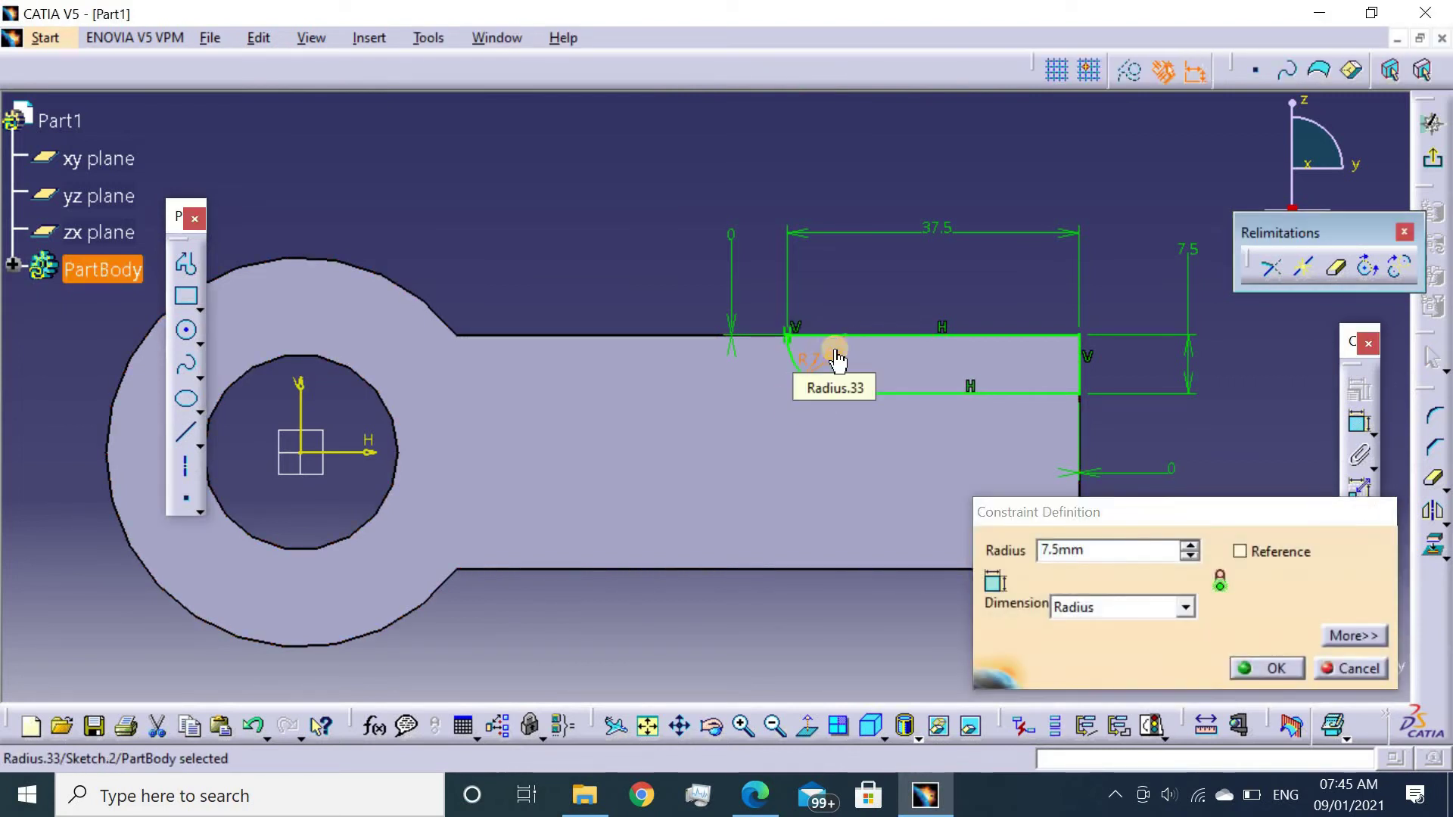
left_click(893, 297)
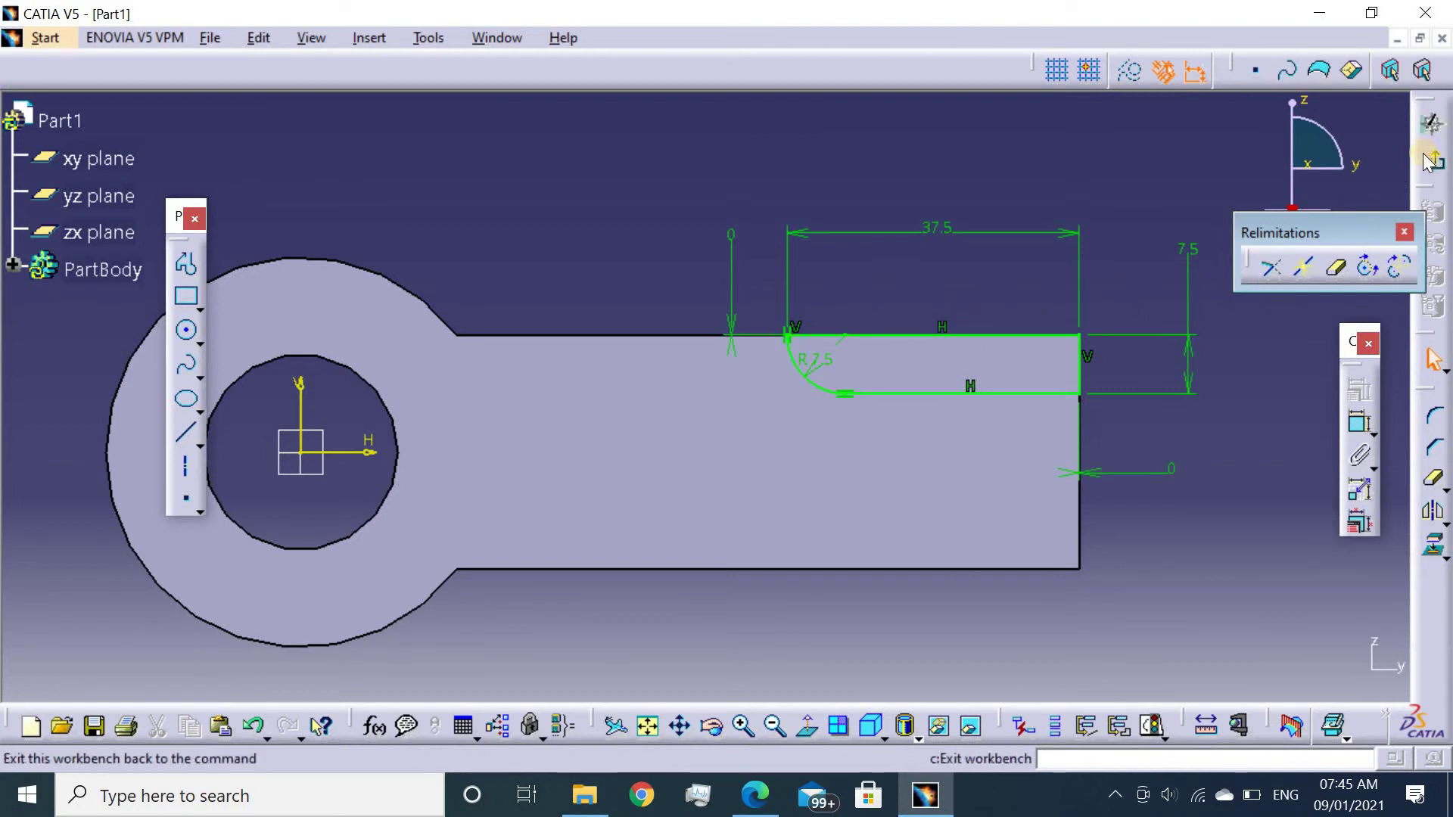
Begin a dimension constraint on the rectangle's bottom line.
left_click(1360, 422)
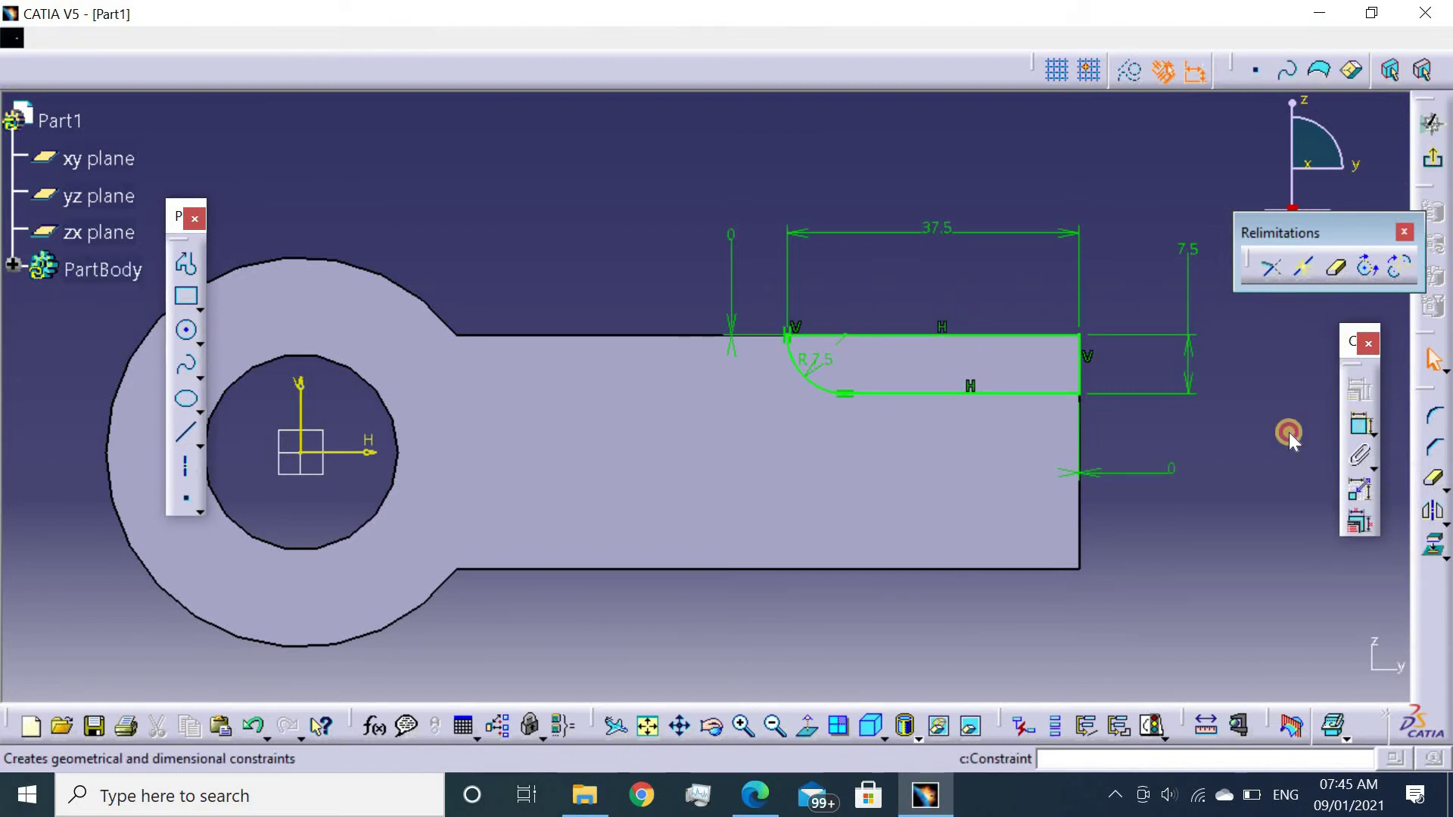
left_click(1023, 392)
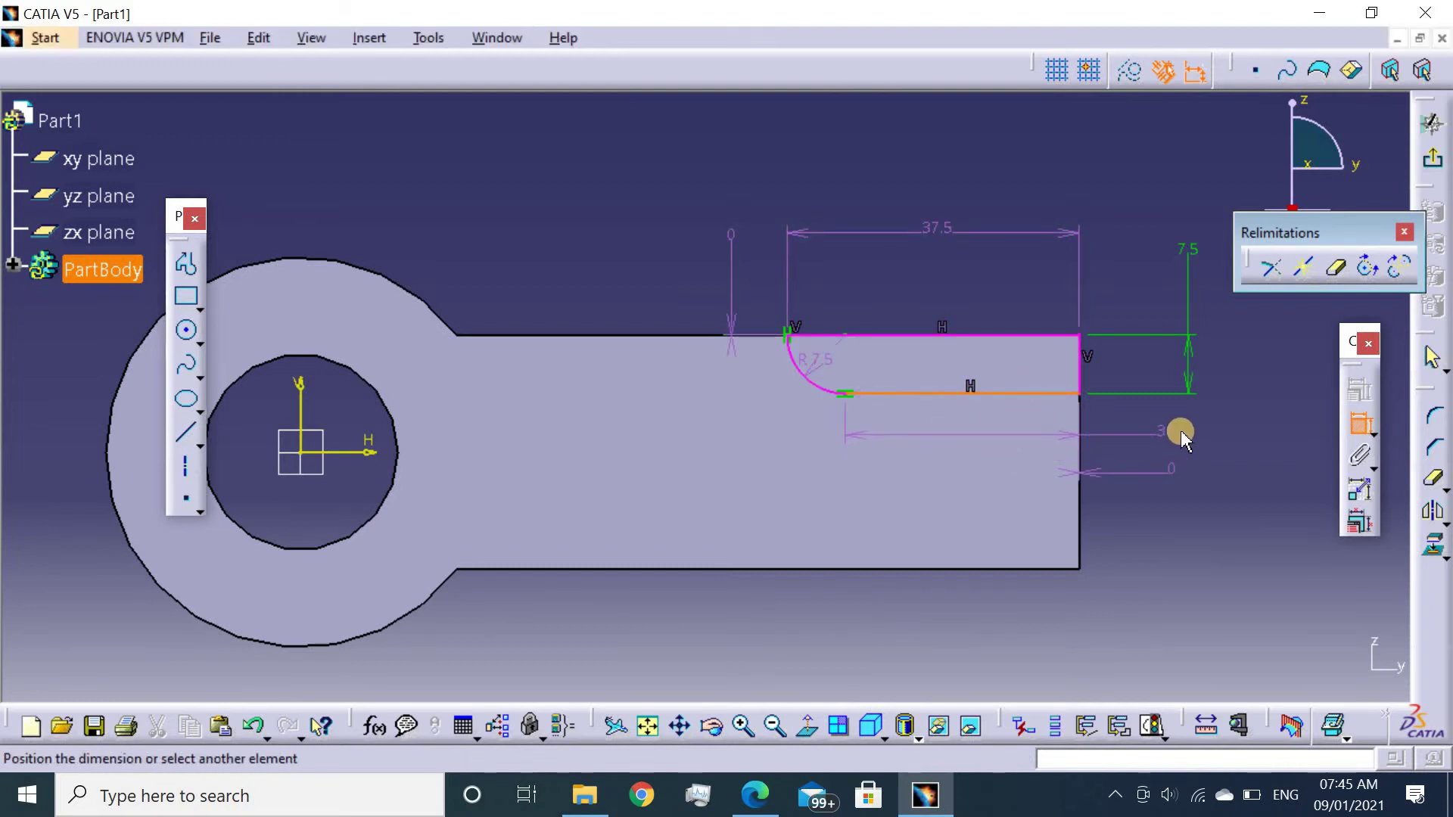
left_click(1362, 426)
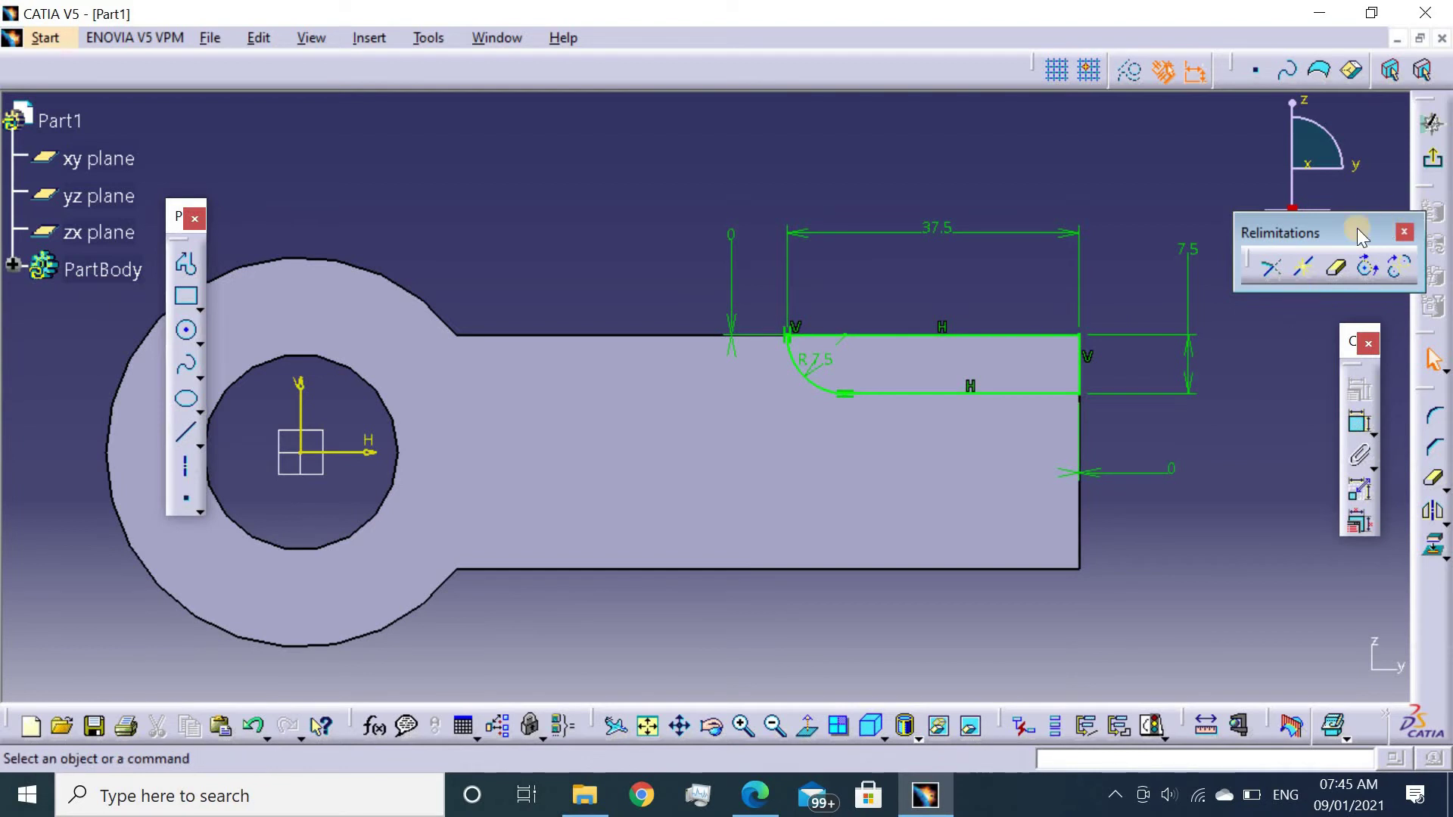
Start a new sketch on the arm's square end face.
left_click(1420, 163)
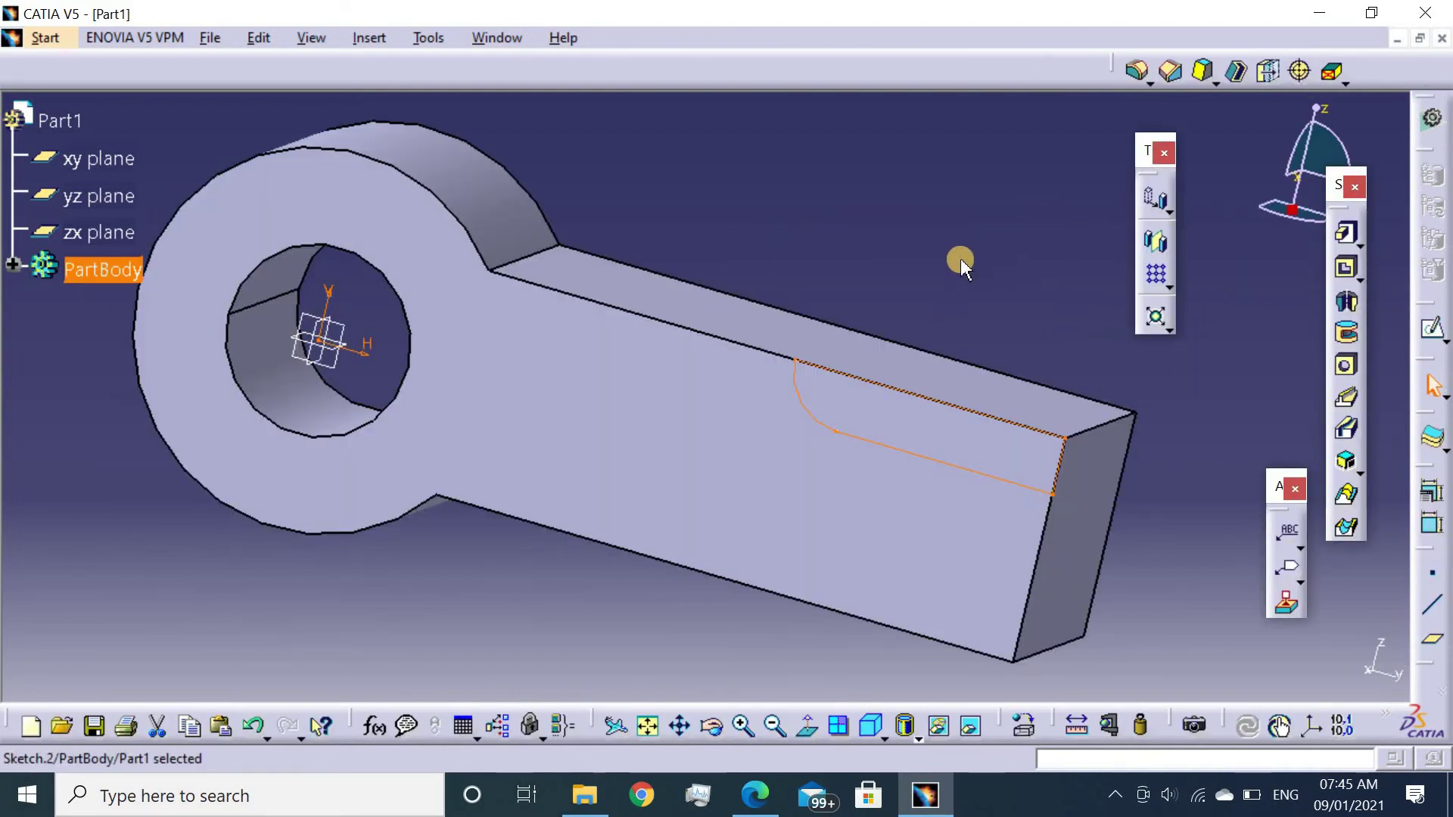
mouse_move(955, 215)
middle_mouse_down()
mouse_move(570, 229)
mouse_move(555, 215)
middle_mouse_up()
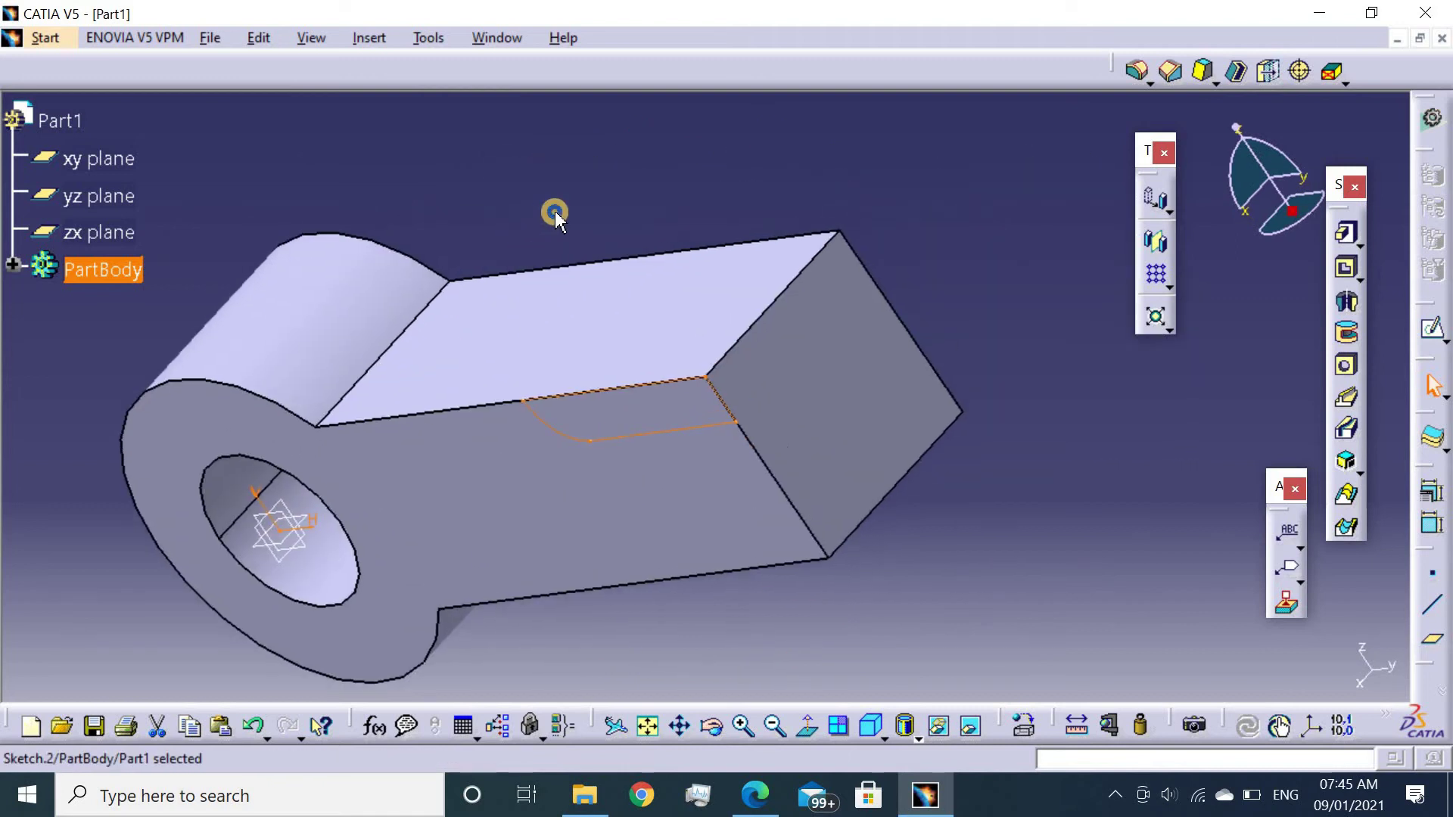
left_click(862, 402)
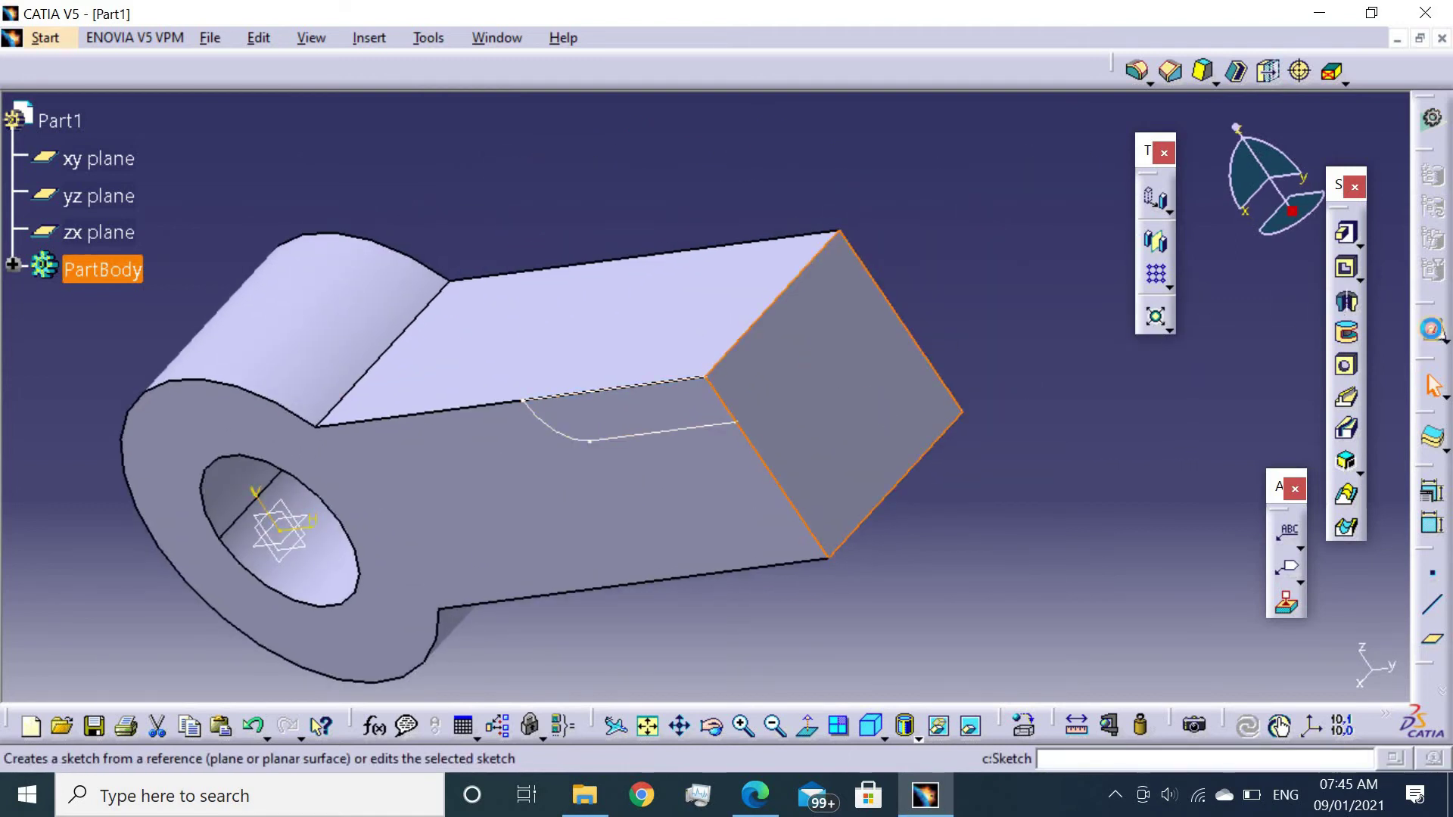
left_click(1431, 328)
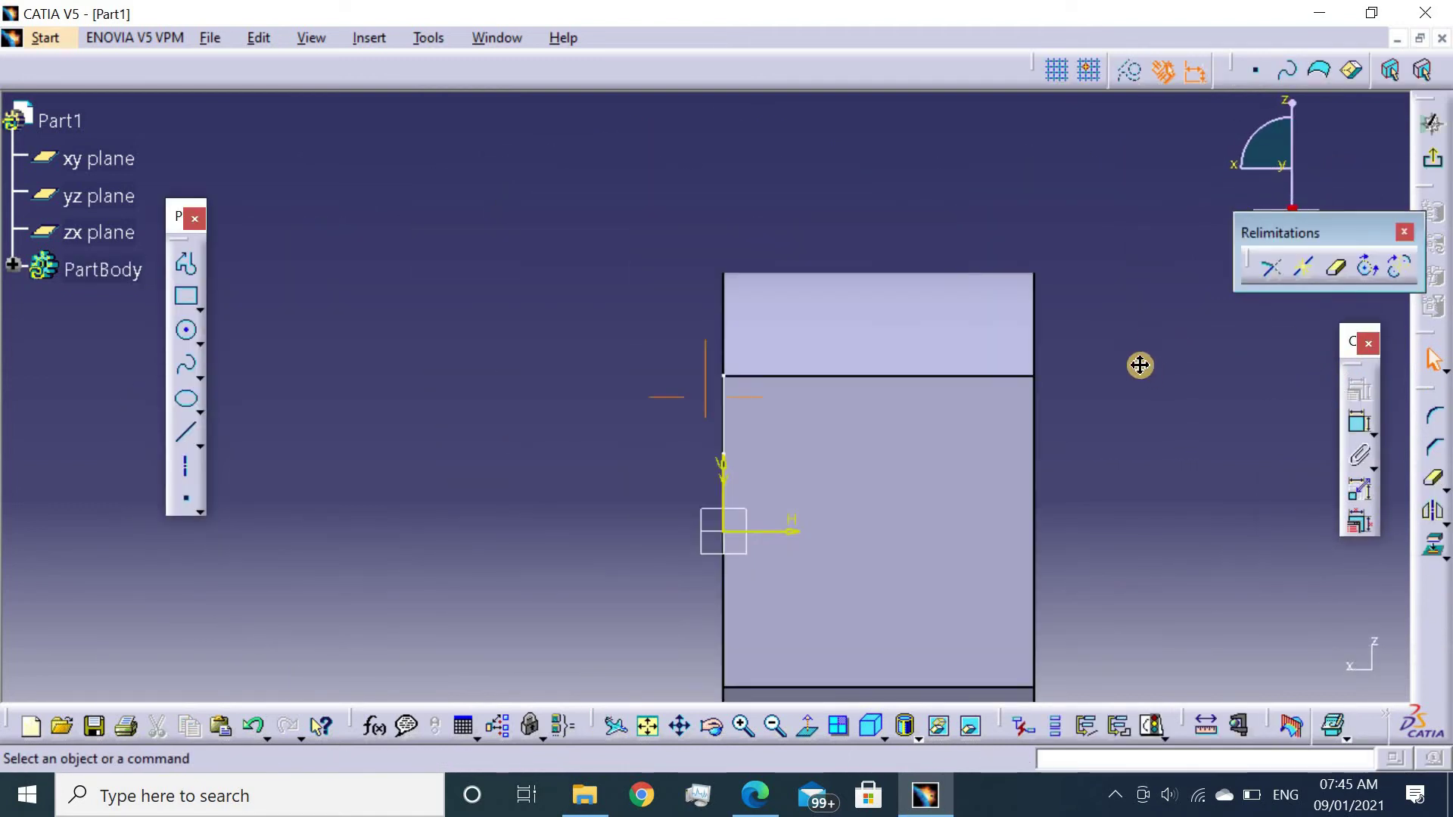
middle_click_drag(1140, 365, 1102, 324)
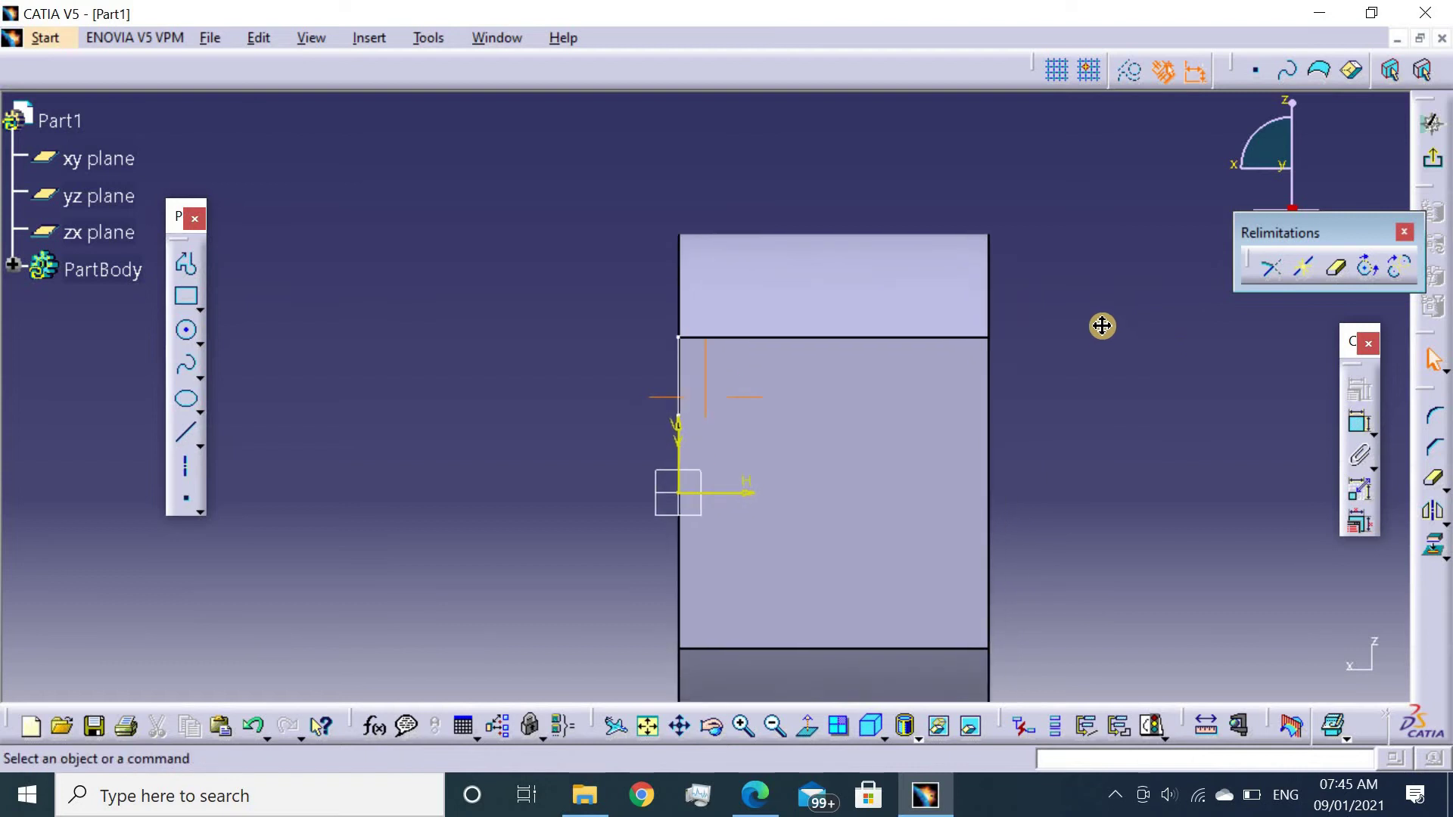
Draw a centred circle on the end face and constrain its diameter to 25 mm.
left_click(185, 332)
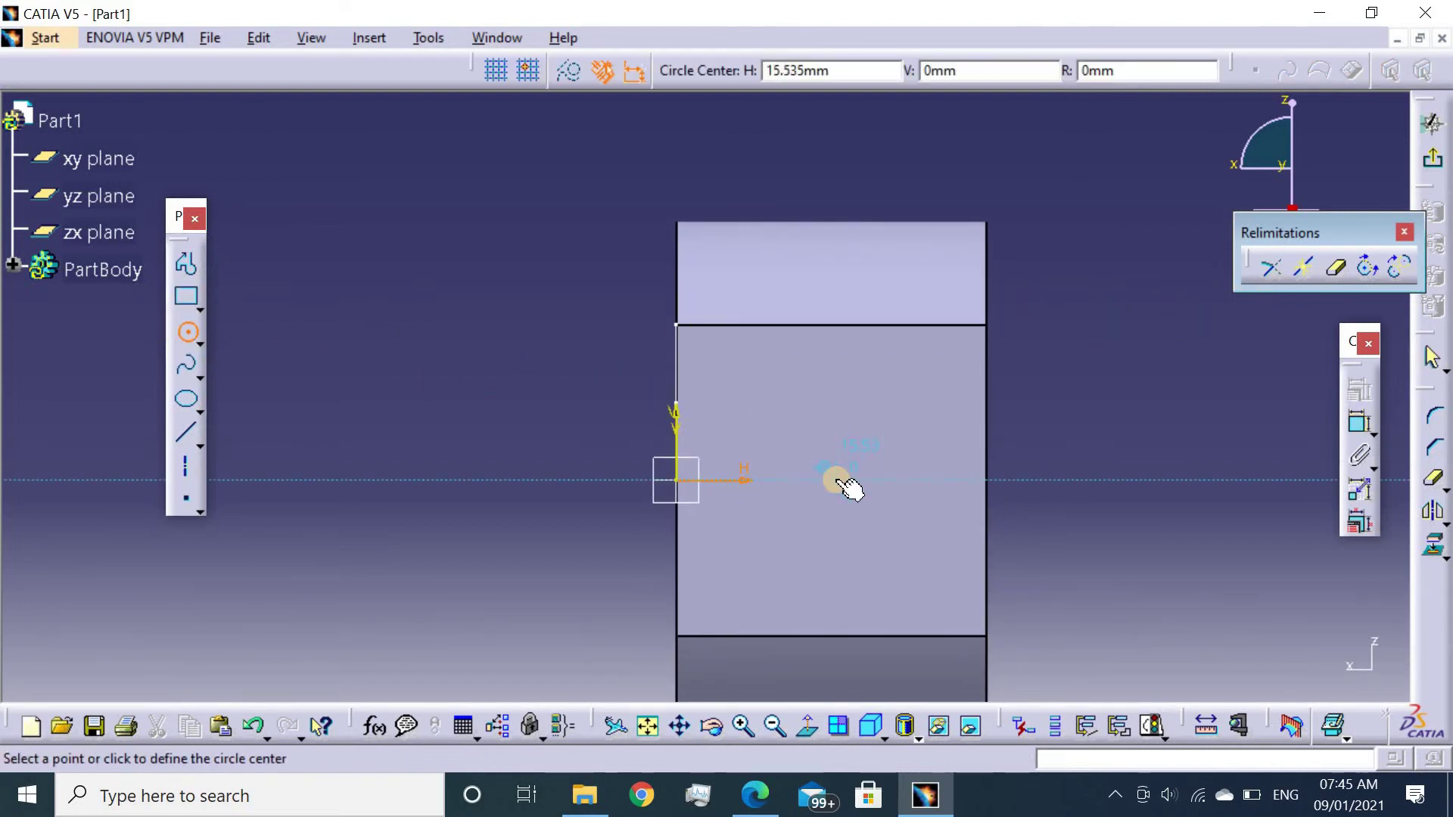
left_click(854, 558)
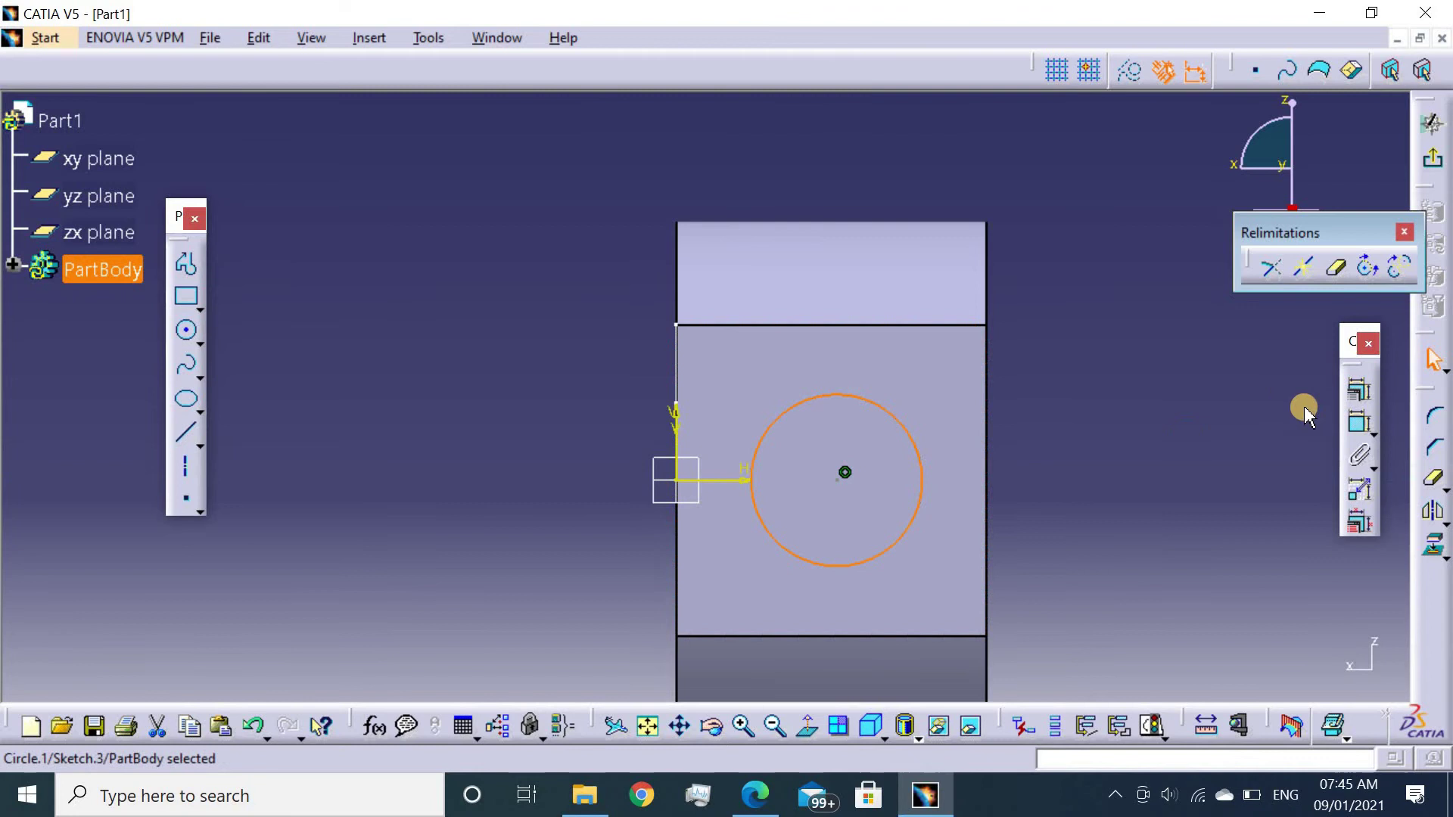
left_click(1359, 424)
left_click(1140, 320)
double_click(1139, 322)
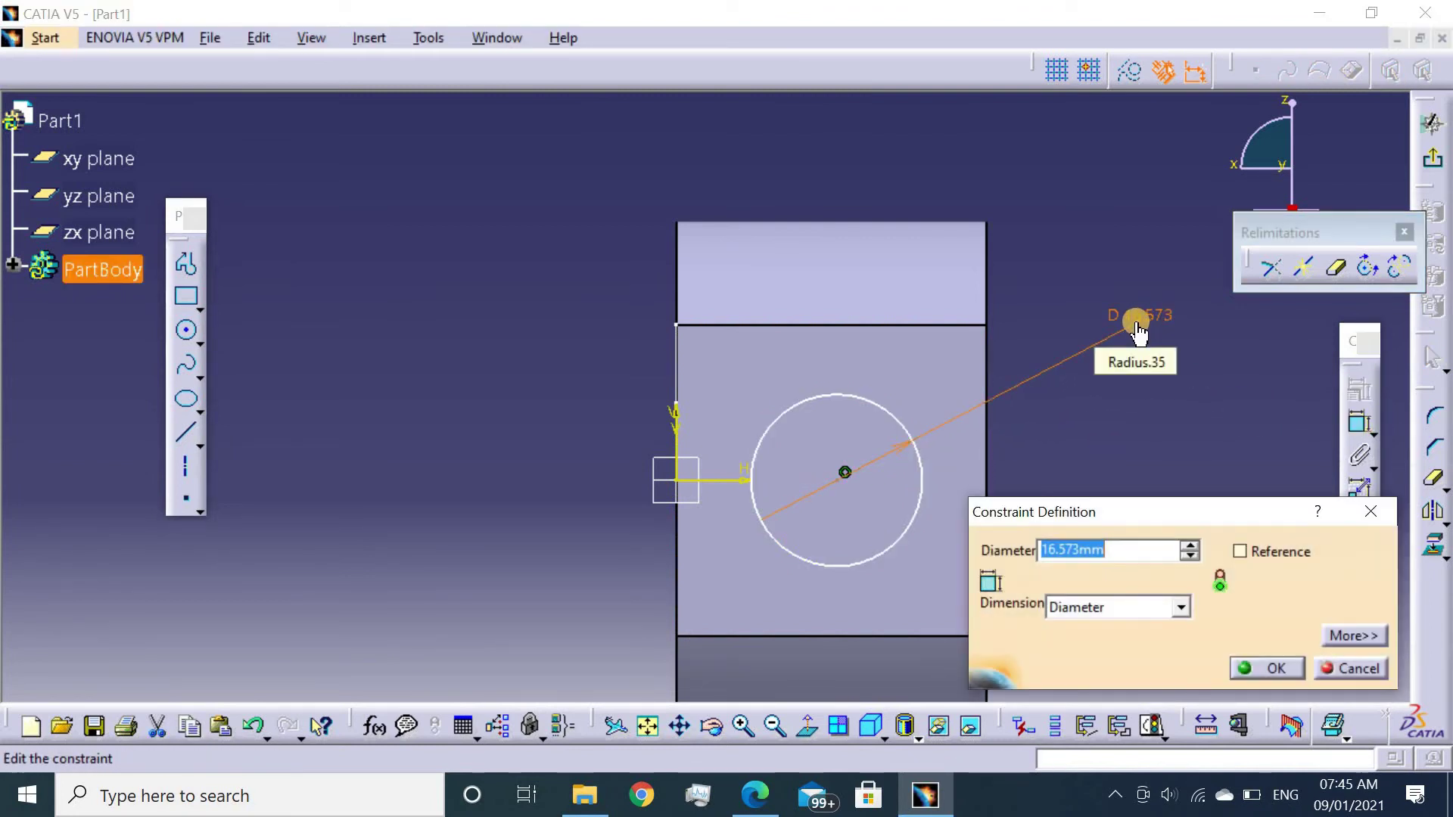
key("Return")
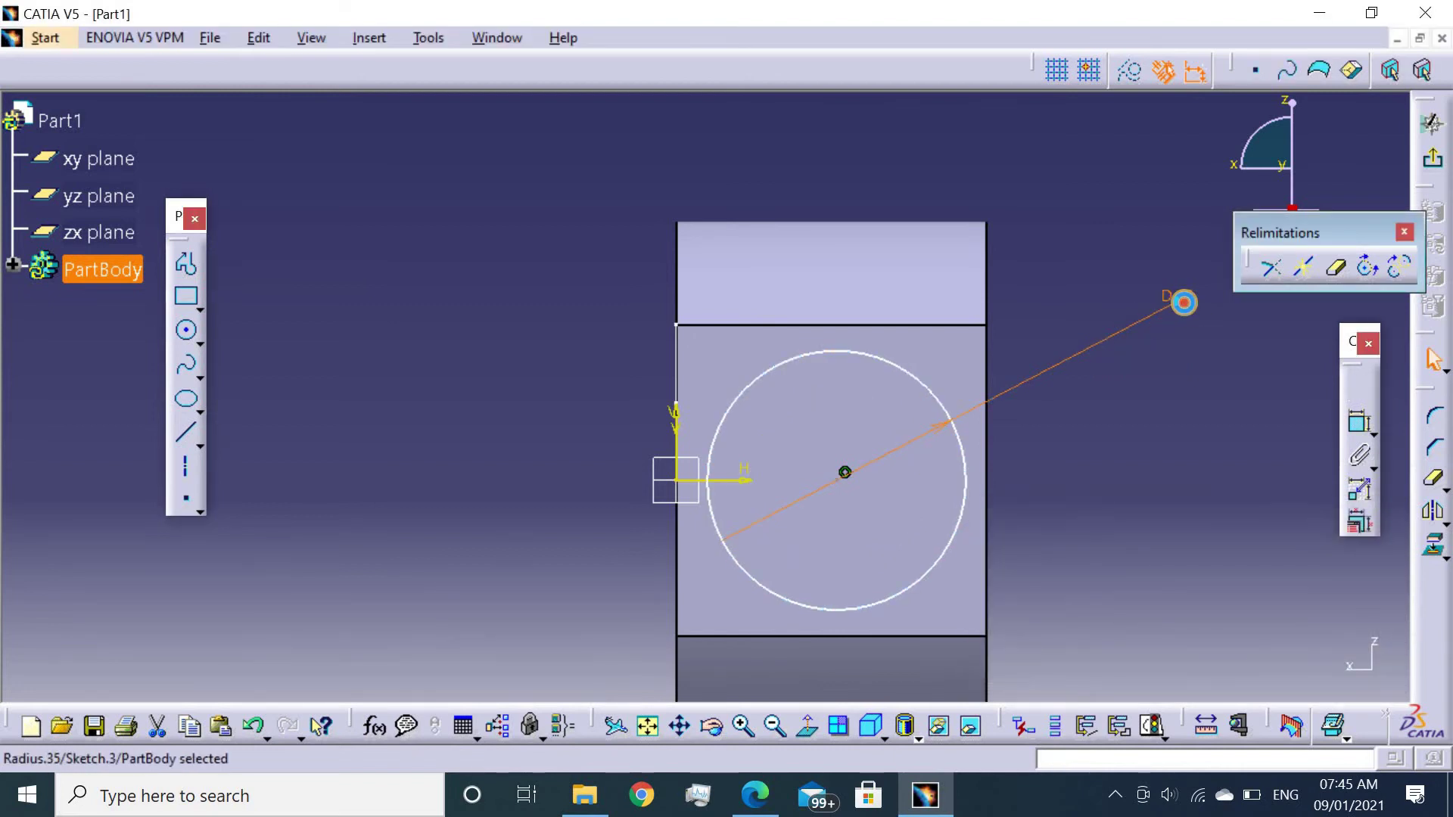
double_click(1185, 304)
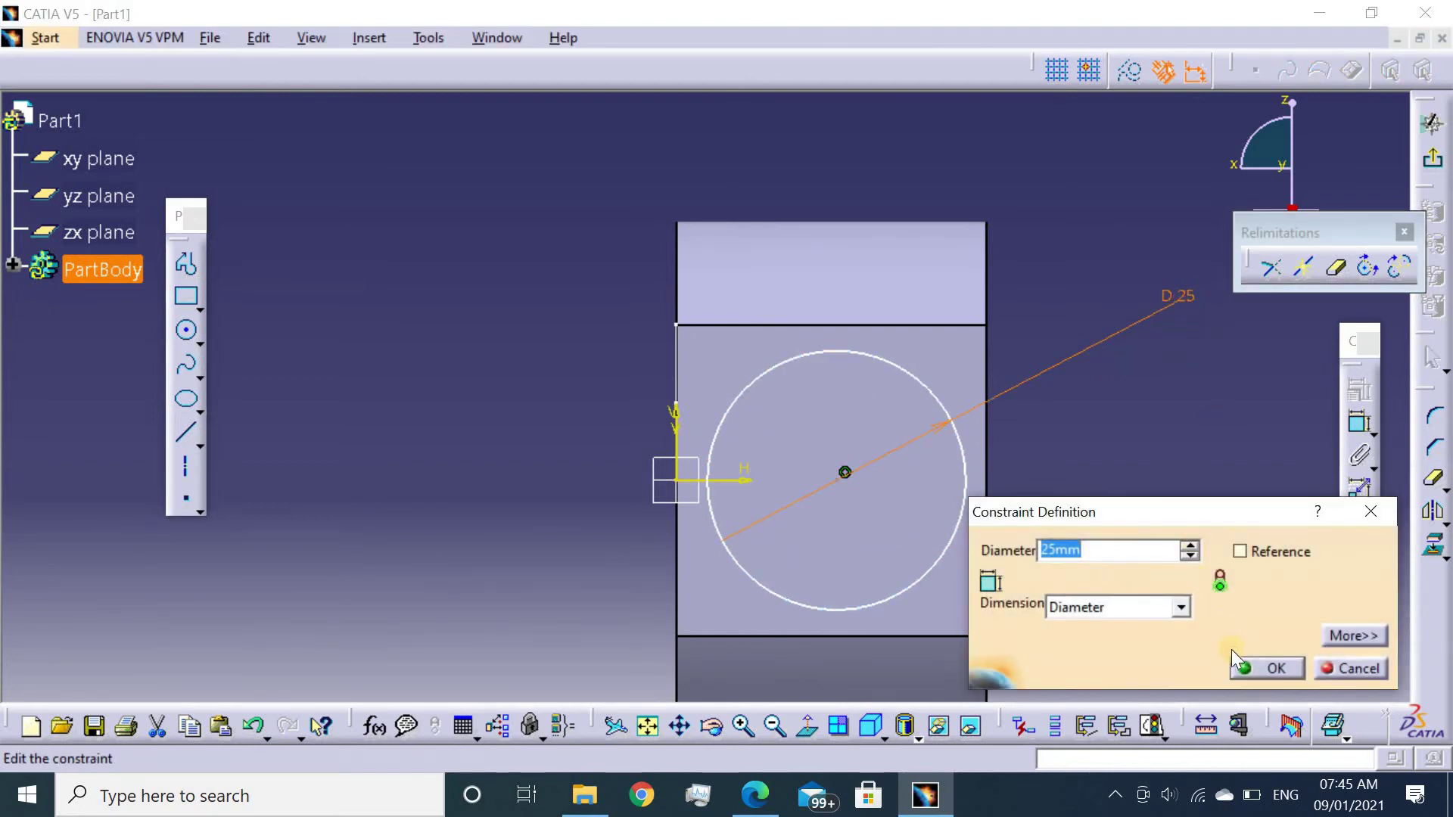
left_click(1244, 668)
Dimension the circle's centre 15 mm from the face's right edge.
left_click(1360, 424)
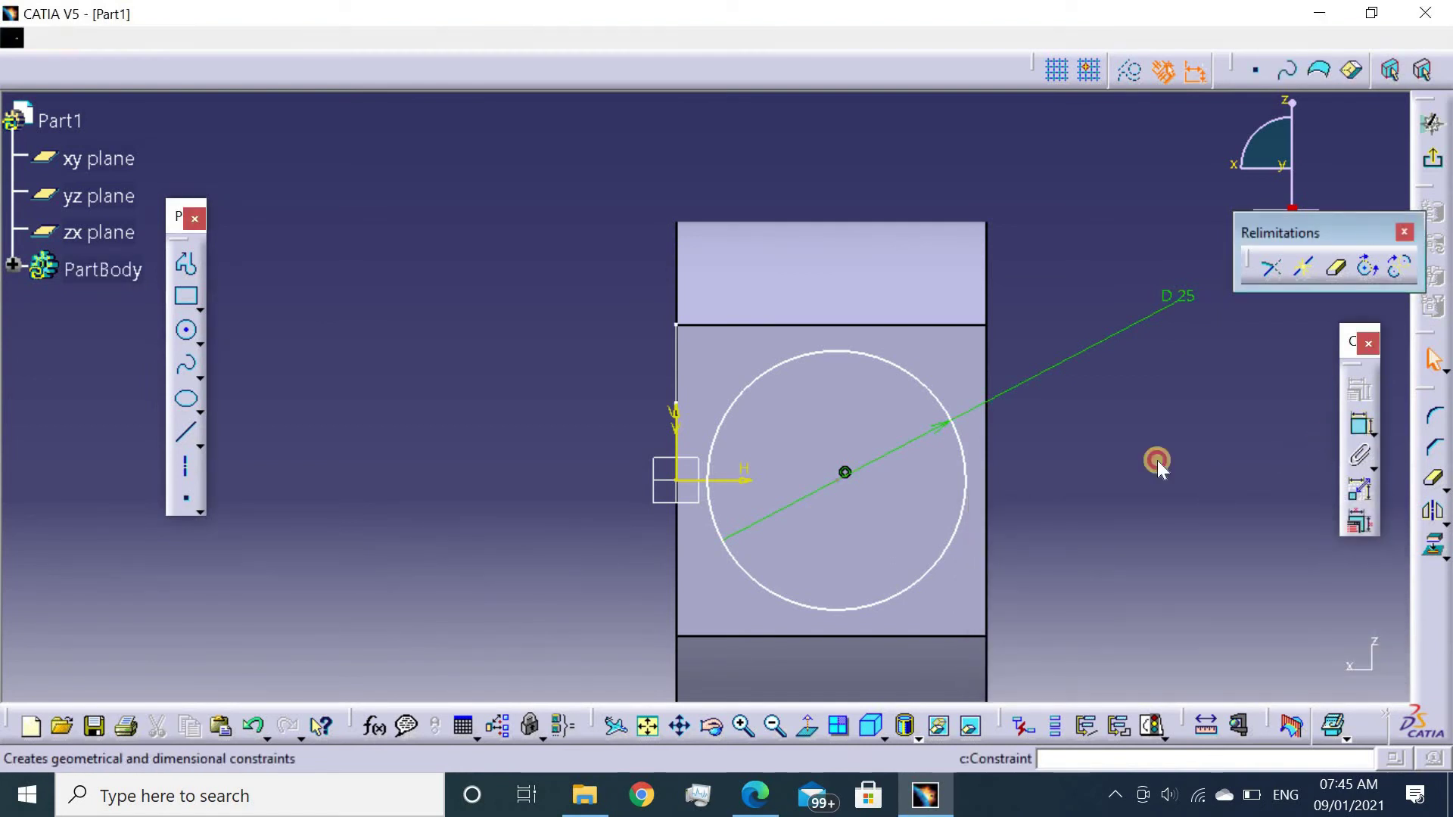
left_click(844, 472)
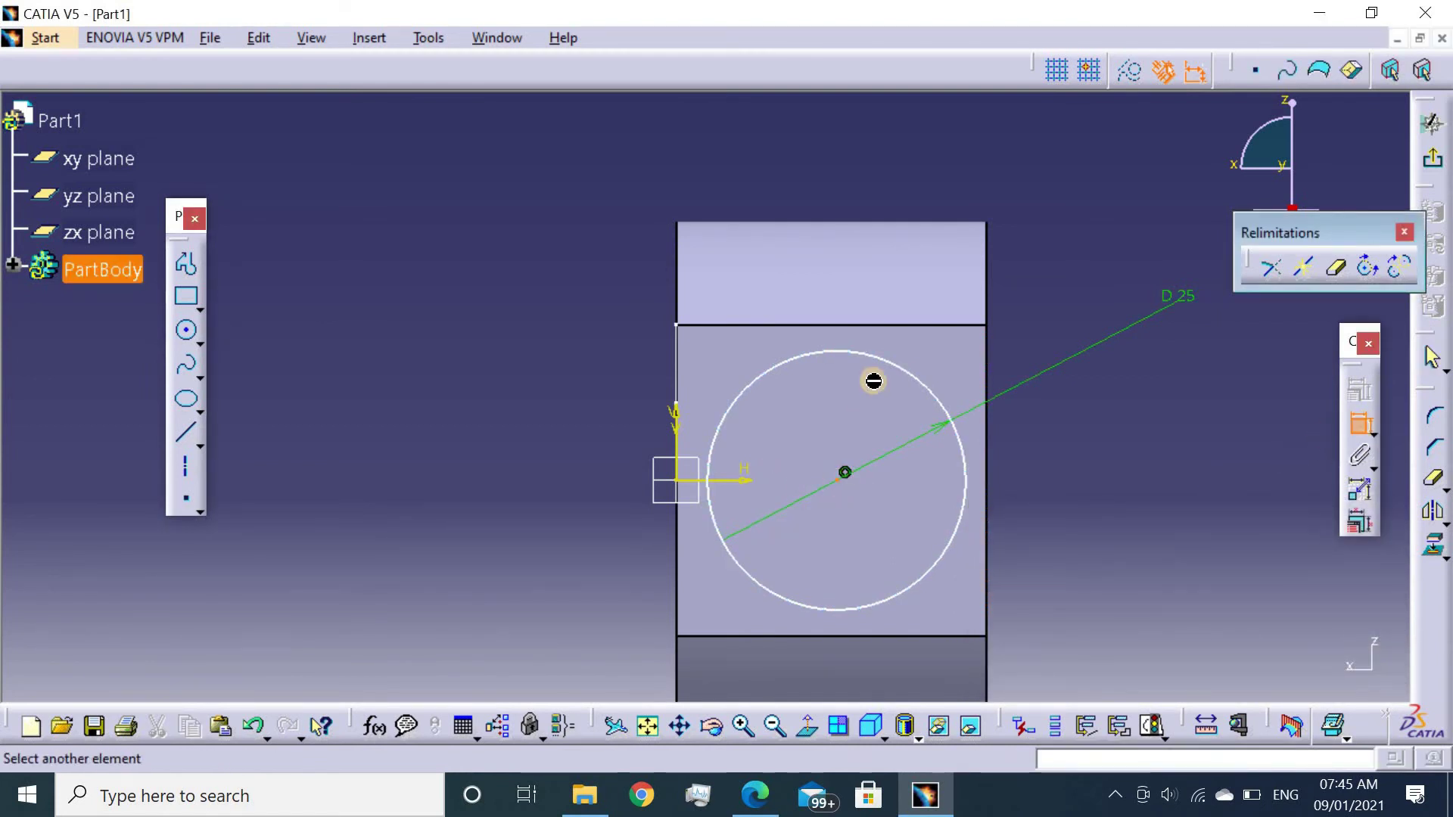
left_click(991, 424)
left_click(1133, 166)
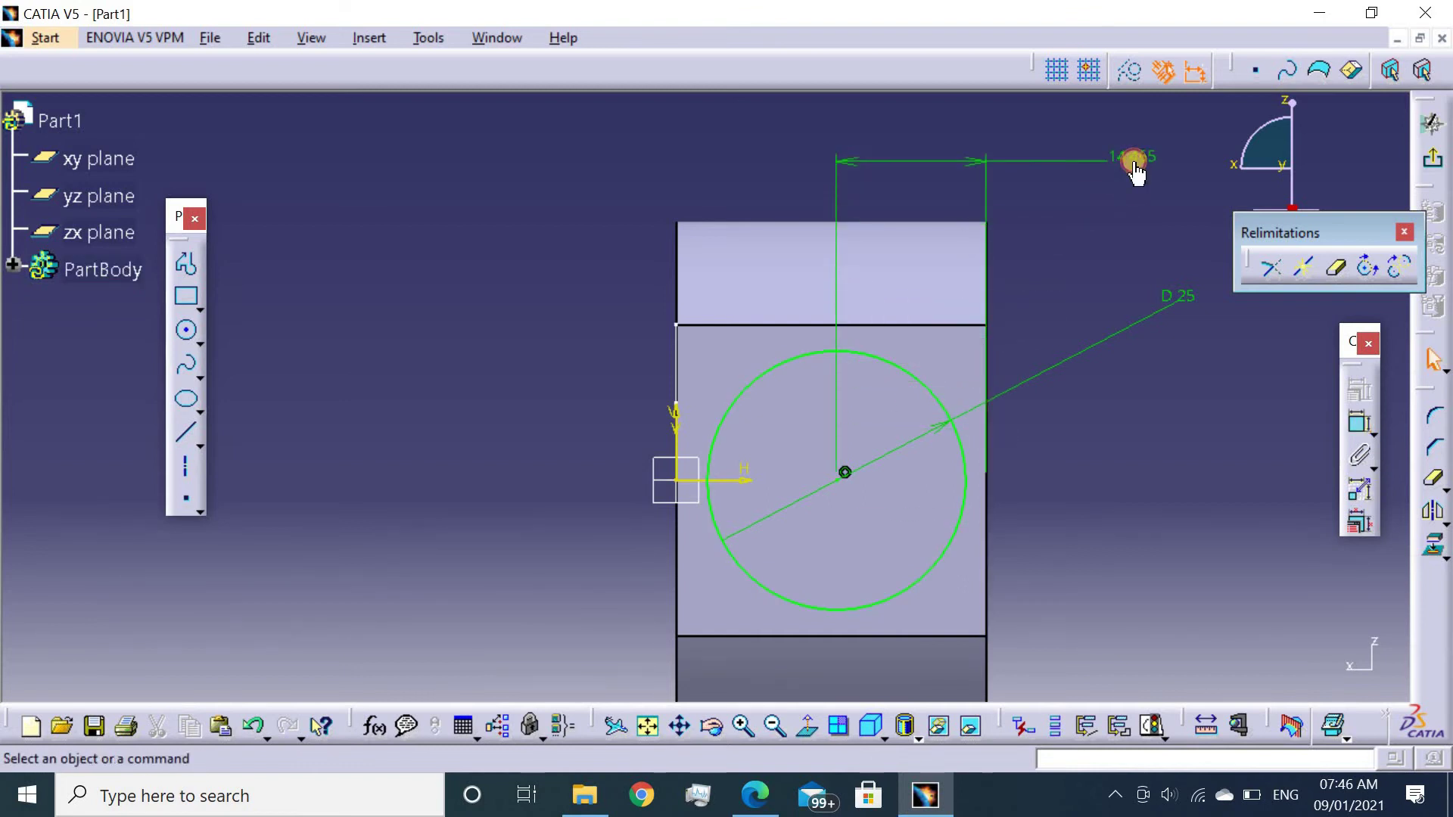
double_click(1123, 155)
type("15")
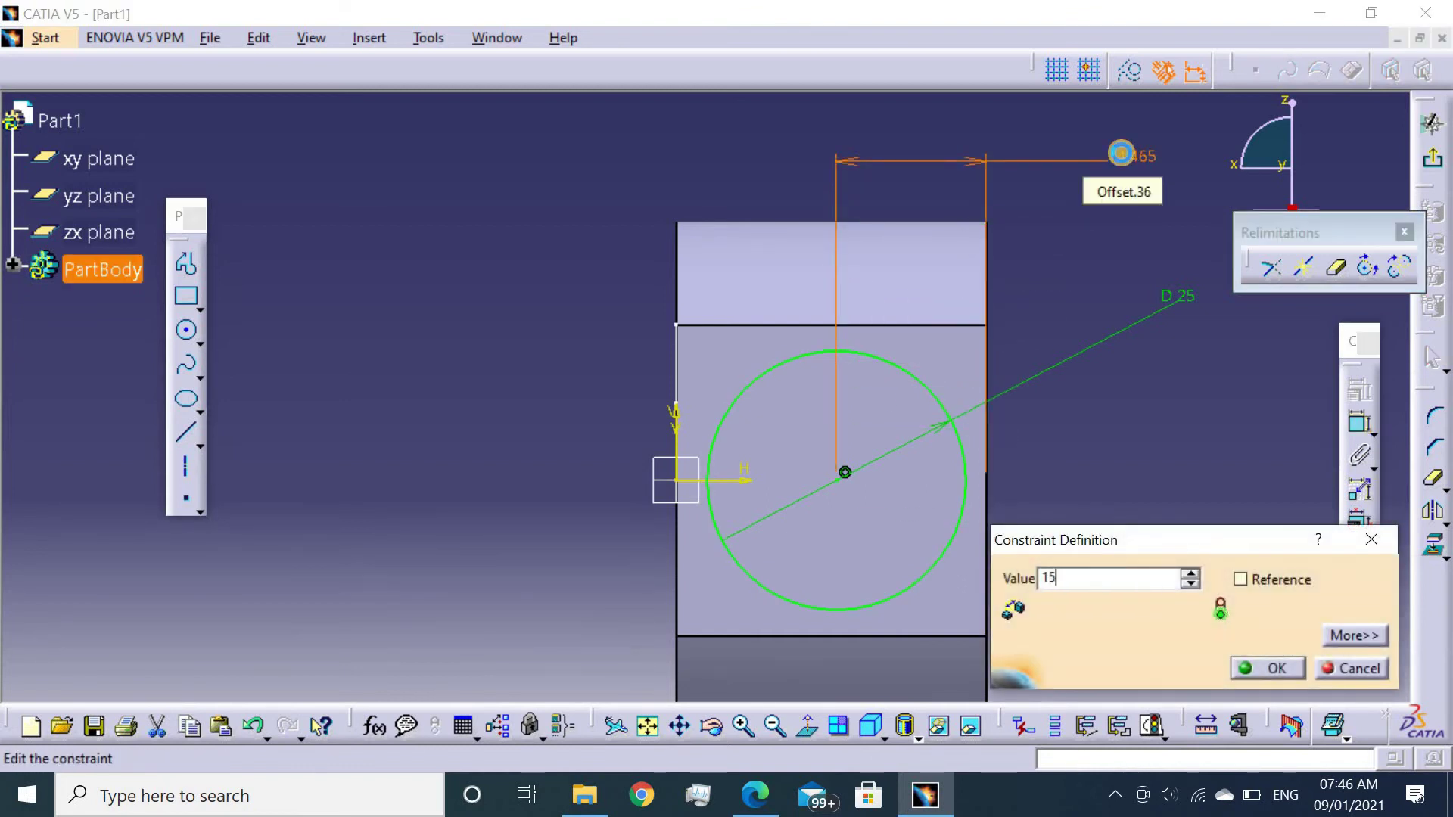
key("Return")
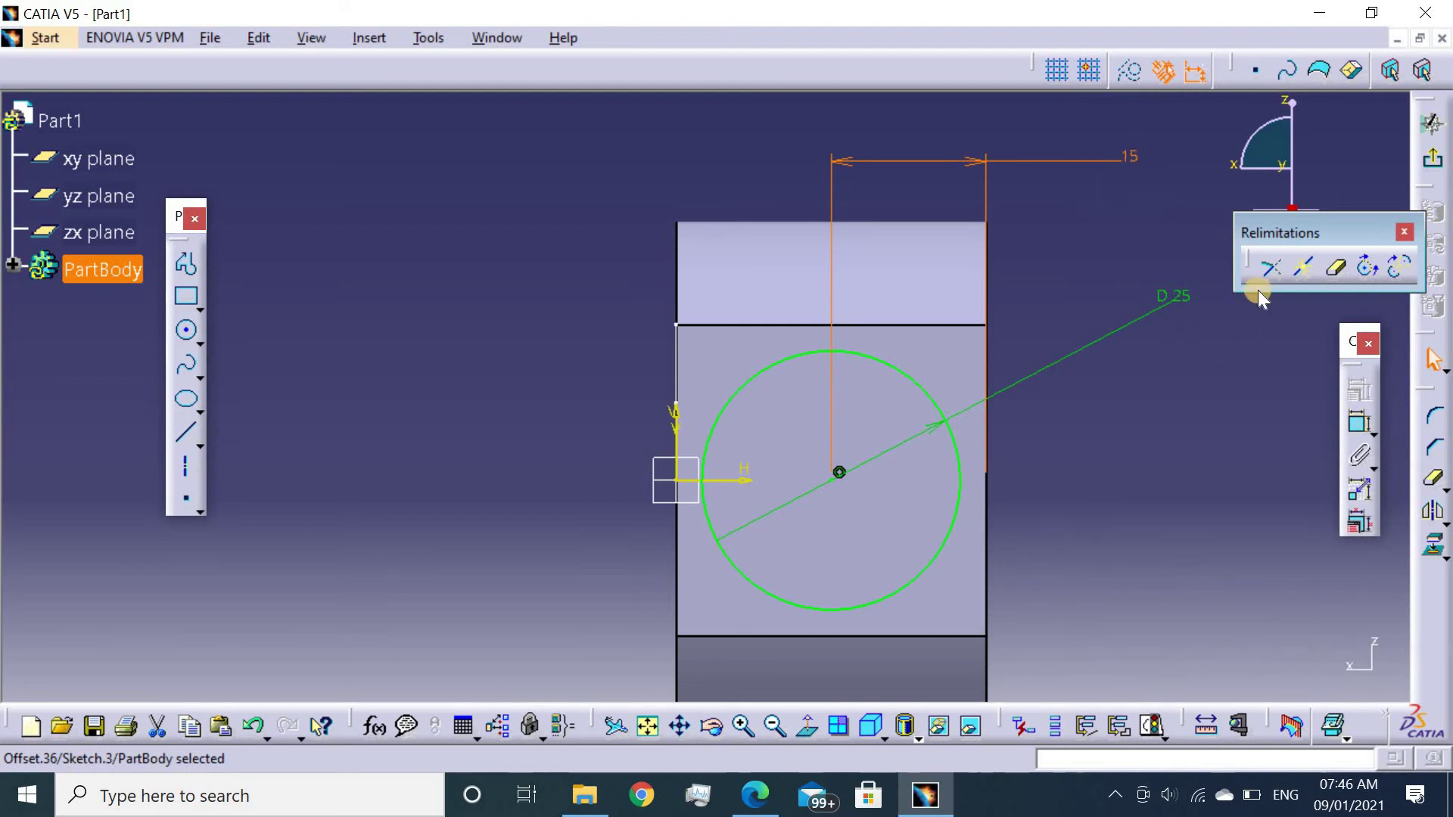
Pad the 25 mm circle sketch 15 mm out from the arm's end into a cylindrical boss.
left_click(1434, 162)
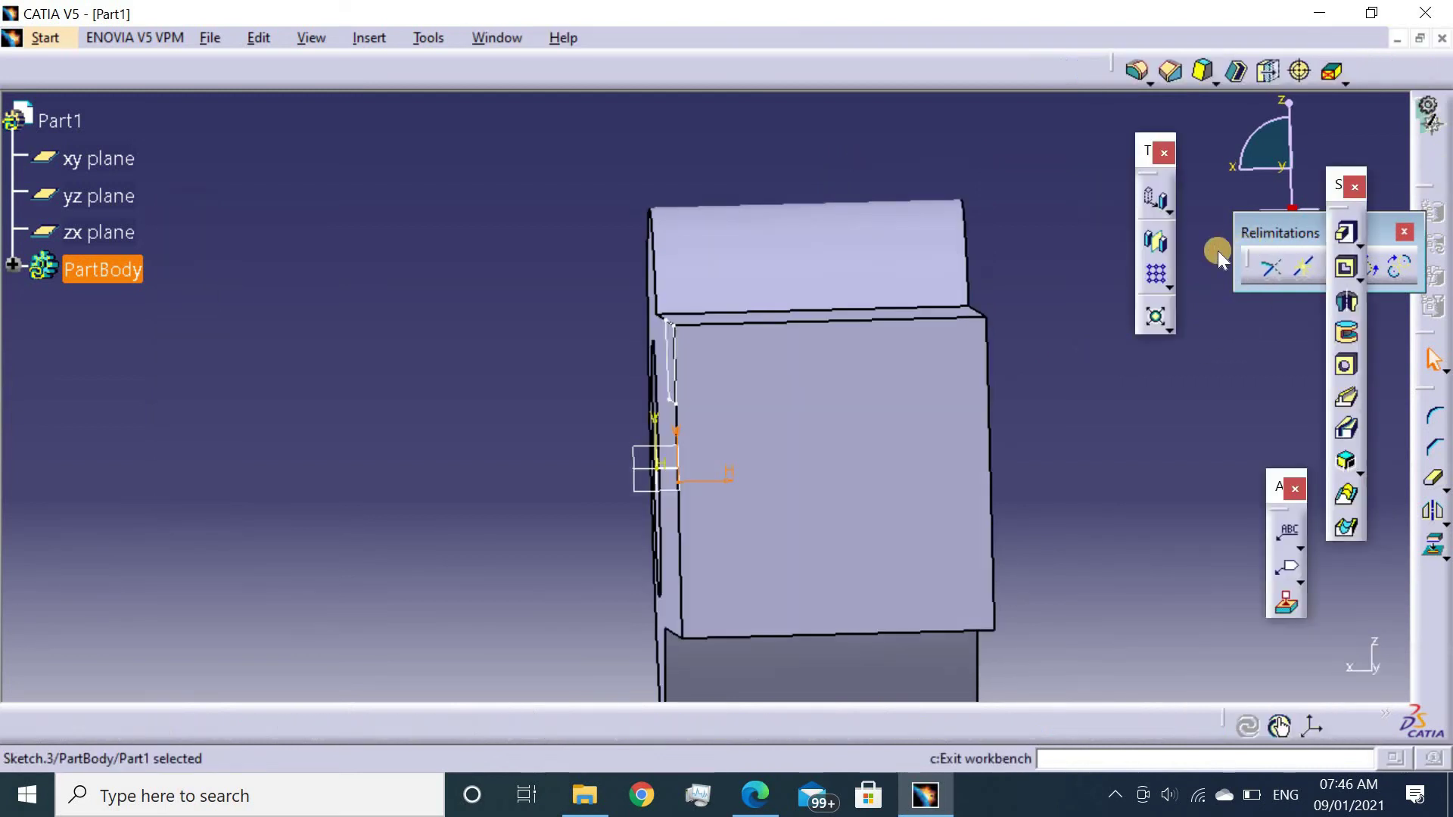
left_click(1345, 240)
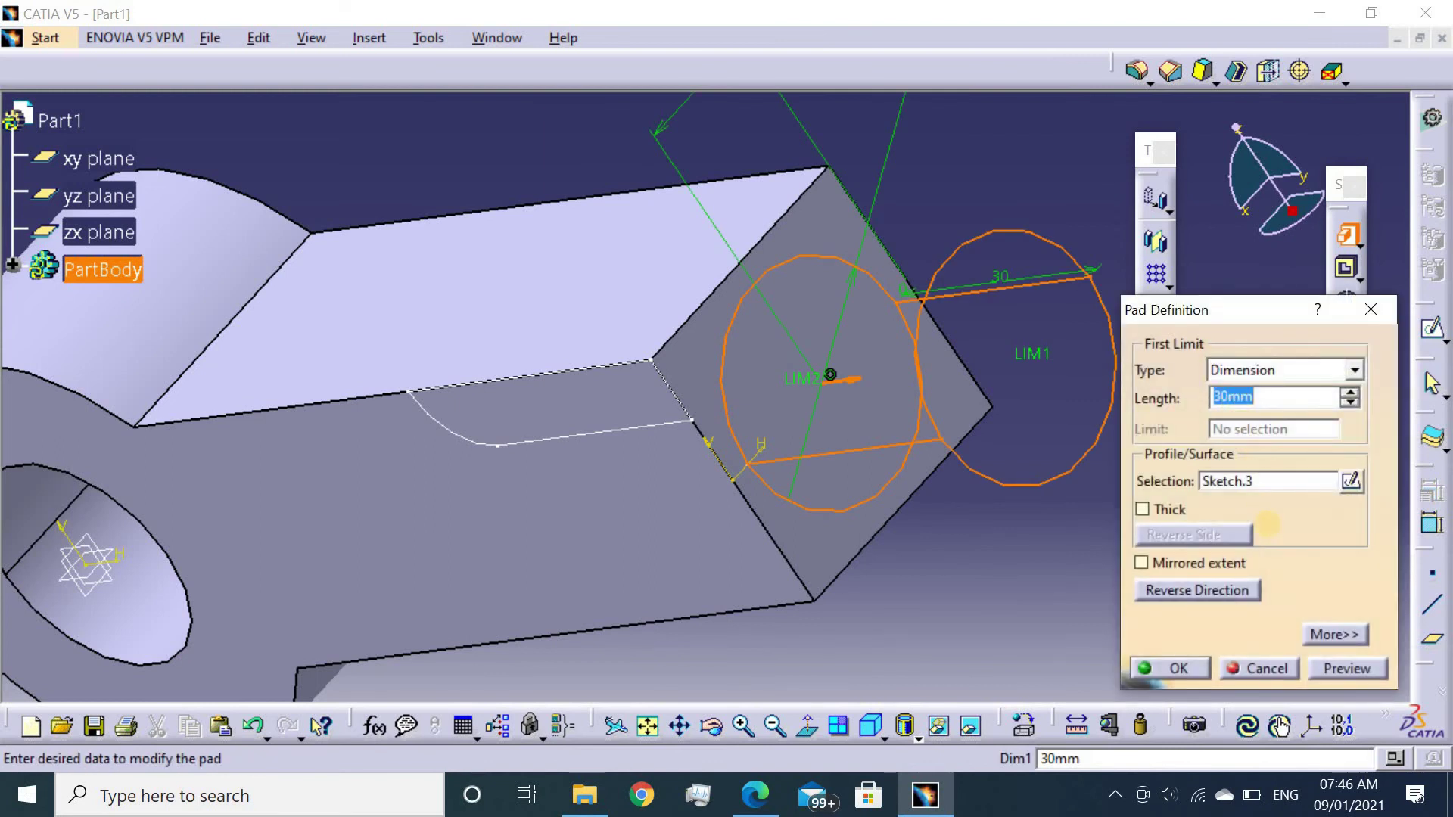
type("15")
key("Return")
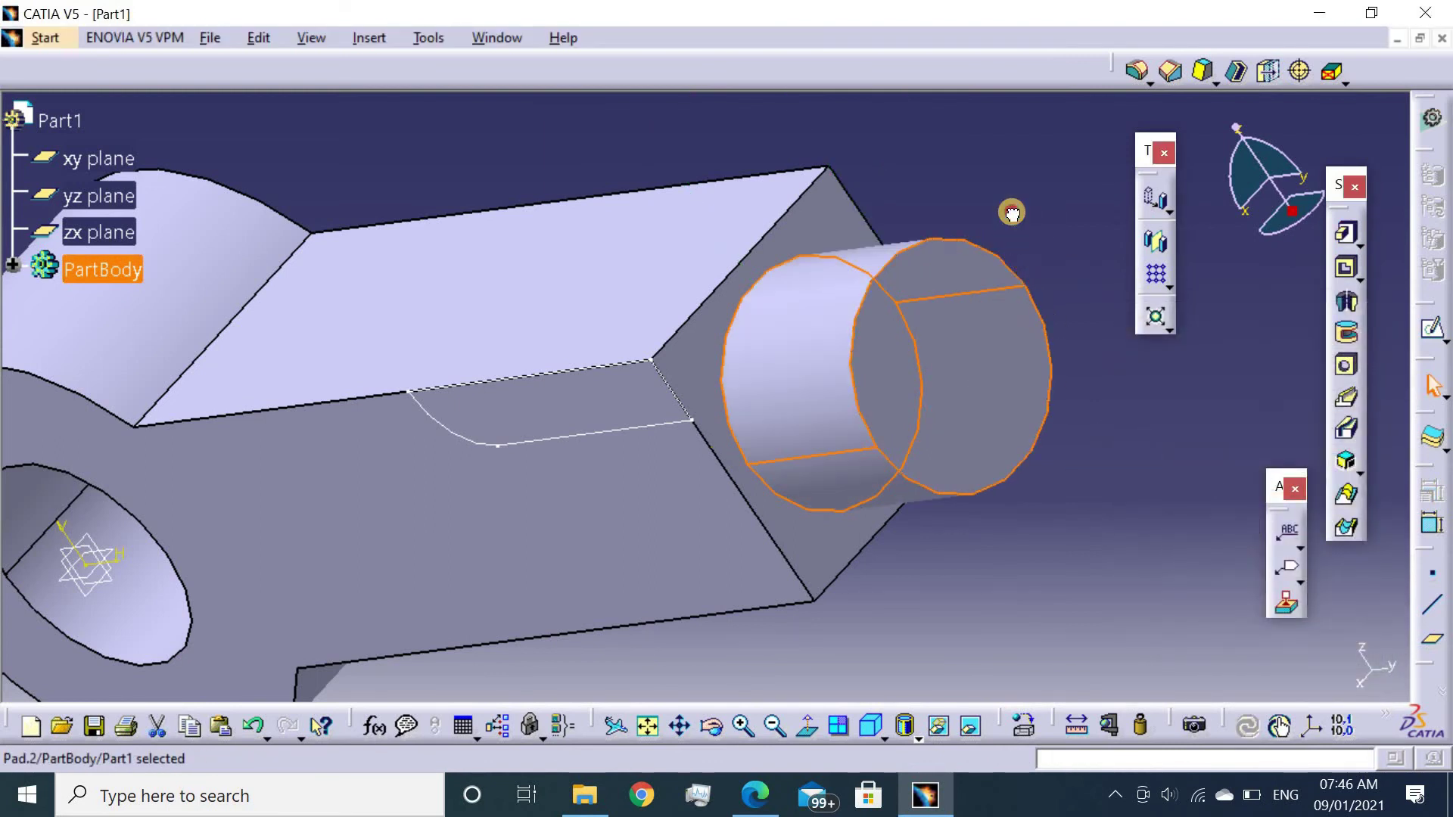
left_click(1013, 212)
middle_click_drag(1000, 217, 1082, 261)
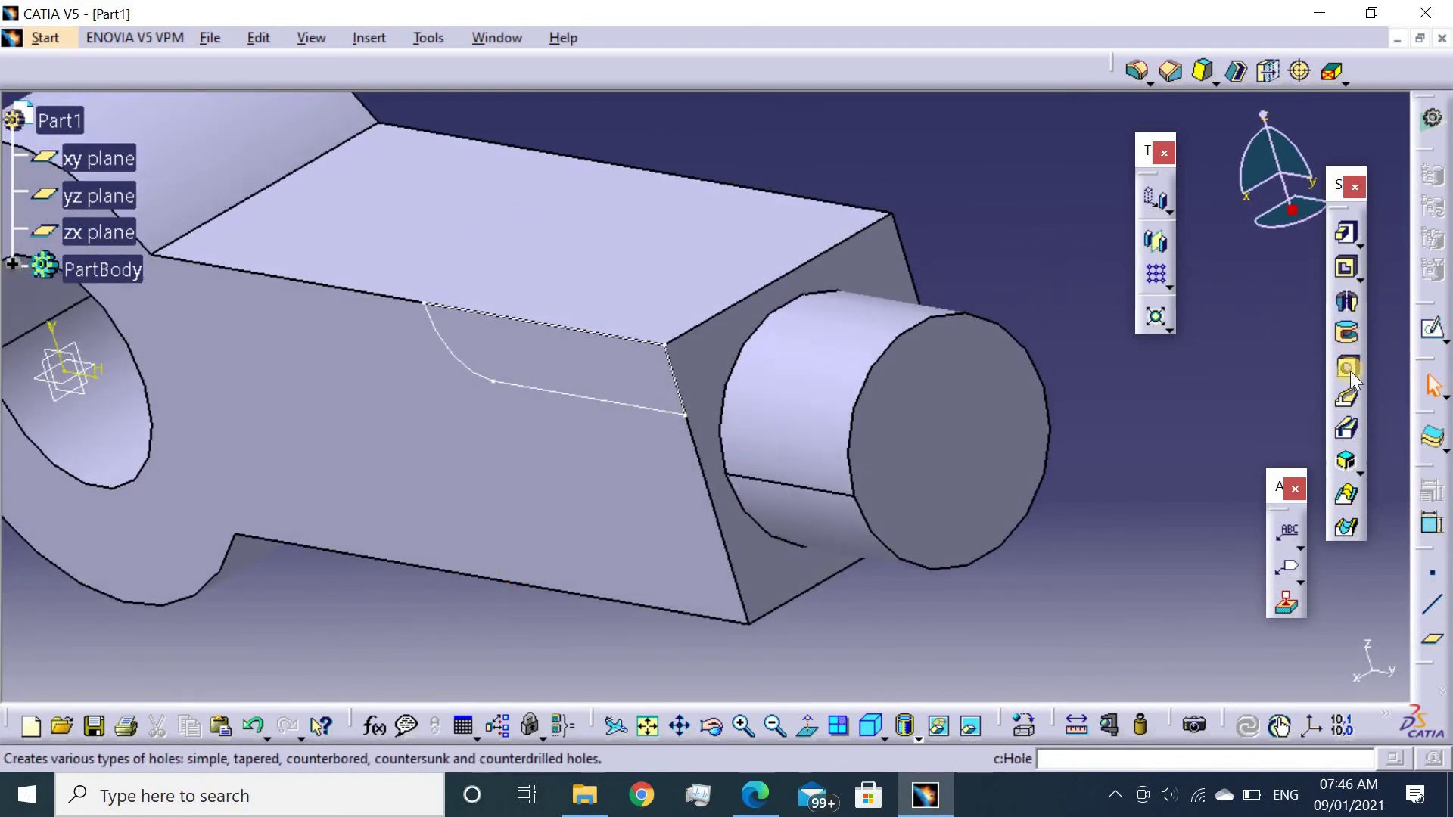
Revolve a groove from Sketch.2, the arm's profile sketch, about the cylinder's axis.
left_click(1347, 334)
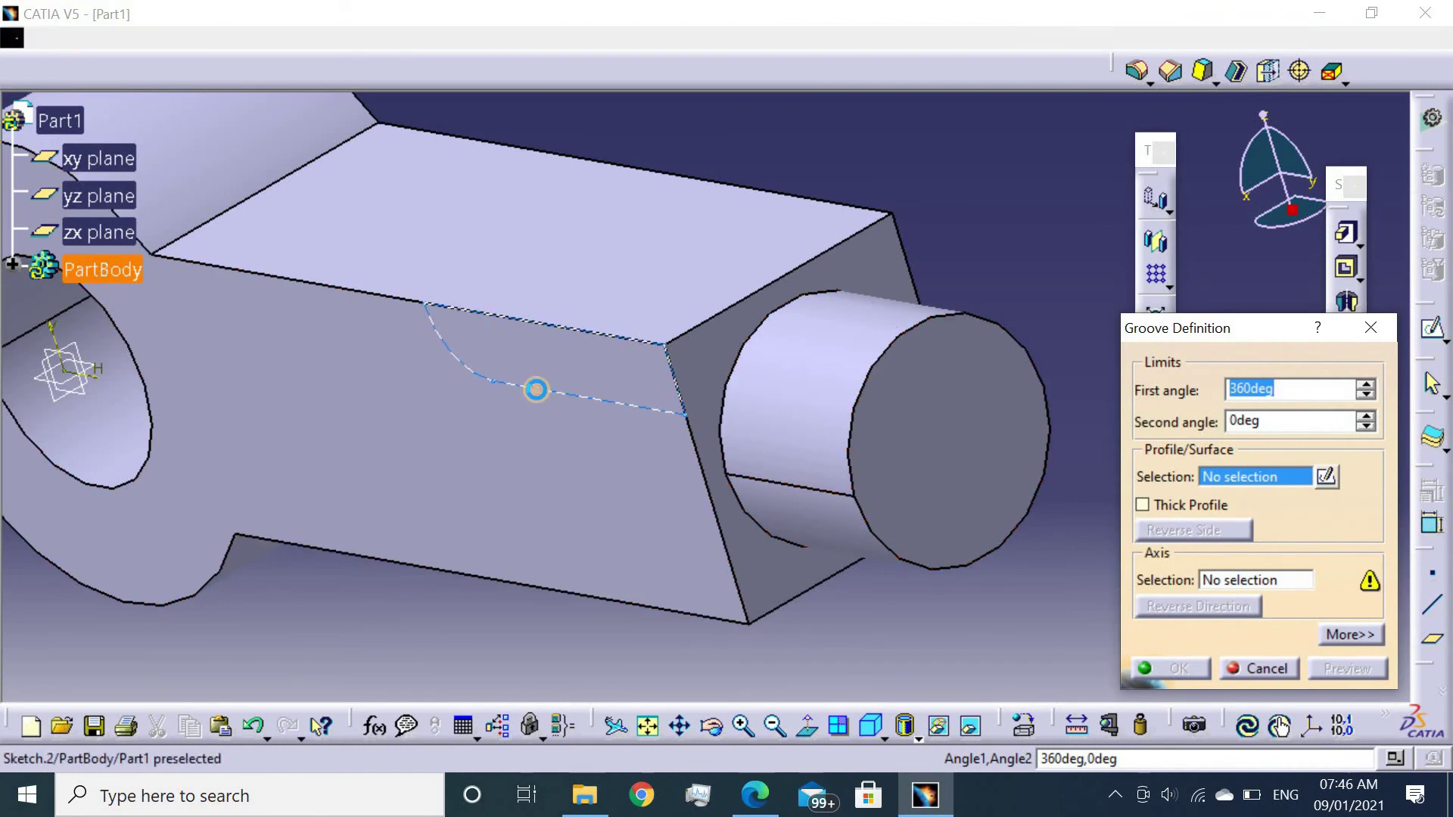
left_click(534, 388)
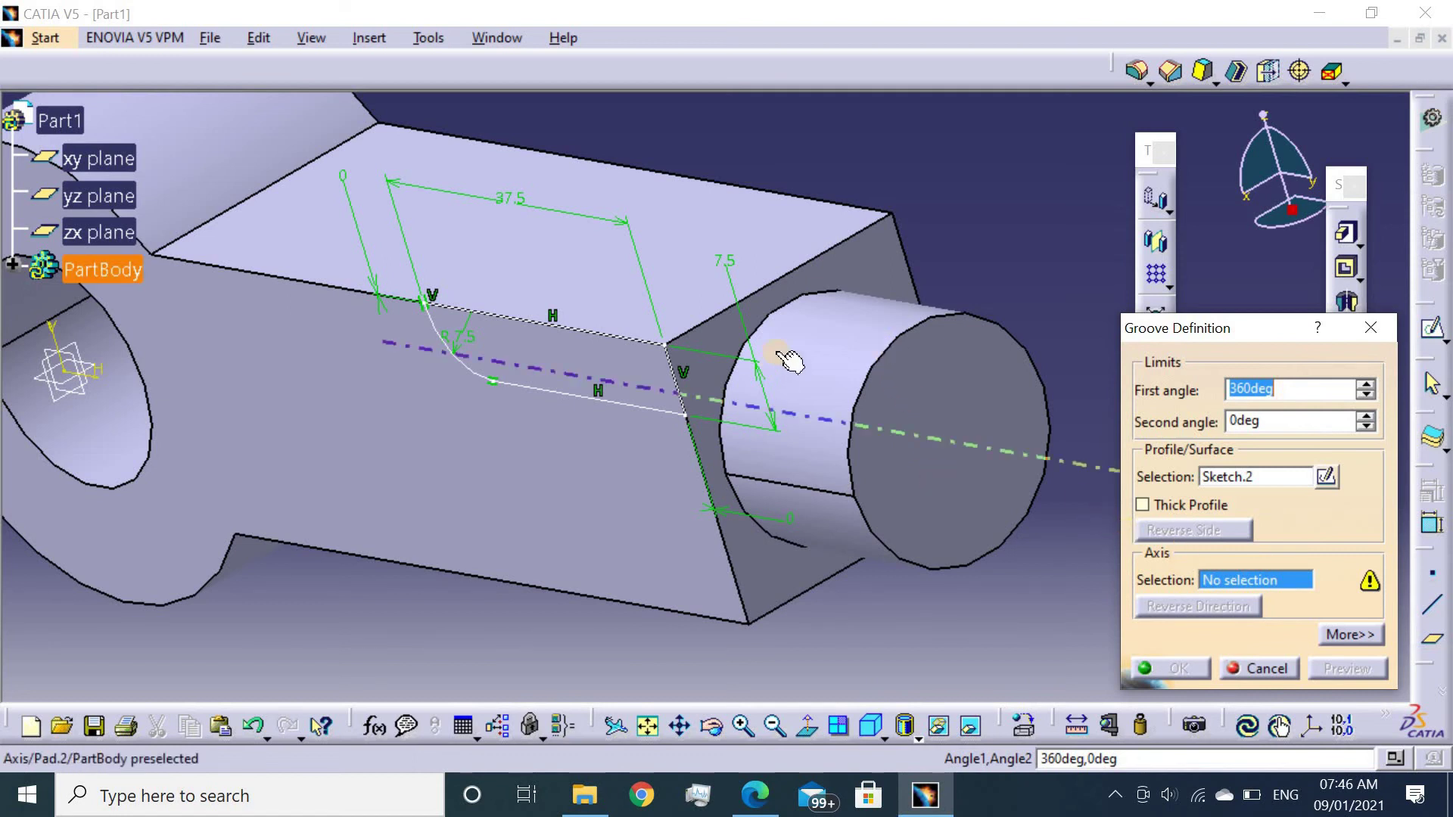
left_click(844, 388)
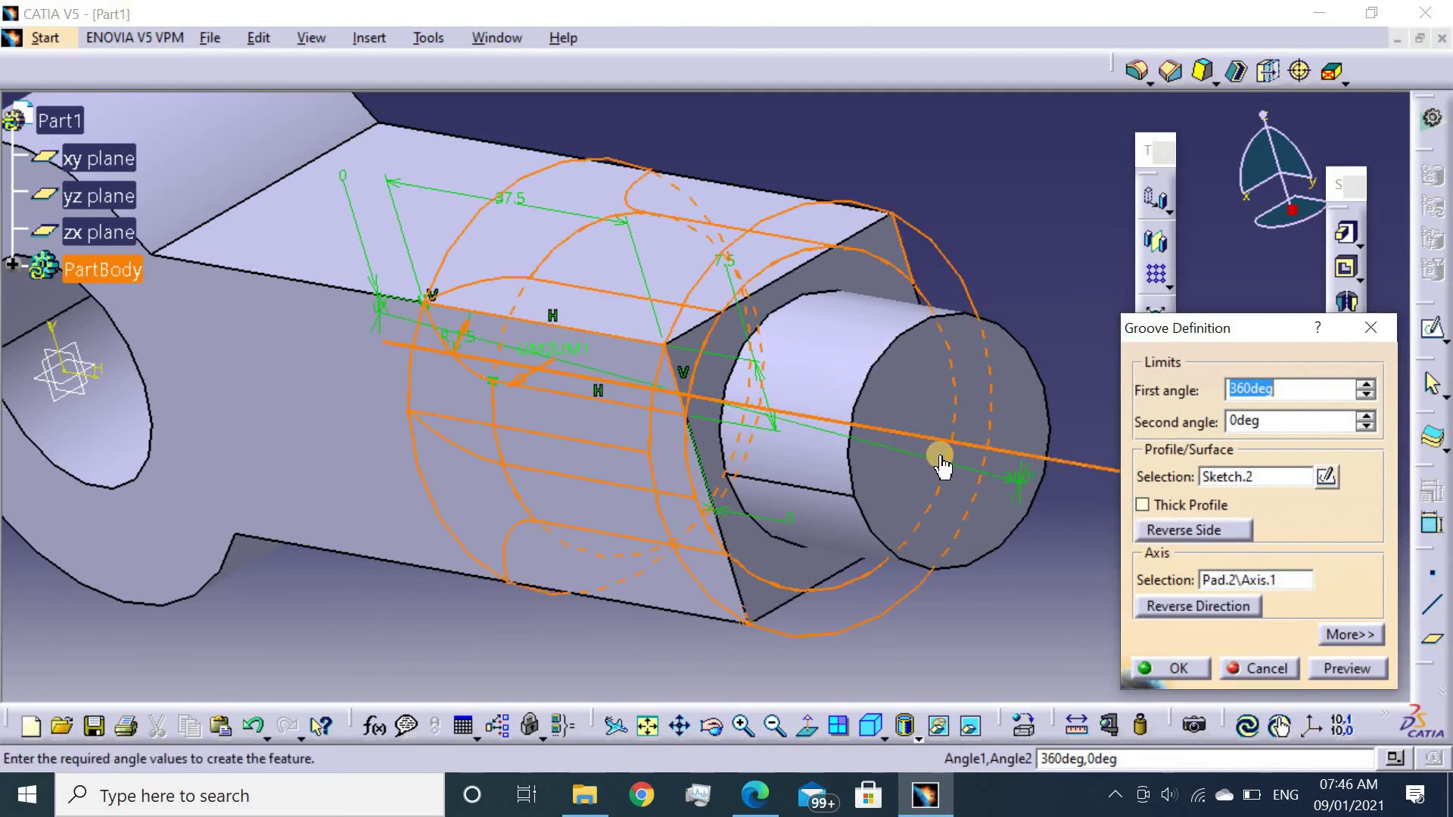
left_click(1159, 669)
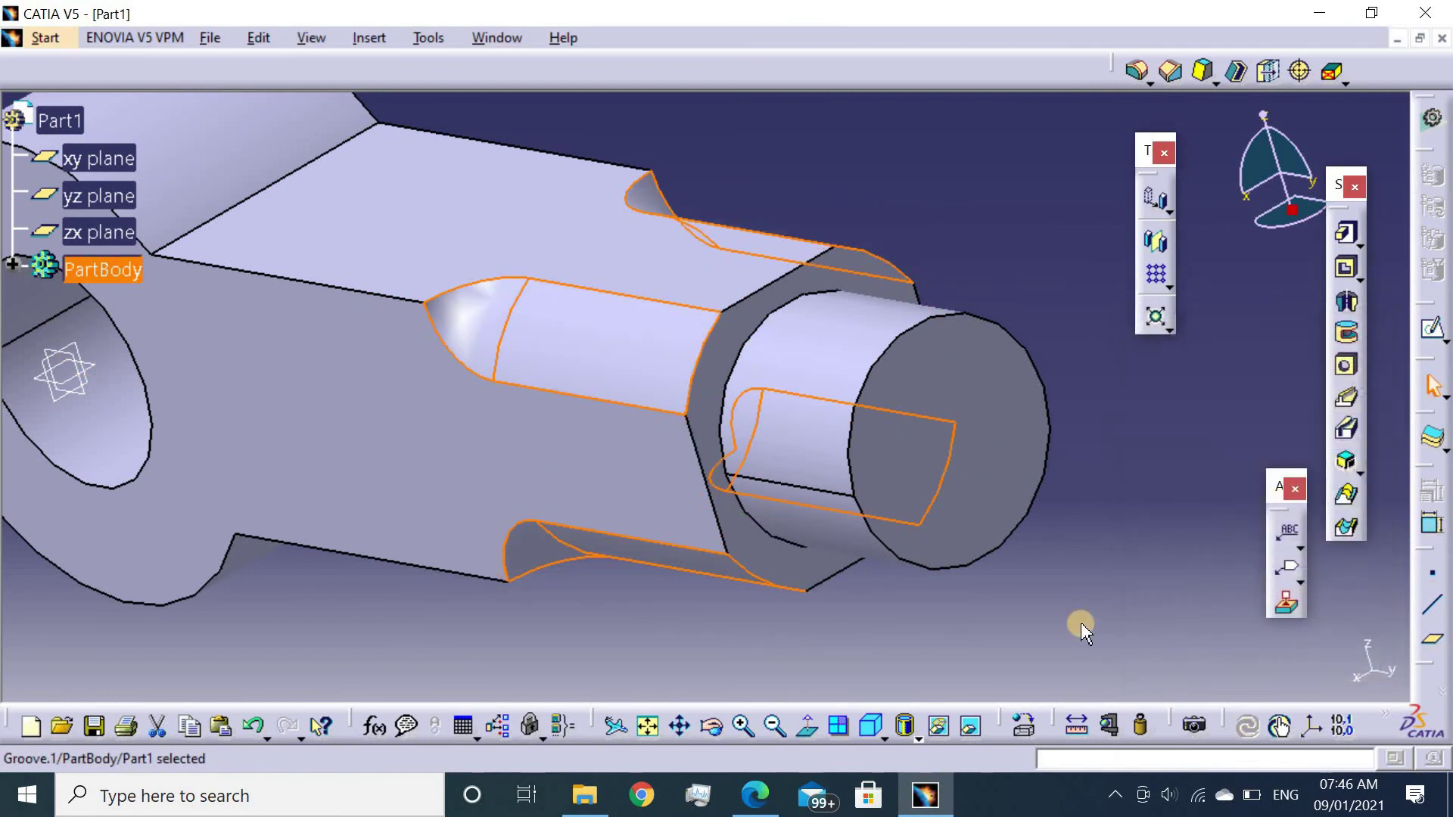
left_click(1057, 644)
middle_click_drag(1046, 593, 811, 587)
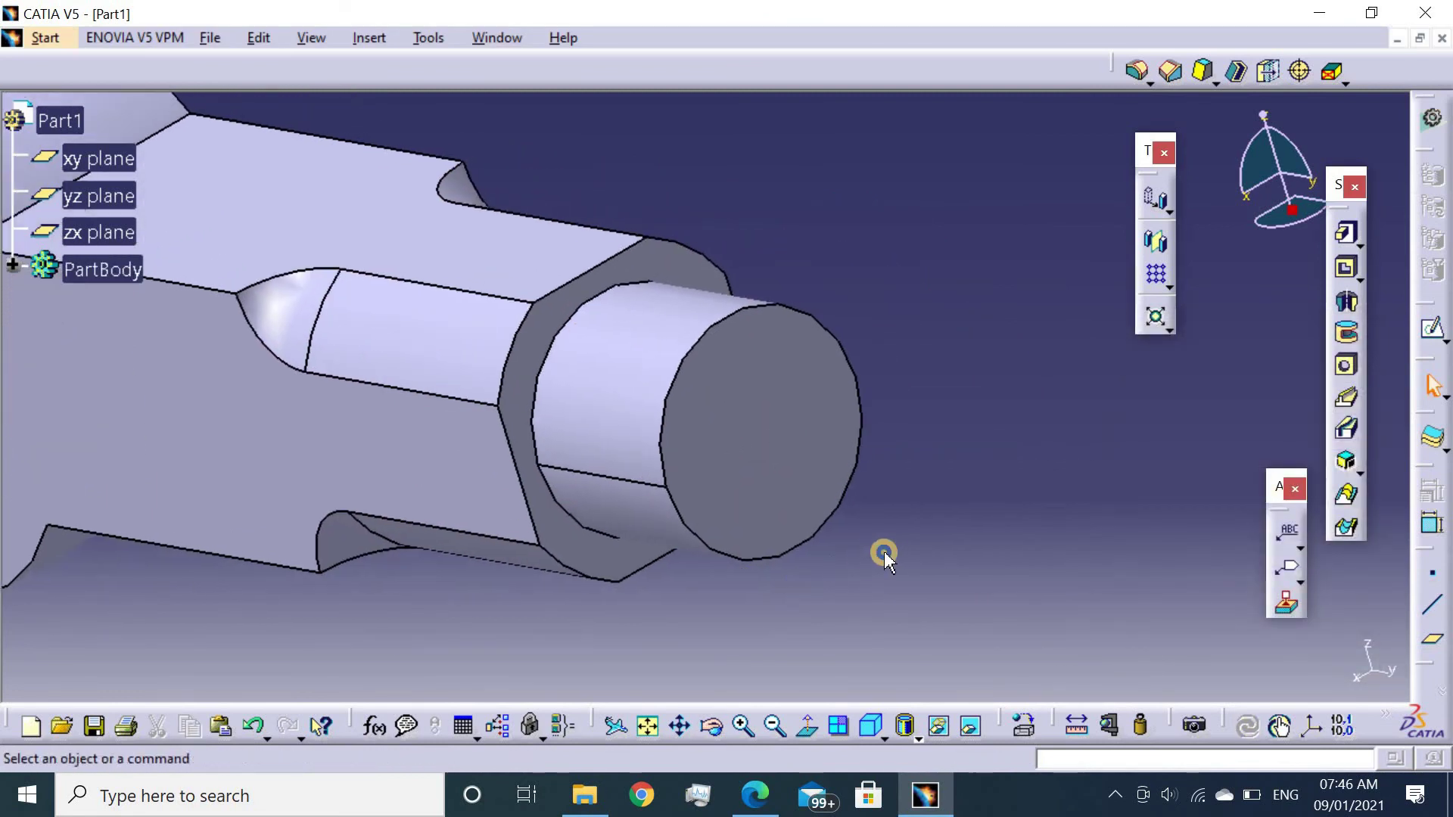
mouse_move(884, 551)
middle_mouse_down()
mouse_move(716, 560)
mouse_move(603, 529)
mouse_move(558, 486)
mouse_move(493, 513)
mouse_move(502, 572)
mouse_move(577, 558)
mouse_move(783, 459)
middle_mouse_up()
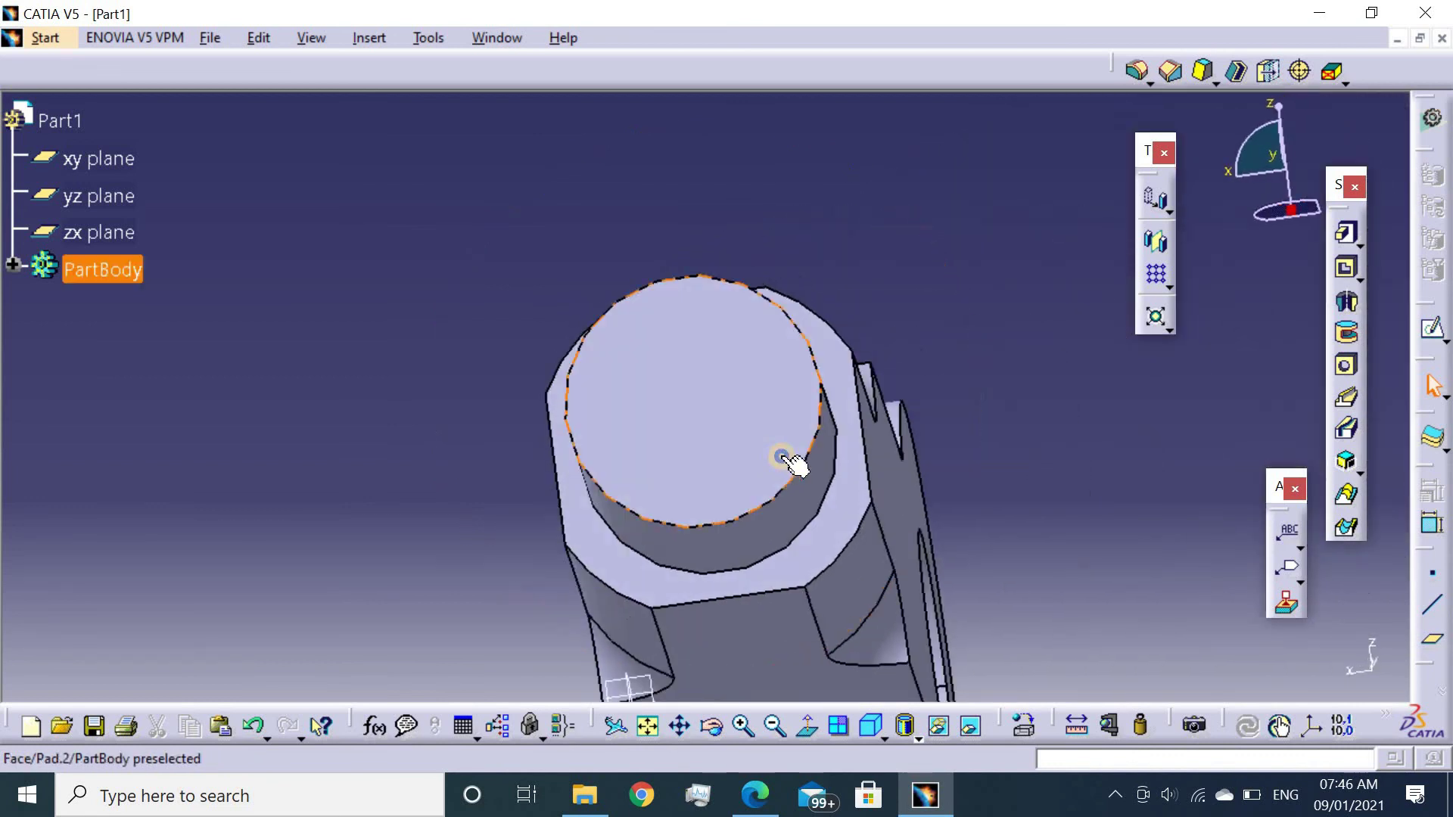
mouse_move(442, 407)
middle_mouse_down()
mouse_move(503, 425)
mouse_move(666, 421)
mouse_move(697, 493)
mouse_move(625, 577)
mouse_move(509, 545)
mouse_move(444, 460)
mouse_move(497, 577)
mouse_move(441, 477)
middle_mouse_up()
middle_click(454, 485)
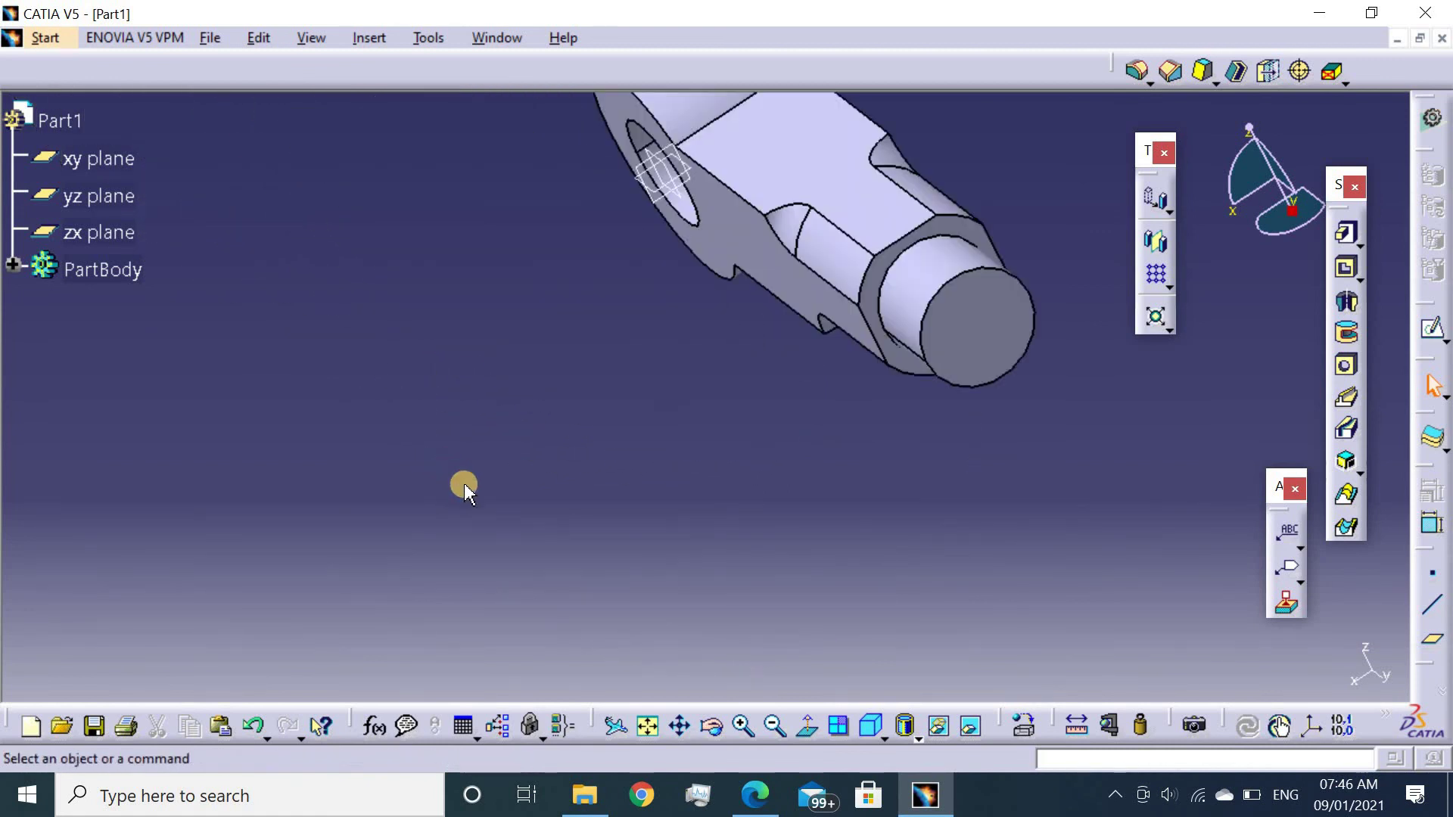
mouse_move(554, 561)
middle_mouse_down()
mouse_move(529, 600)
mouse_move(504, 481)
middle_mouse_up()
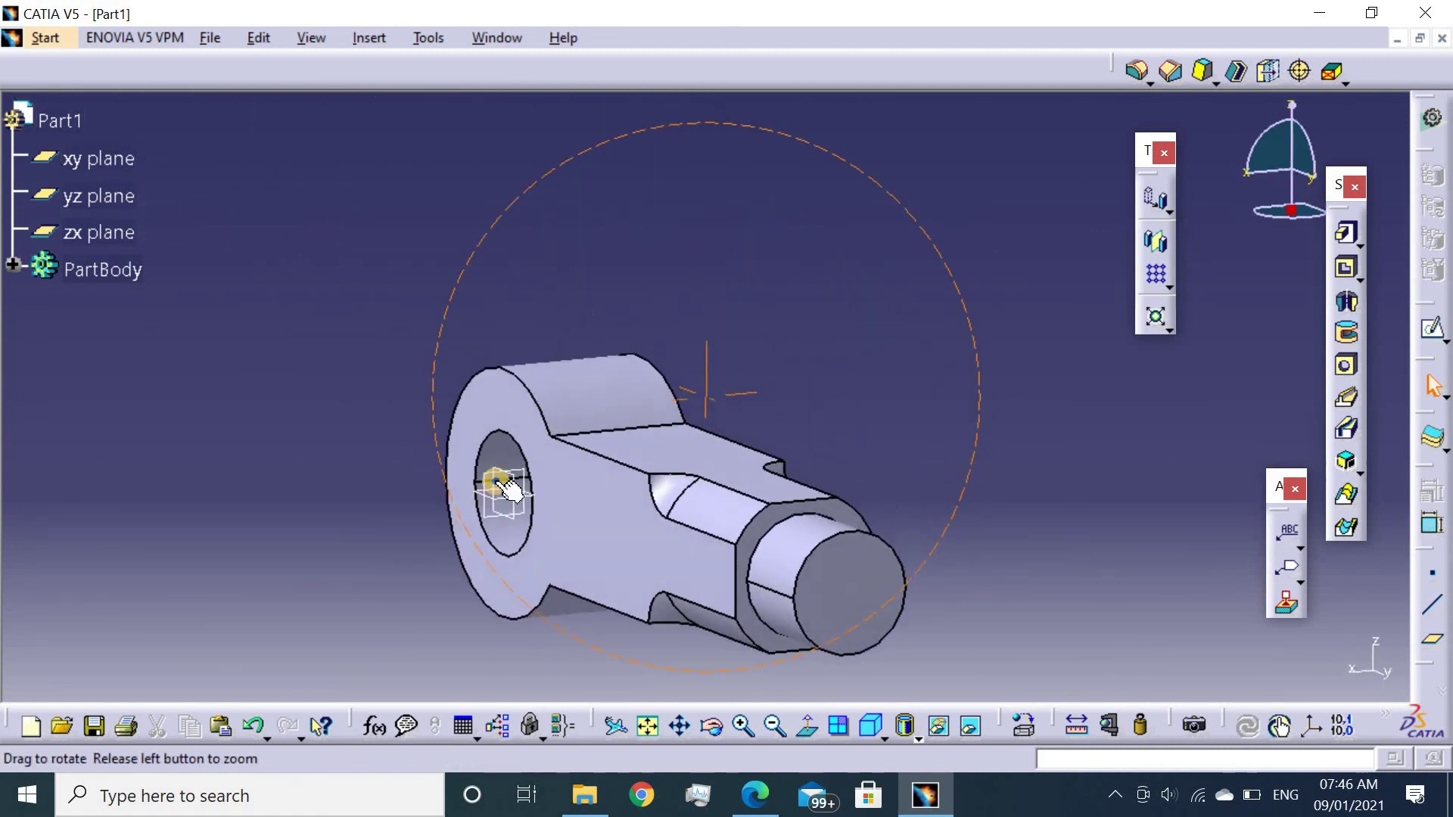
mouse_move(868, 462)
middle_mouse_down()
mouse_move(893, 396)
mouse_move(827, 333)
mouse_move(802, 467)
mouse_move(704, 243)
mouse_move(662, 191)
mouse_move(772, 324)
mouse_move(850, 191)
mouse_move(893, 217)
mouse_move(726, 188)
mouse_move(876, 253)
mouse_move(773, 356)
middle_mouse_up()
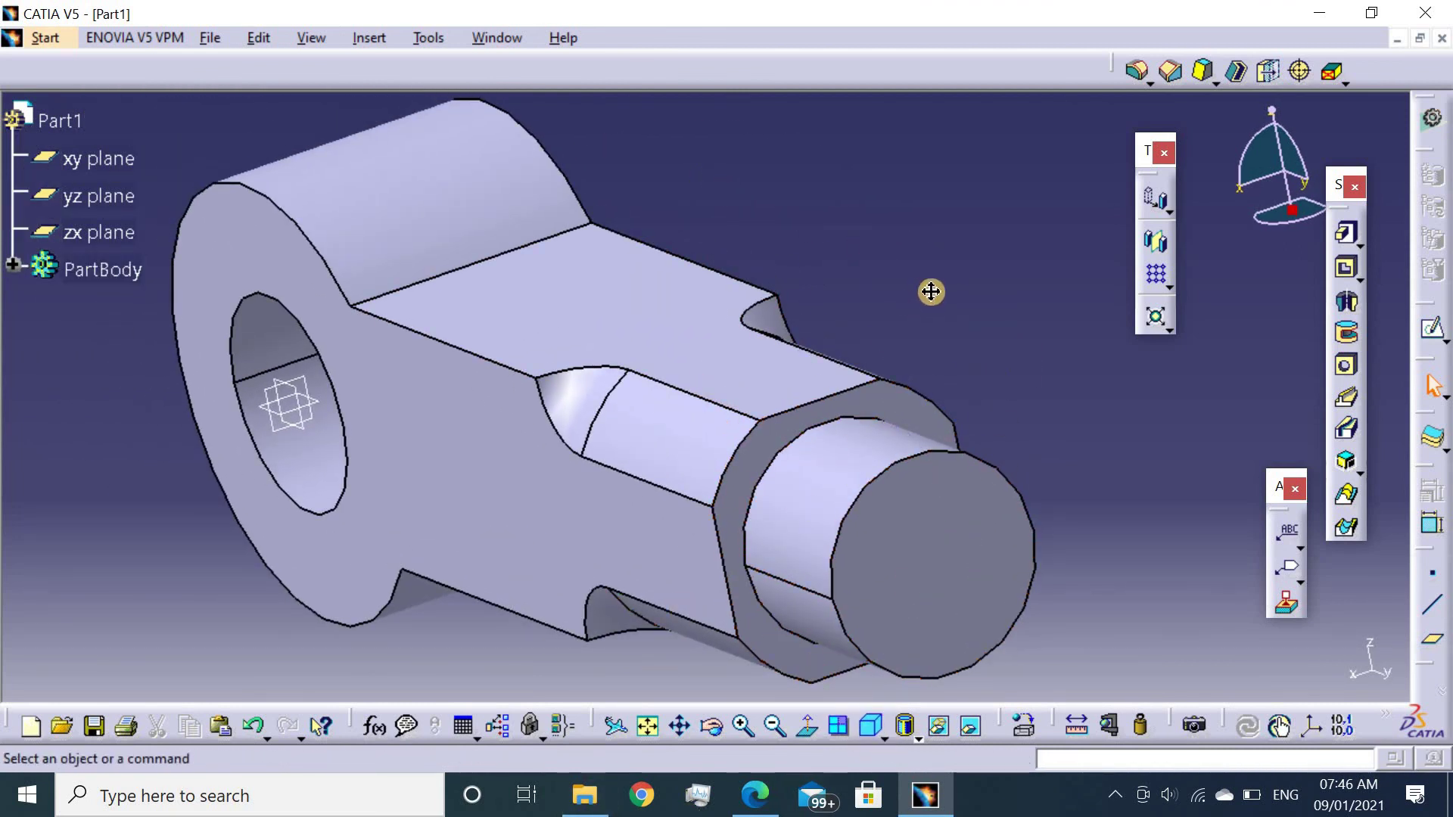
mouse_move(930, 292)
middle_mouse_down()
mouse_move(687, 88)
mouse_move(519, 204)
mouse_move(471, 260)
mouse_move(477, 250)
mouse_move(503, 298)
mouse_move(529, 389)
mouse_move(586, 269)
mouse_move(535, 401)
mouse_move(863, 259)
mouse_move(610, 519)
mouse_move(395, 366)
mouse_move(603, 318)
mouse_move(878, 220)
mouse_move(937, 315)
mouse_move(817, 711)
middle_mouse_up()
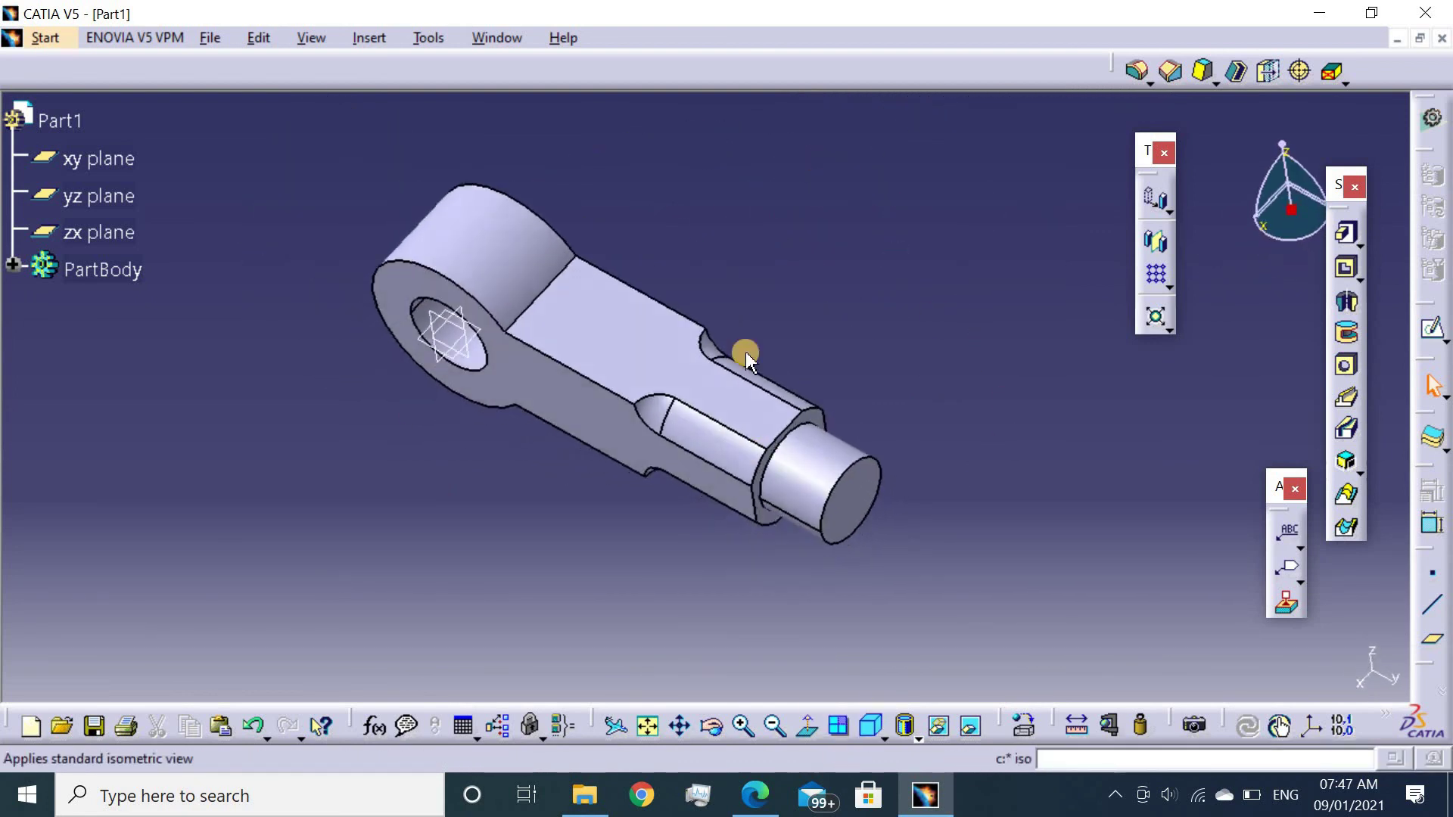
middle_click_drag(706, 234, 754, 297)
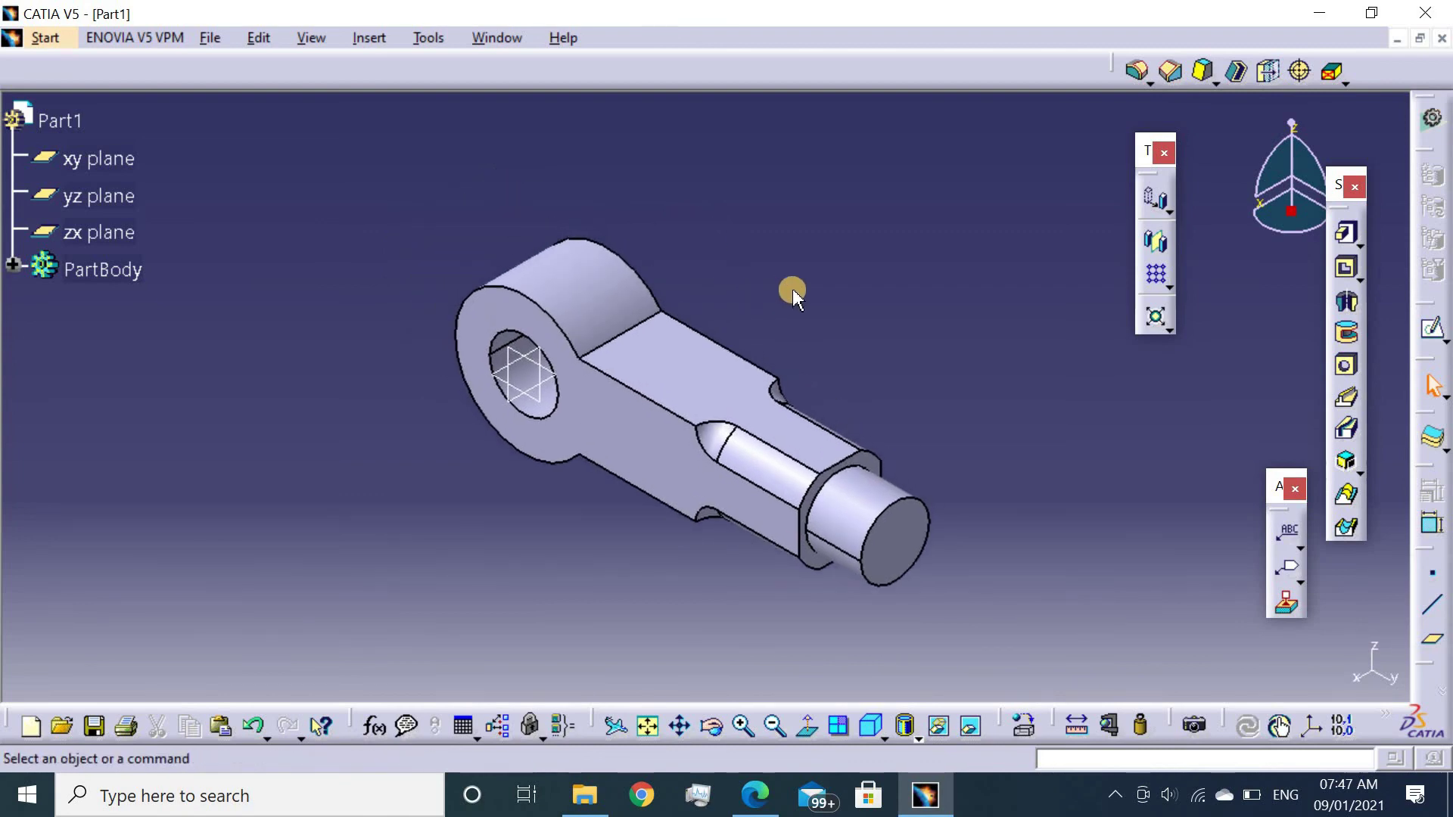